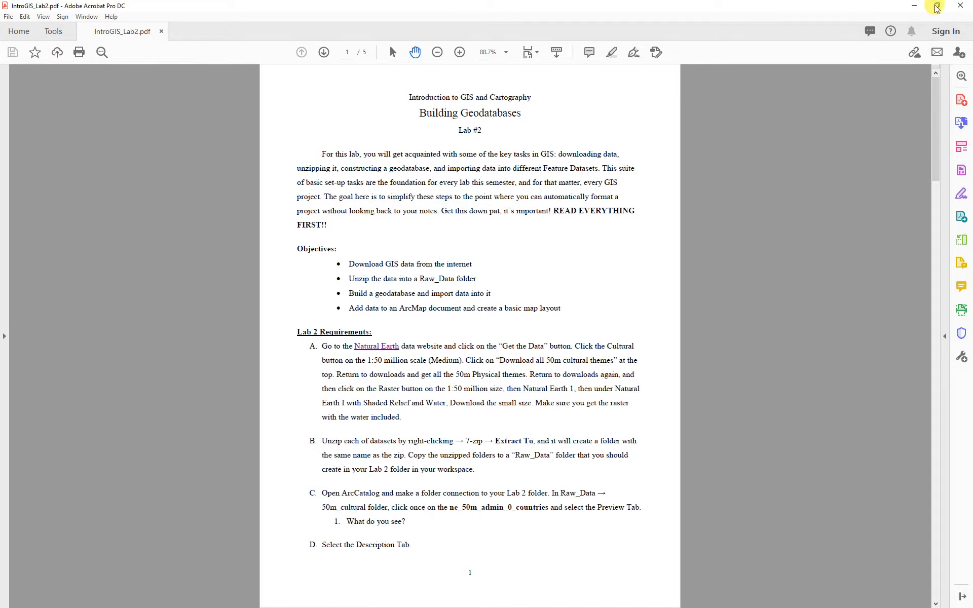
Switch to Chrome and open the 1:50m Cultural Vectors download page on the Natural Earth site
{"action": "left_click", "coordinate": [914, 5]}
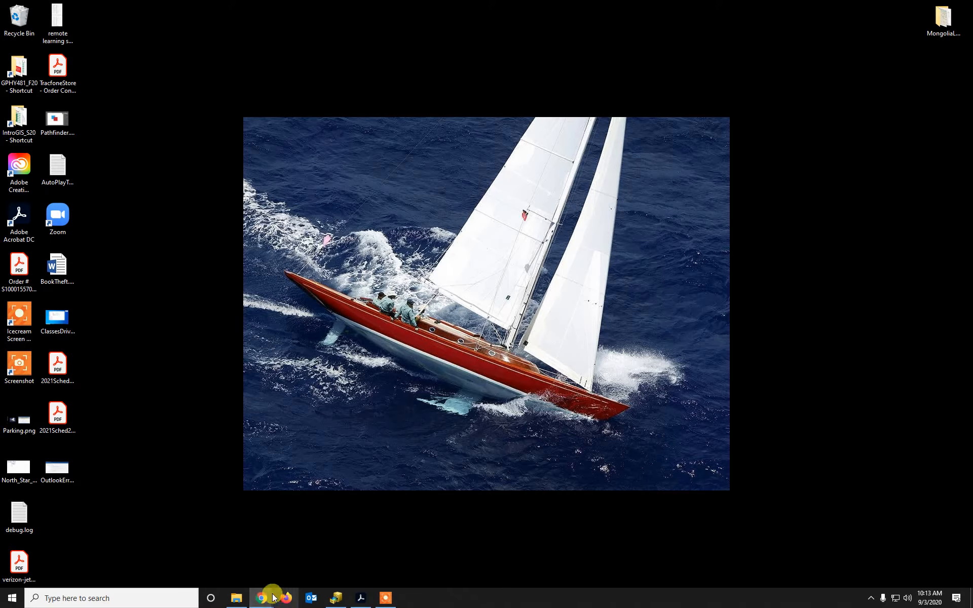
{"action": "mouse_move", "coordinate": [263, 596]}
{"action": "left_click", "coordinate": [297, 543]}
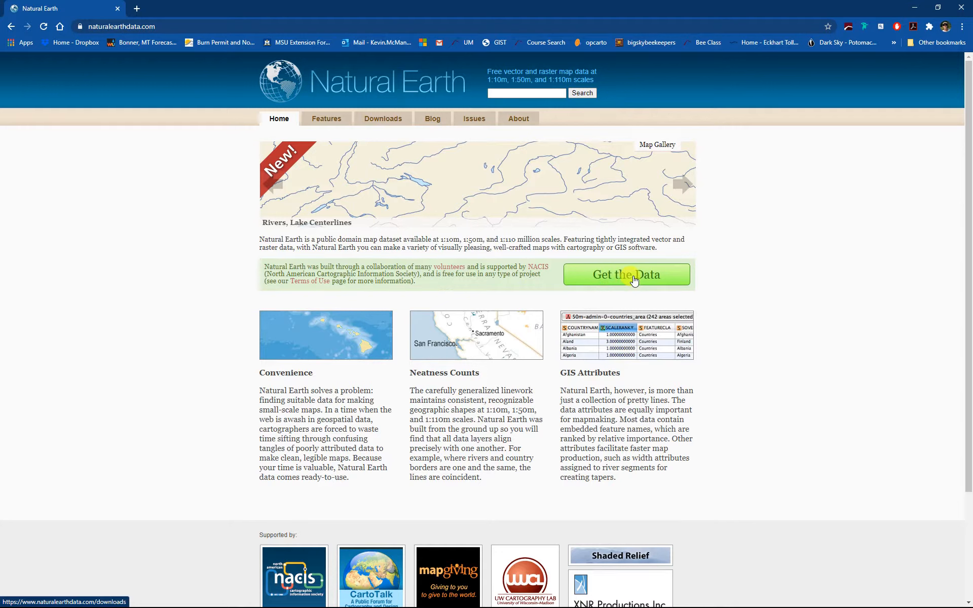
{"action": "left_click", "coordinate": [634, 280]}
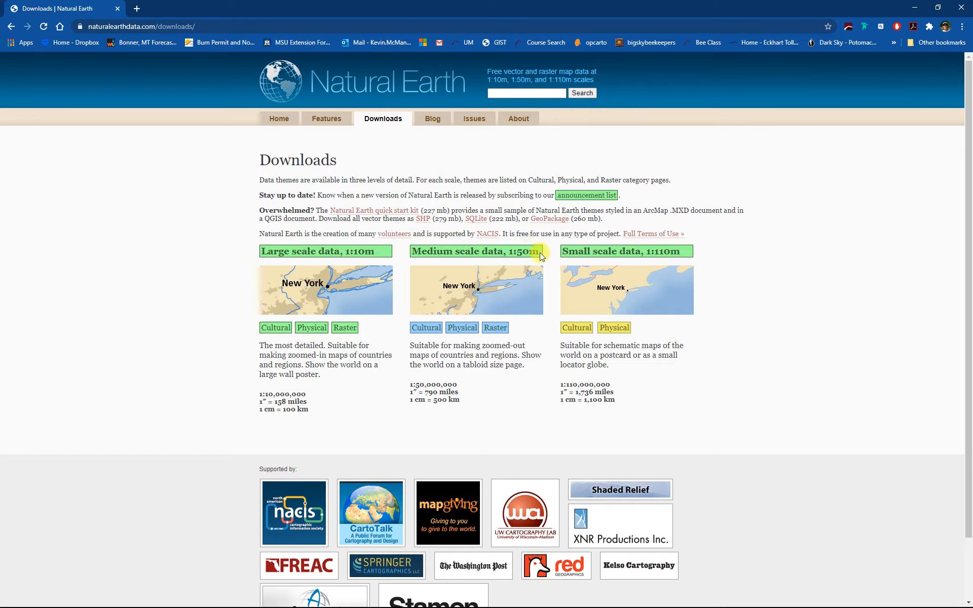
{"action": "left_click", "coordinate": [431, 332]}
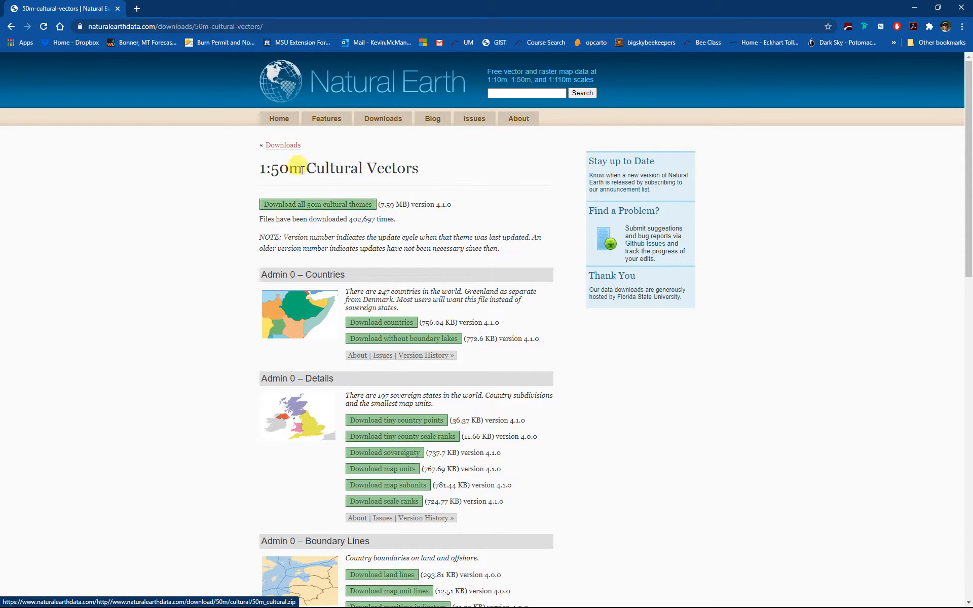
View the 1:50m Physical Vectors download page and the 1:50m Natural Earth I raster download page
{"action": "left_click", "coordinate": [282, 146]}
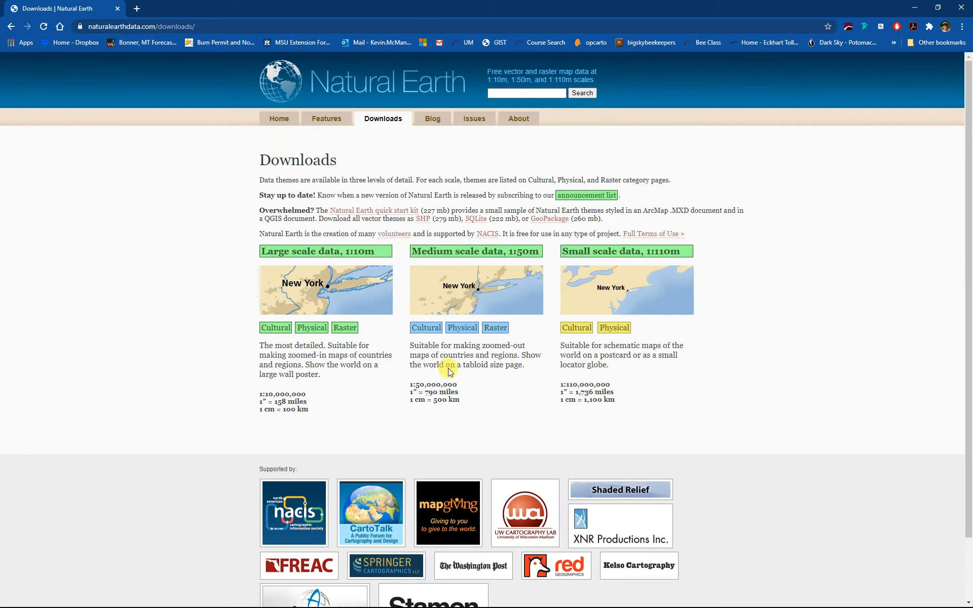
{"action": "left_click", "coordinate": [467, 334]}
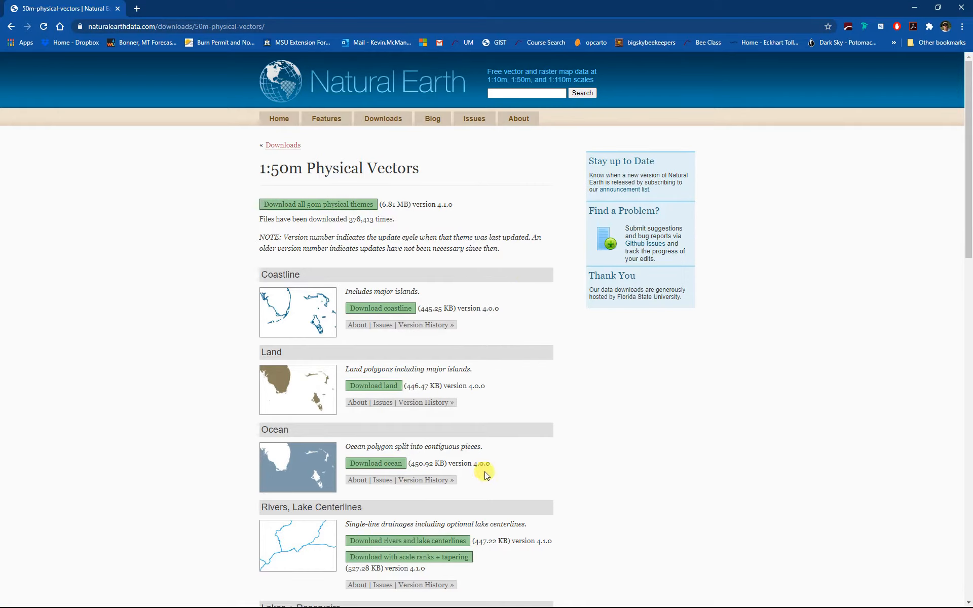
{"action": "left_click", "coordinate": [293, 146]}
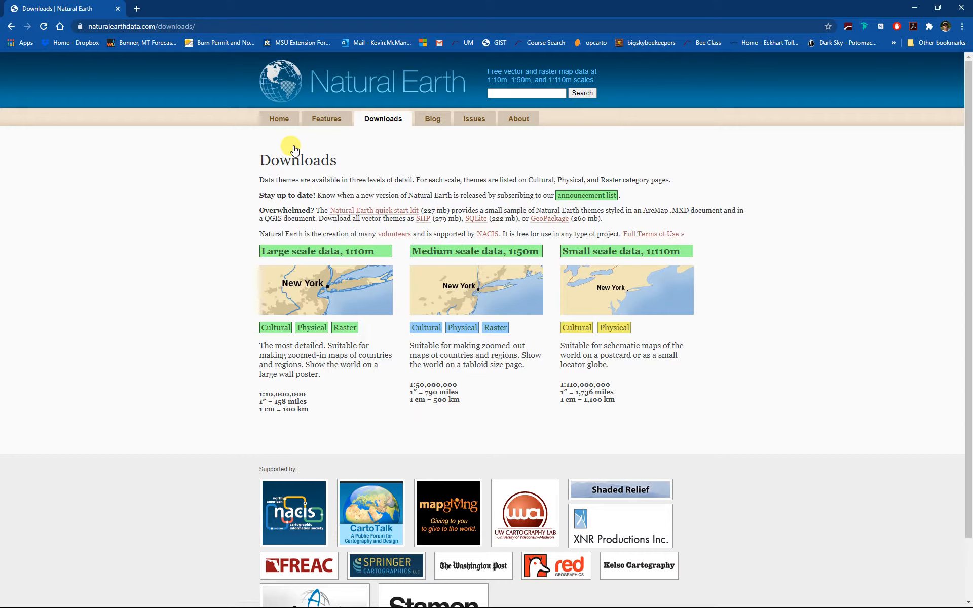
{"action": "left_click", "coordinate": [496, 328]}
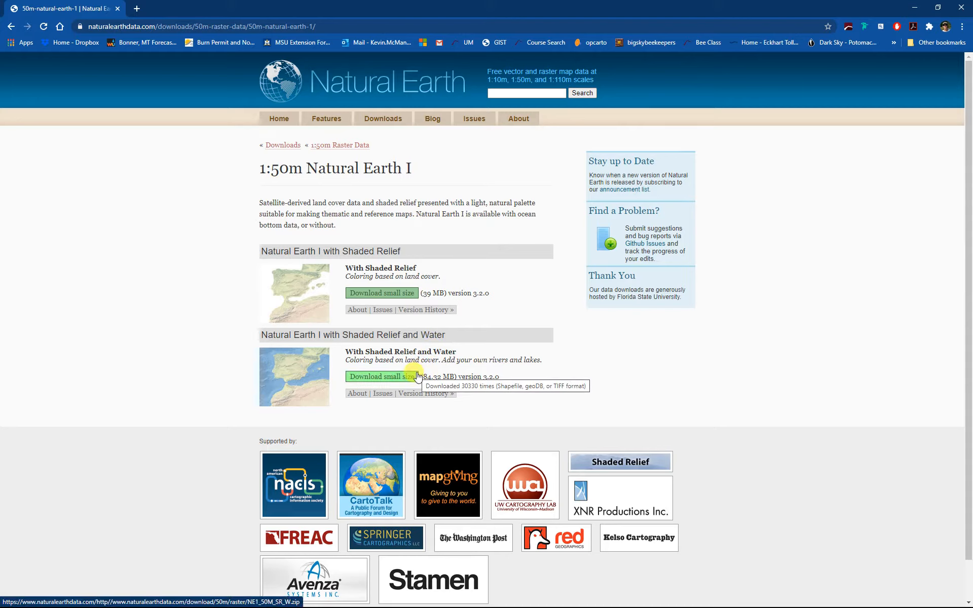
Switch to File Explorer and view the 7-Zip extraction options for 50m_cultural.zip in the IntroGIS_Lab2 folder
{"action": "left_click", "coordinate": [916, 8]}
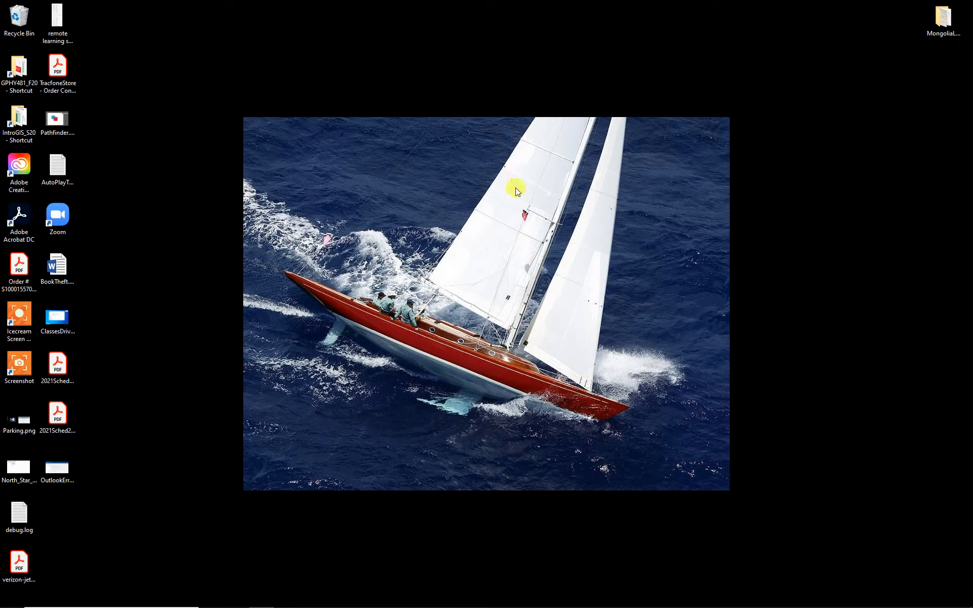
{"action": "left_click", "coordinate": [242, 599]}
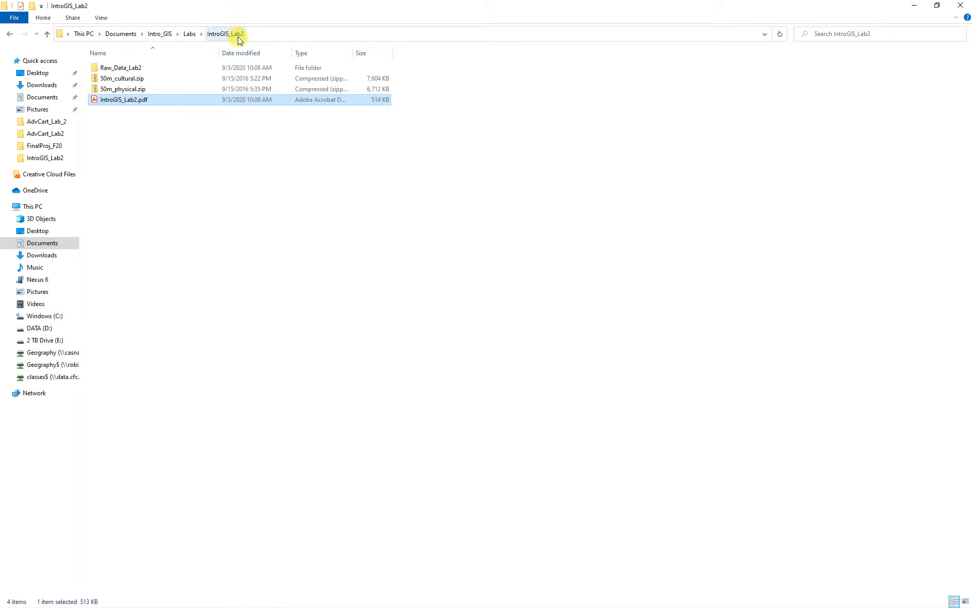
{"action": "left_click", "coordinate": [119, 78]}
{"action": "right_click", "coordinate": [119, 79]}
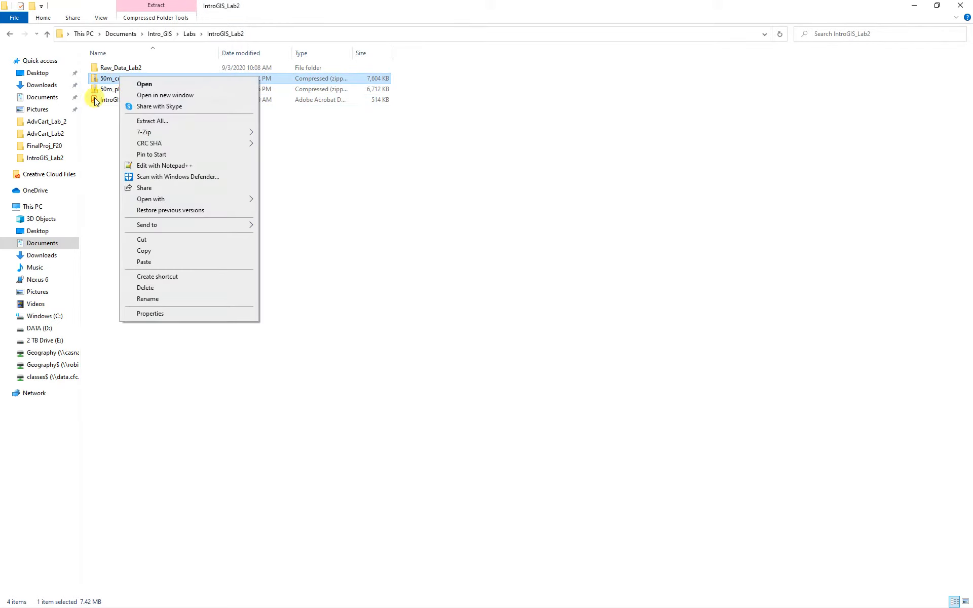
{"action": "mouse_move", "coordinate": [146, 132]}
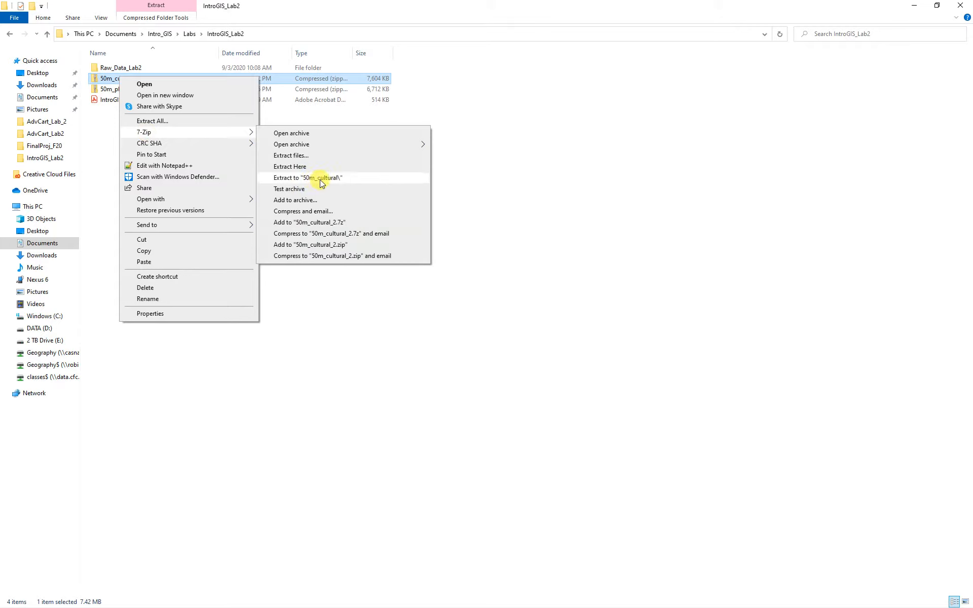
{"action": "left_click", "coordinate": [601, 298]}
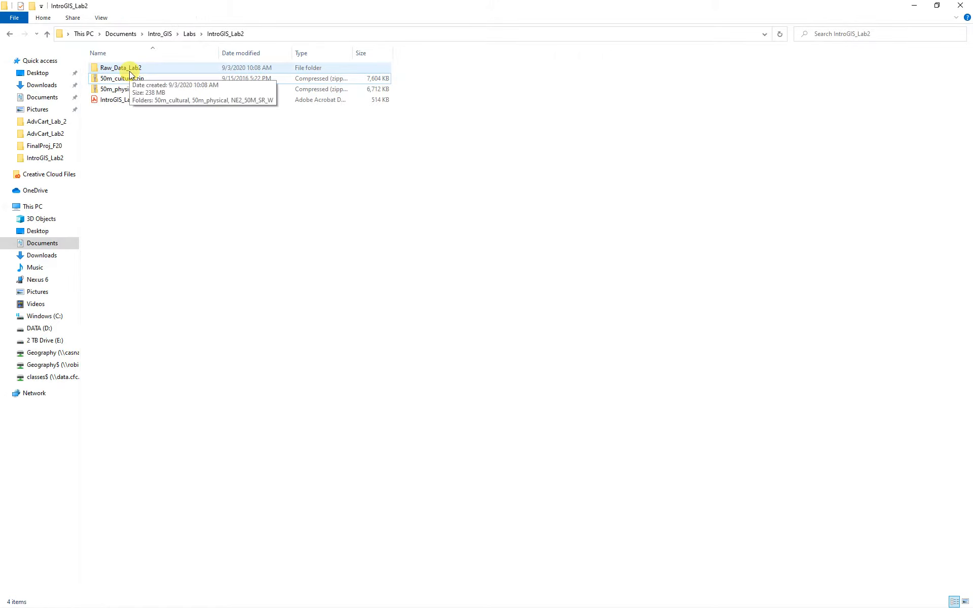
Check the contents of the Raw_Data_Lab2 folder, and delete 50m_cultural.zip and 50m_physical.zip from the IntroGIS_Lab2 folder
{"action": "double_click", "coordinate": [123, 71]}
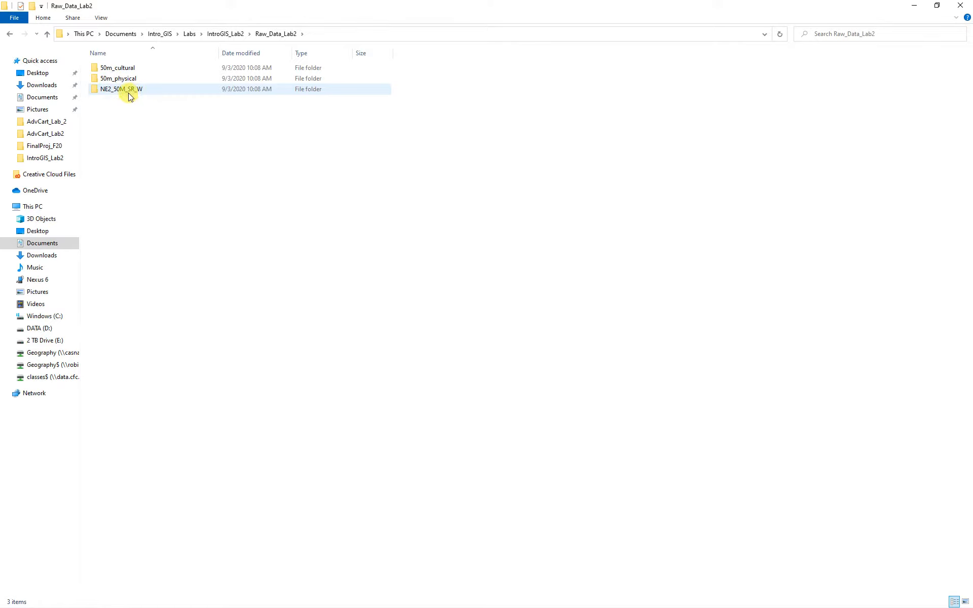
{"action": "left_click", "coordinate": [49, 36]}
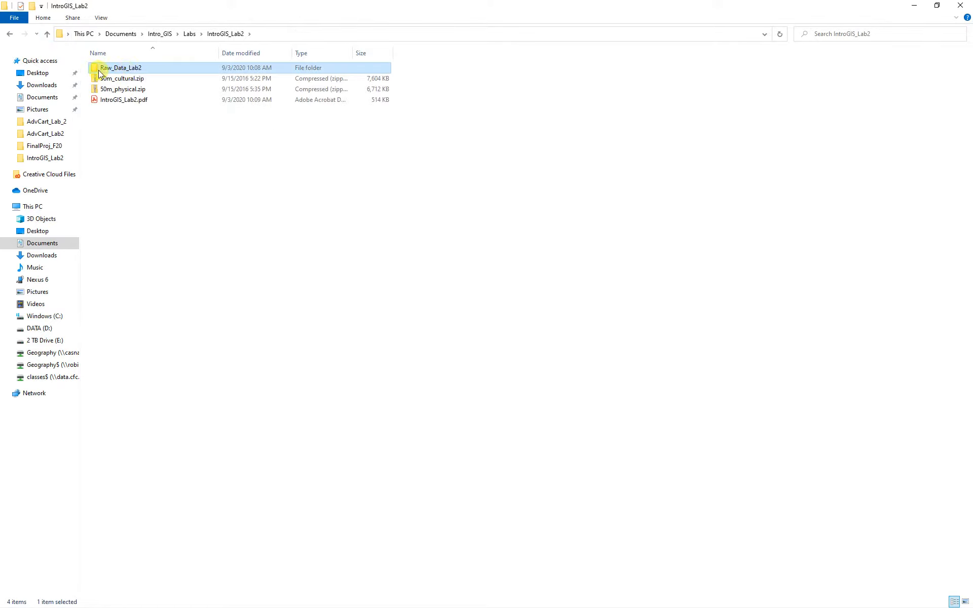
{"action": "left_click", "coordinate": [123, 81]}
{"action": "left_click", "coordinate": [123, 89], "text": "ctrl"}
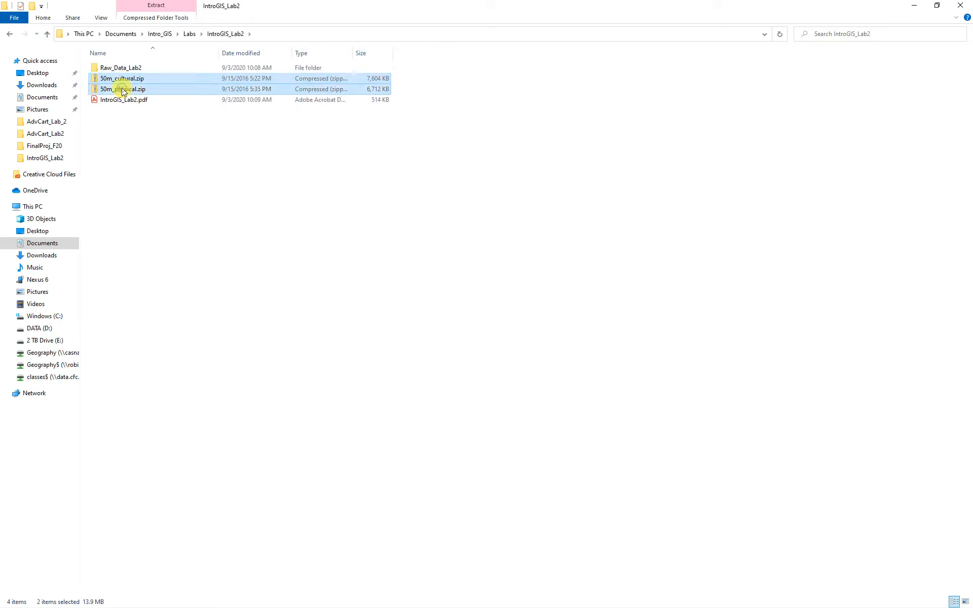
{"action": "key", "text": "Delete"}
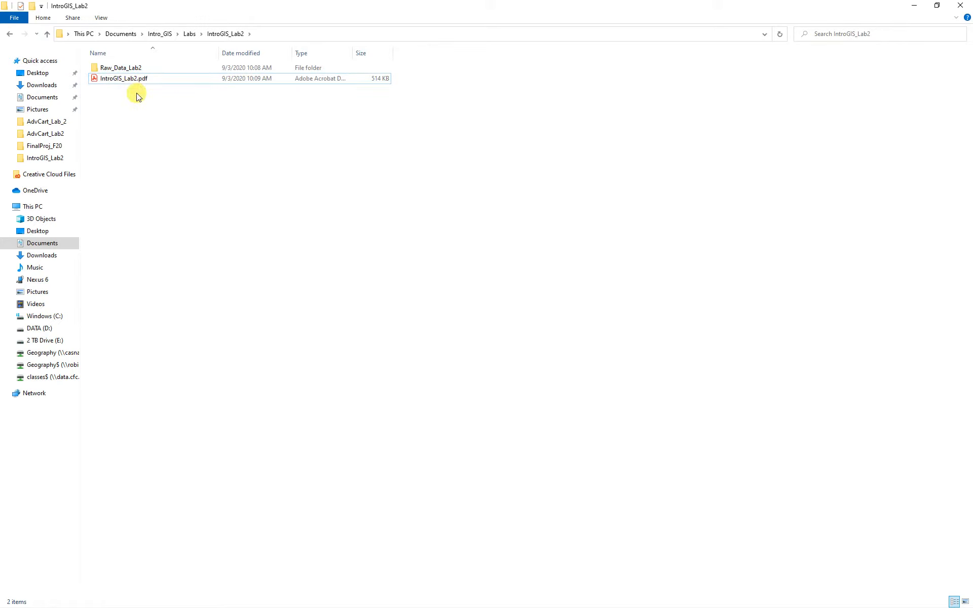
Minimize File Explorer and switch to ArcCatalog
{"action": "left_click", "coordinate": [914, 5]}
{"action": "mouse_move", "coordinate": [256, 604]}
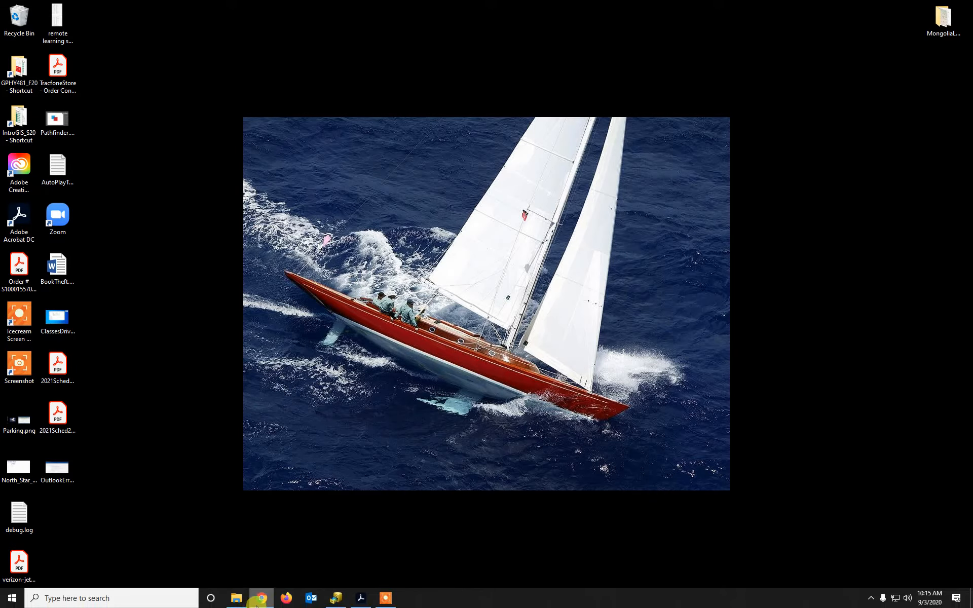
{"action": "left_click", "coordinate": [336, 599]}
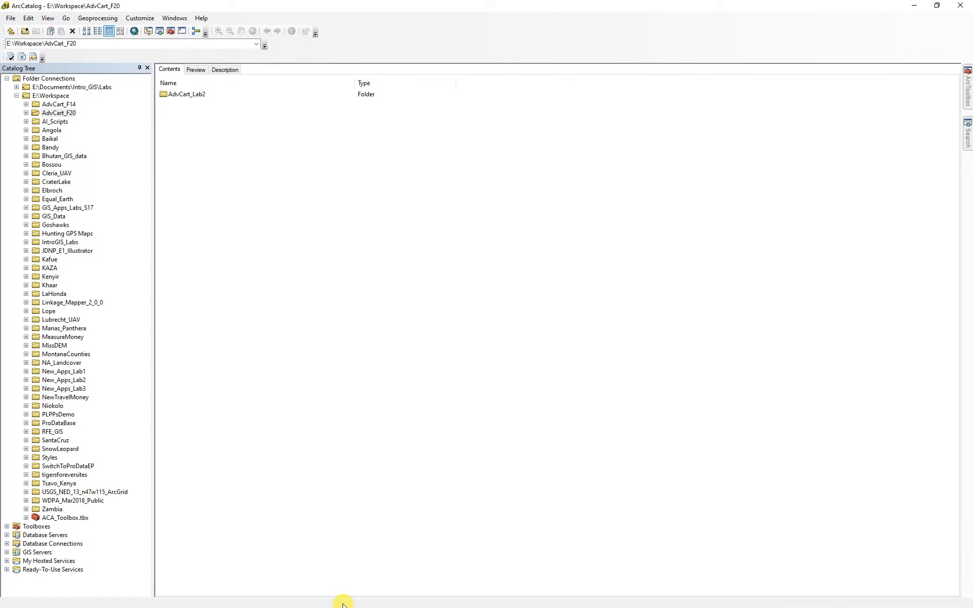
Switch to Acrobat and move the IntroGIS_Lab2.pdf window off this screen to uncover ArcCatalog
{"action": "key", "text": "alt+Tab"}
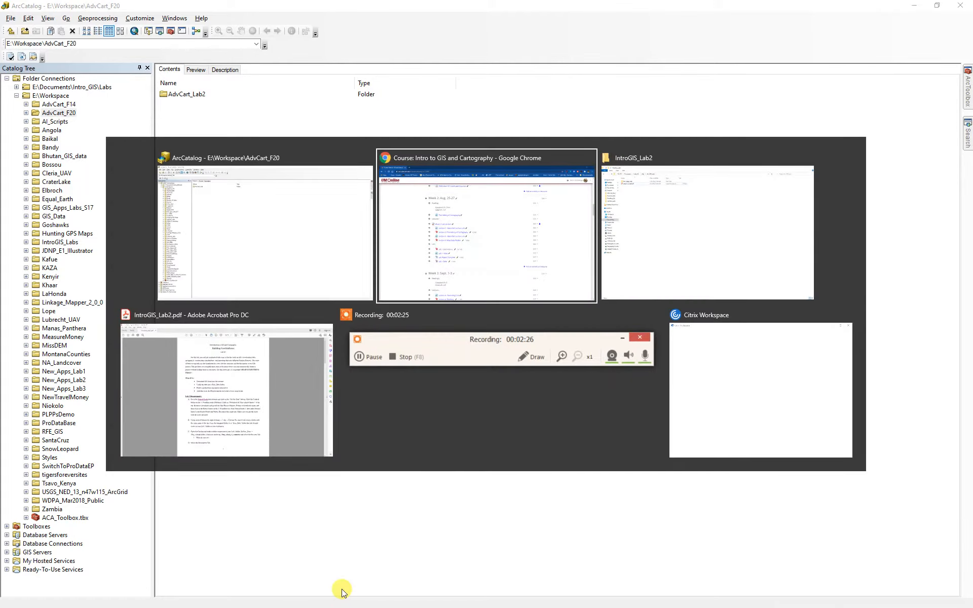
{"action": "key", "text": "alt+Tab"}
{"action": "key", "text": "alt+Tab"}
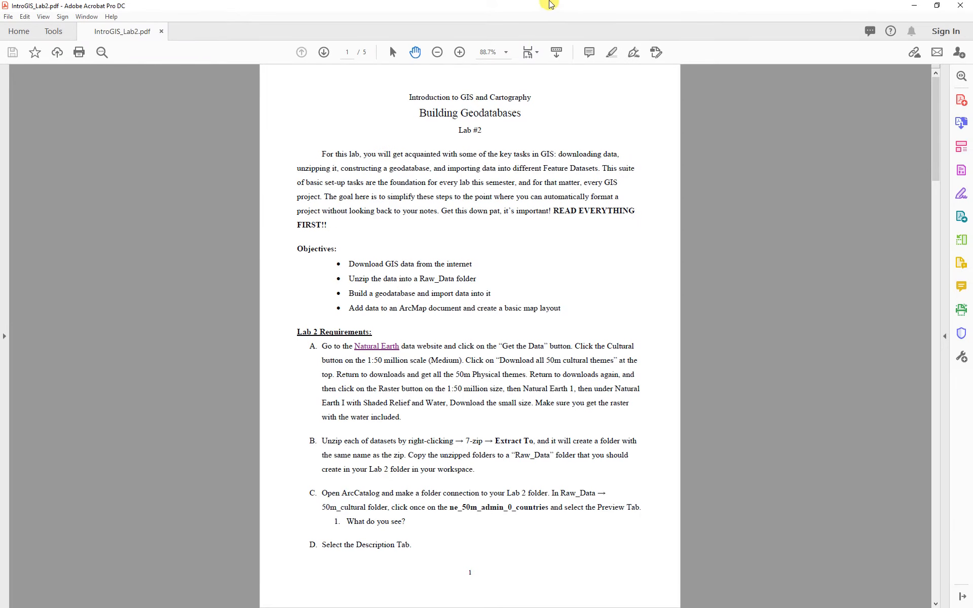
{"action": "left_click_drag", "start_coordinate": [551, 9], "coordinate": [972, 66]}
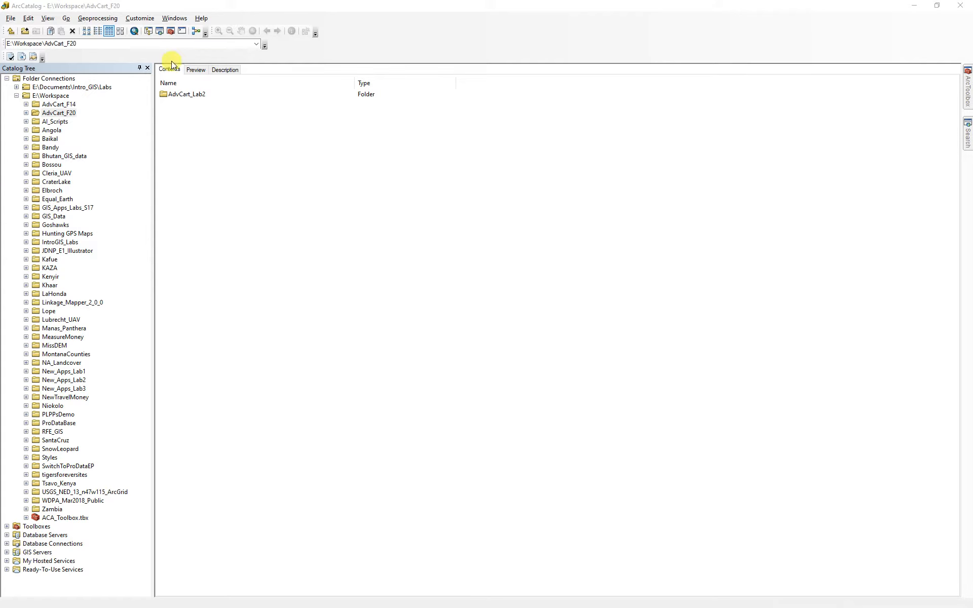
Collapse E:\Workspace, expand E:\Documents\Intro_GIS\Labs down to the shapefiles in 50m_cultural, and widen the catalog tree to fit their names
{"action": "left_click", "coordinate": [16, 95]}
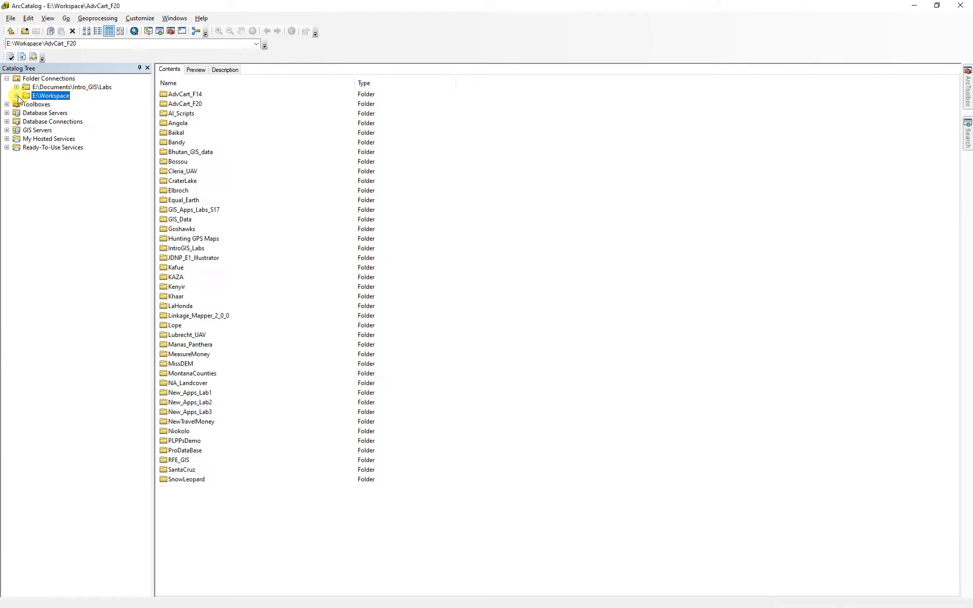
{"action": "left_click", "coordinate": [17, 88]}
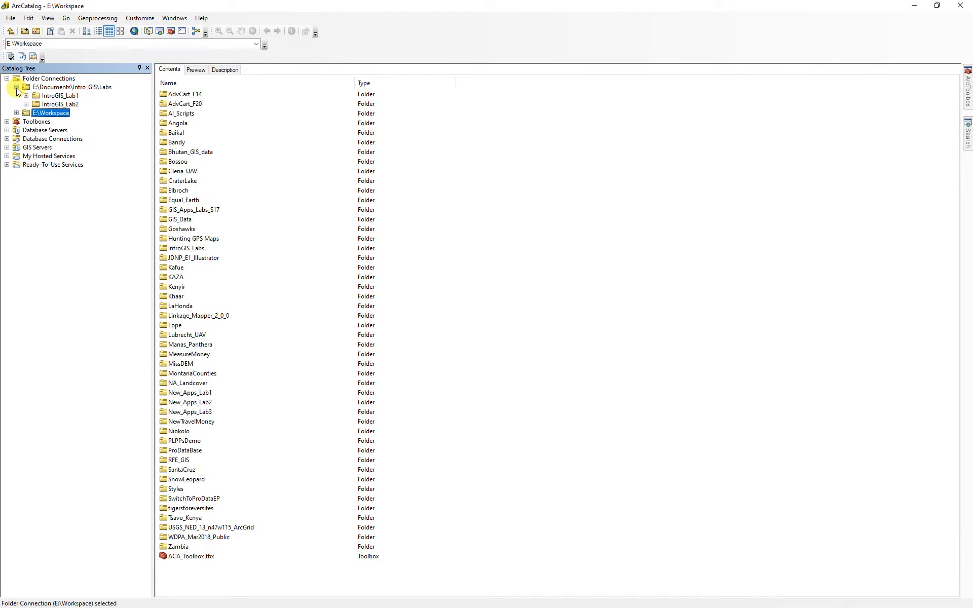
{"action": "left_click", "coordinate": [55, 105]}
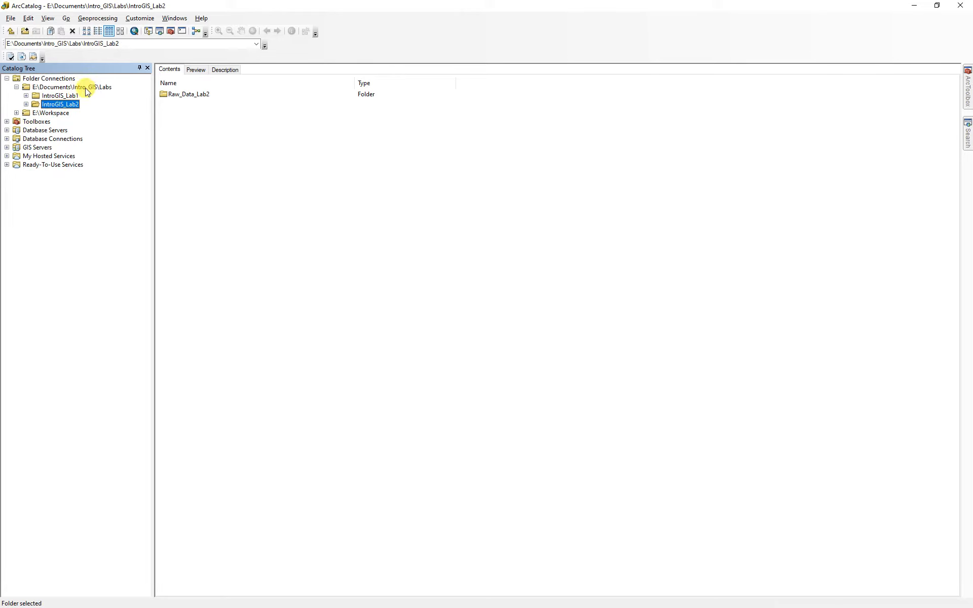
{"action": "left_click", "coordinate": [26, 104]}
{"action": "left_click", "coordinate": [35, 113]}
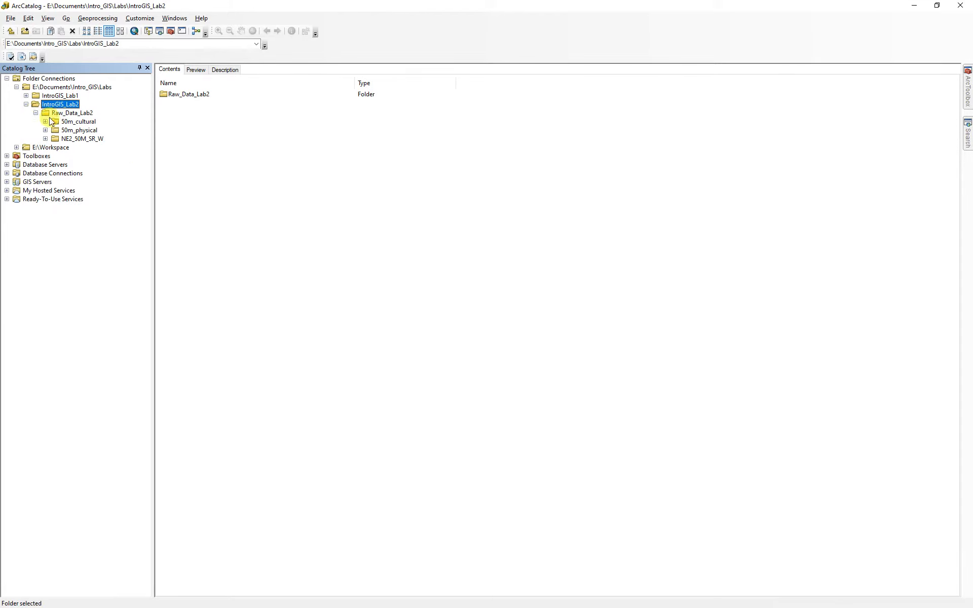
{"action": "left_click", "coordinate": [45, 121]}
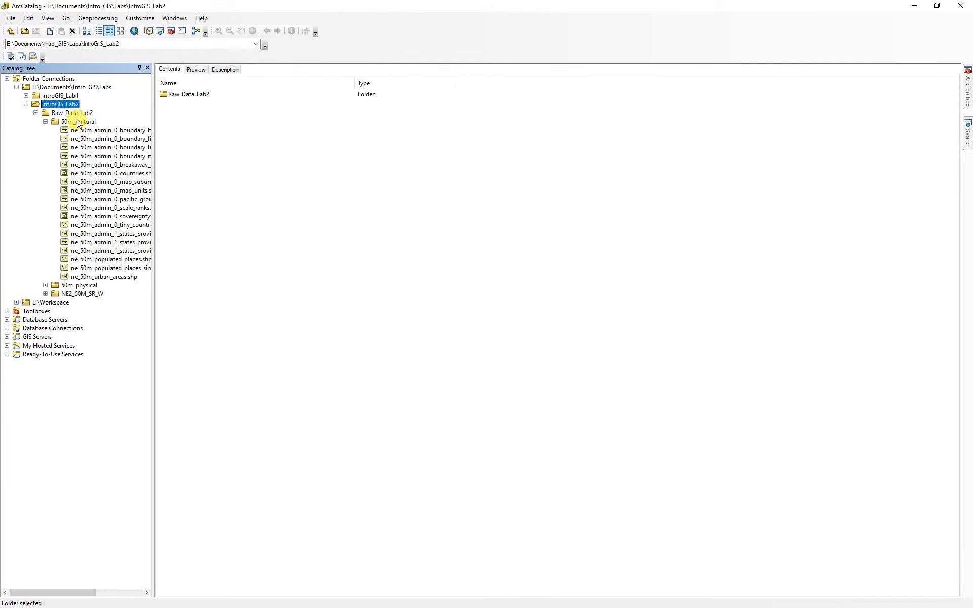
{"action": "left_click_drag", "start_coordinate": [154, 199], "coordinate": [198, 198]}
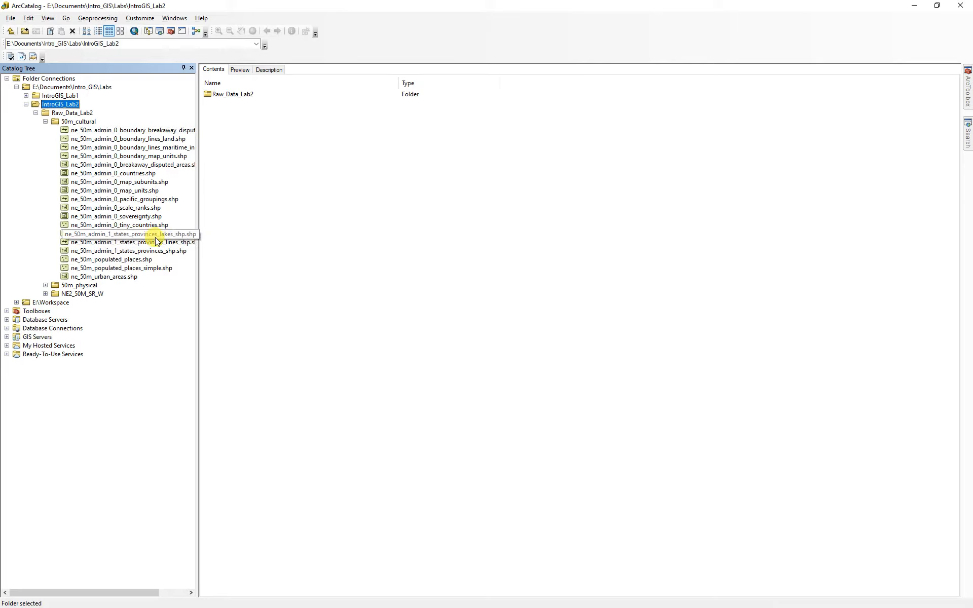
View the geography preview and the item description of ne_50m_admin_0_countries.shp
{"action": "left_click", "coordinate": [131, 174]}
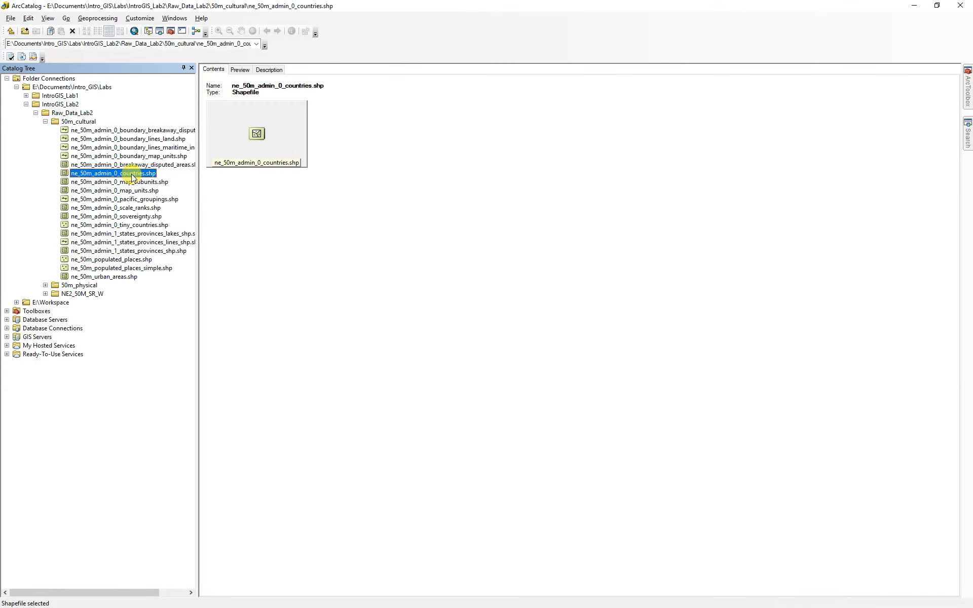
{"action": "left_click", "coordinate": [240, 70]}
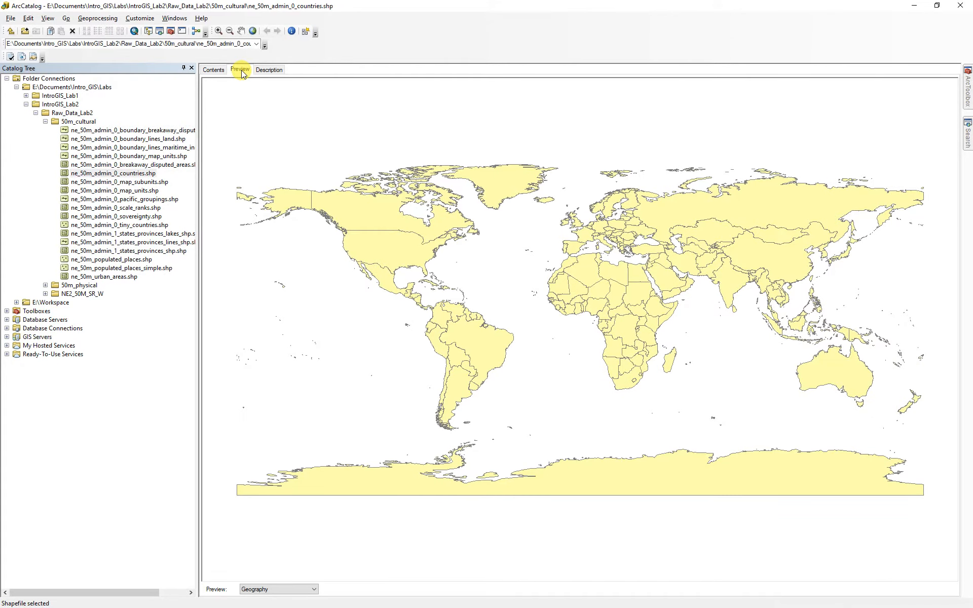
{"action": "left_click", "coordinate": [269, 70]}
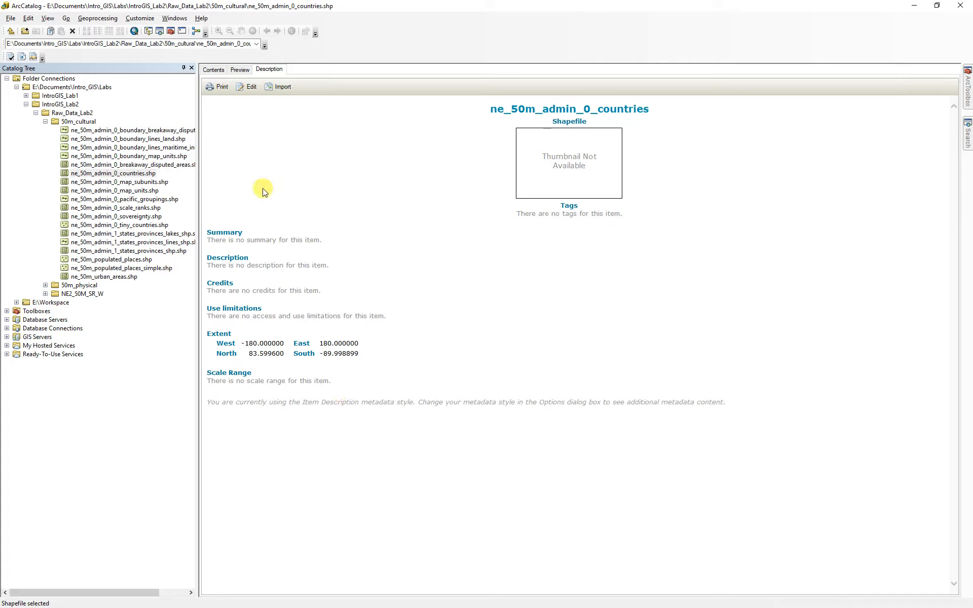
Set the metadata style to FGDC CSDGM Metadata in the ArcCatalog options
{"action": "left_click", "coordinate": [142, 17]}
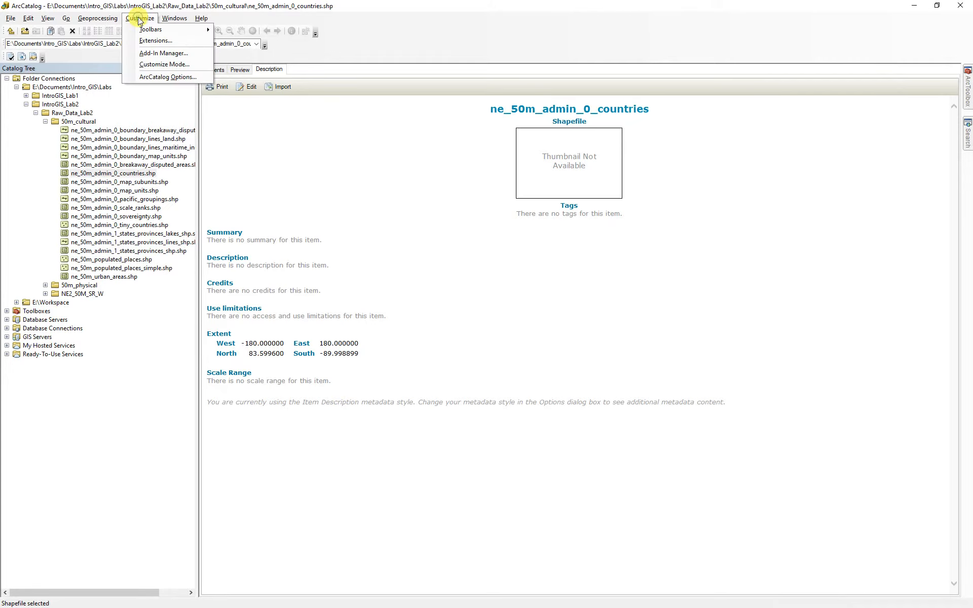
{"action": "left_click", "coordinate": [161, 77]}
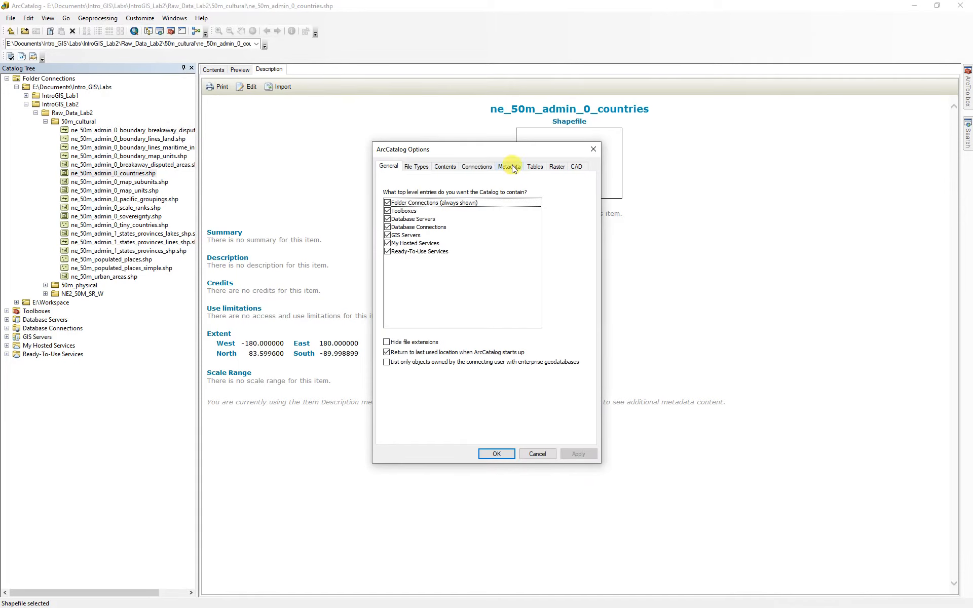
{"action": "left_click", "coordinate": [510, 167]}
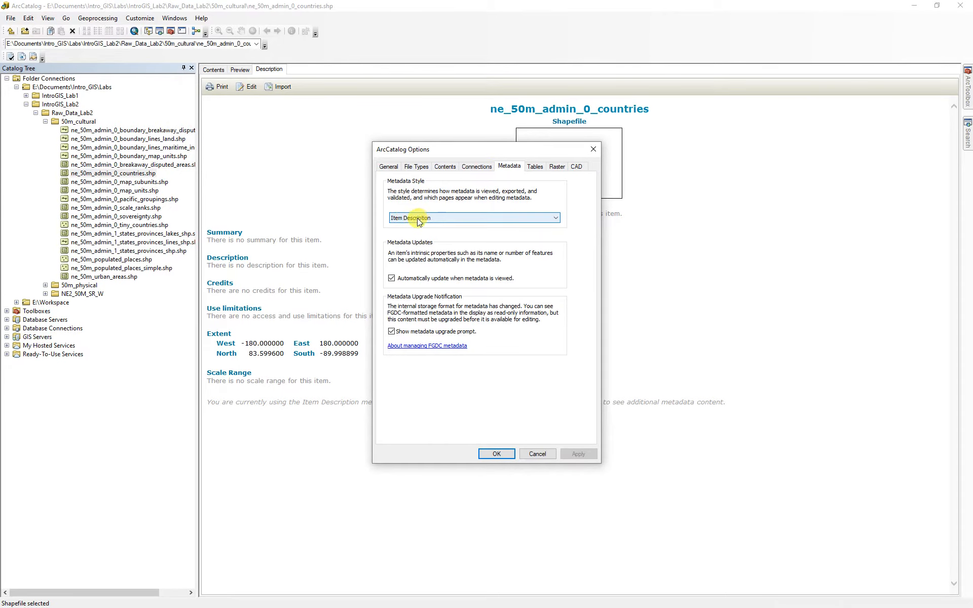
{"action": "left_click", "coordinate": [459, 218]}
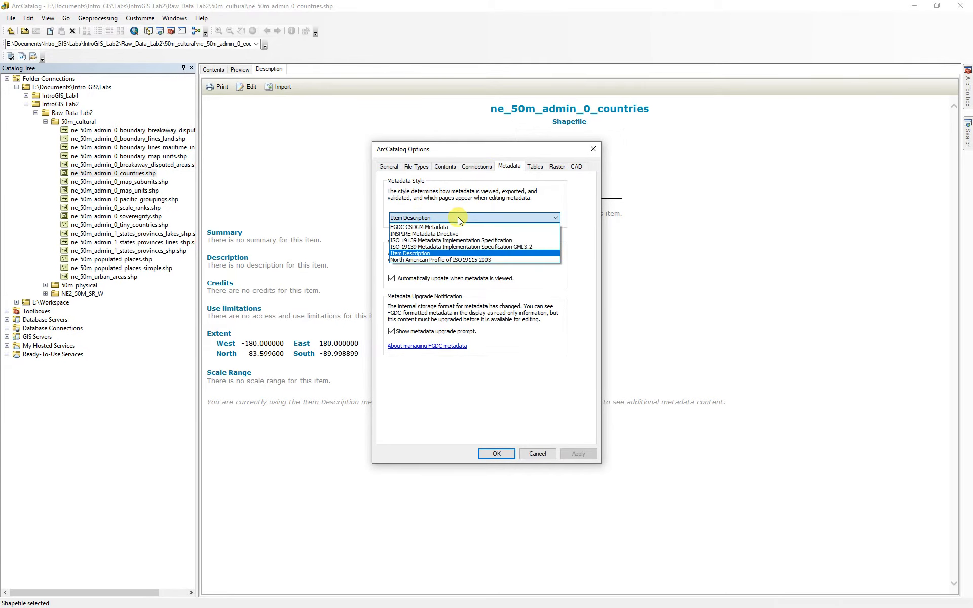
{"action": "left_click", "coordinate": [415, 226]}
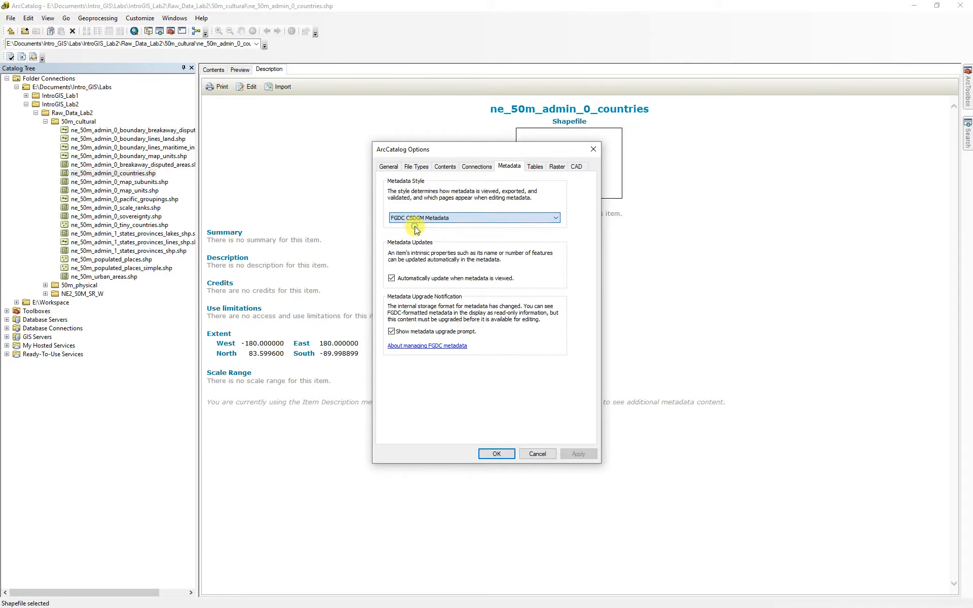
{"action": "left_click", "coordinate": [497, 455]}
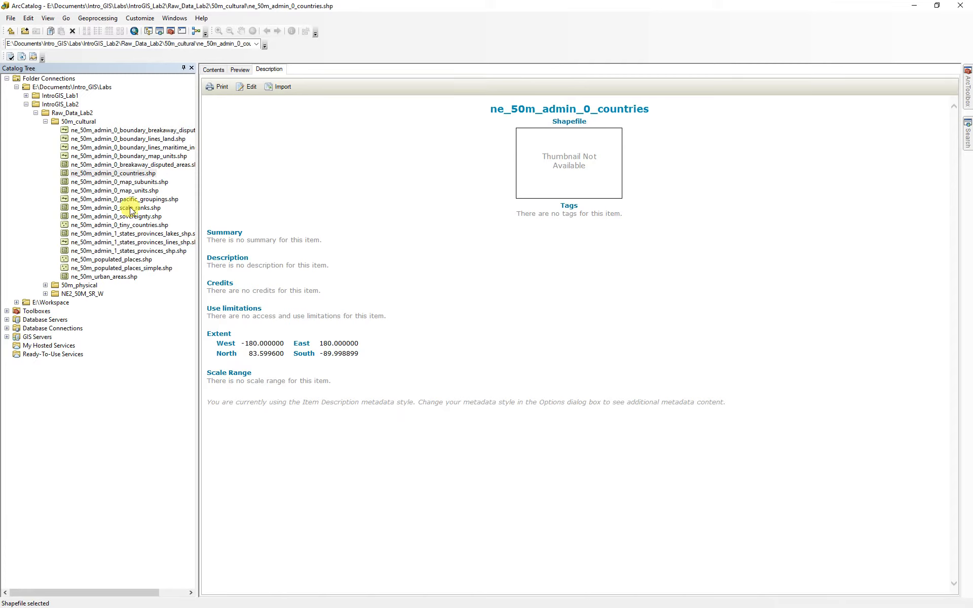
Refresh the view to reload the description of ne_50m_admin_0_countries.shp in the FGDC metadata style
{"action": "left_click", "coordinate": [13, 19]}
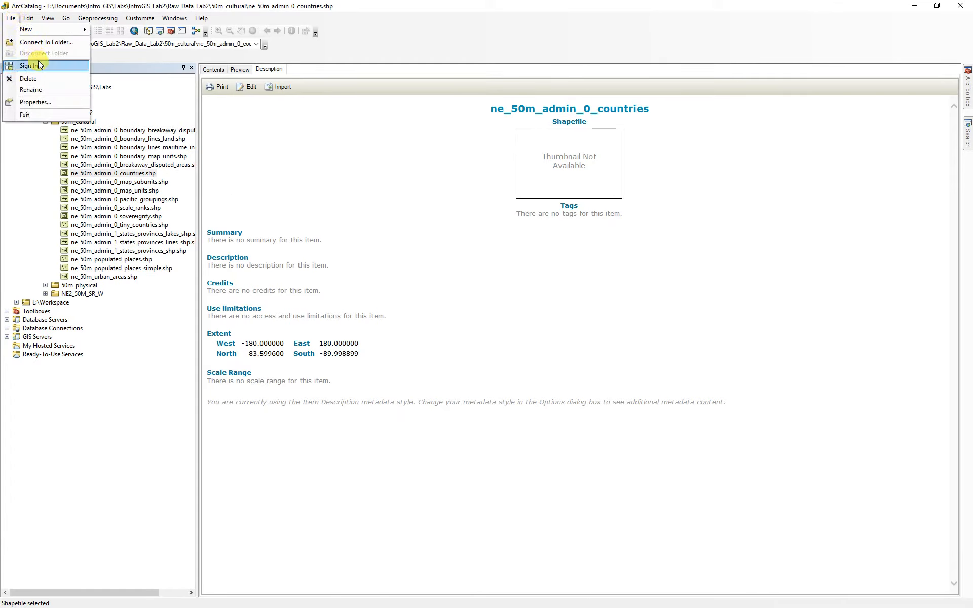
{"action": "mouse_move", "coordinate": [27, 19]}
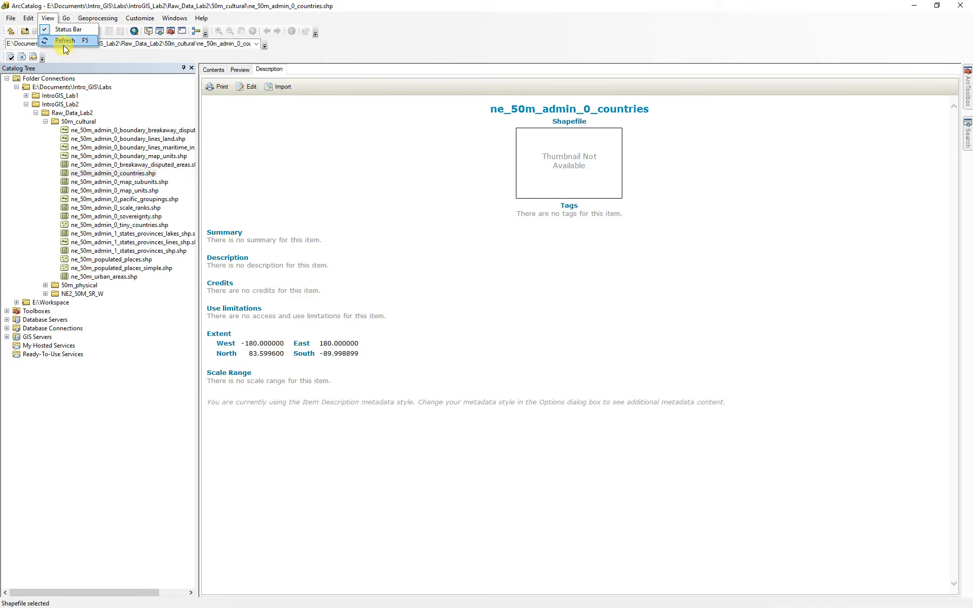
{"action": "left_click", "coordinate": [62, 40]}
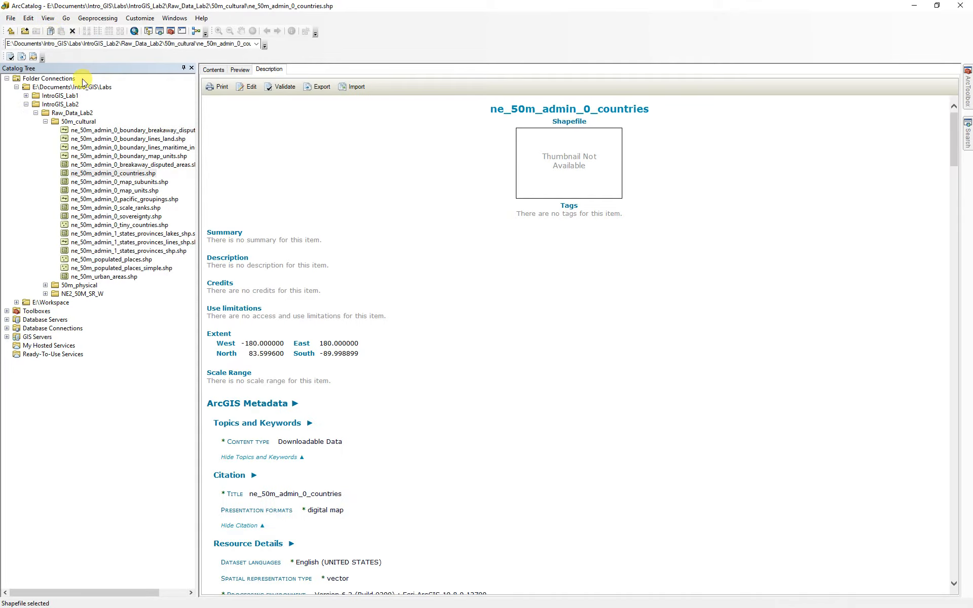
Reselect ne_50m_admin_0_countries.shp and read its full metadata through the extents and spatial reference sections
{"action": "right_click", "coordinate": [86, 126]}
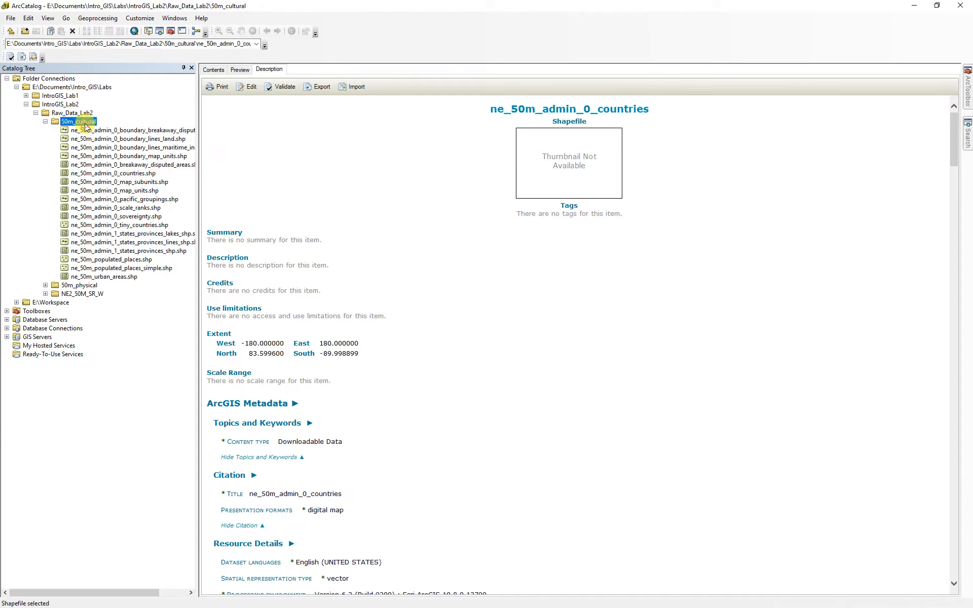
{"action": "left_click", "coordinate": [111, 175]}
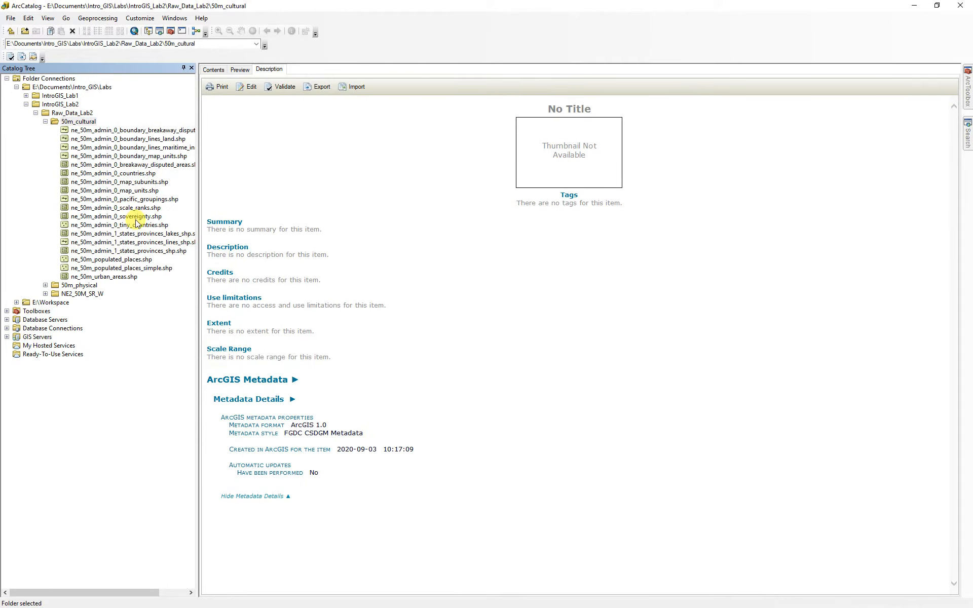
{"action": "left_click", "coordinate": [132, 174]}
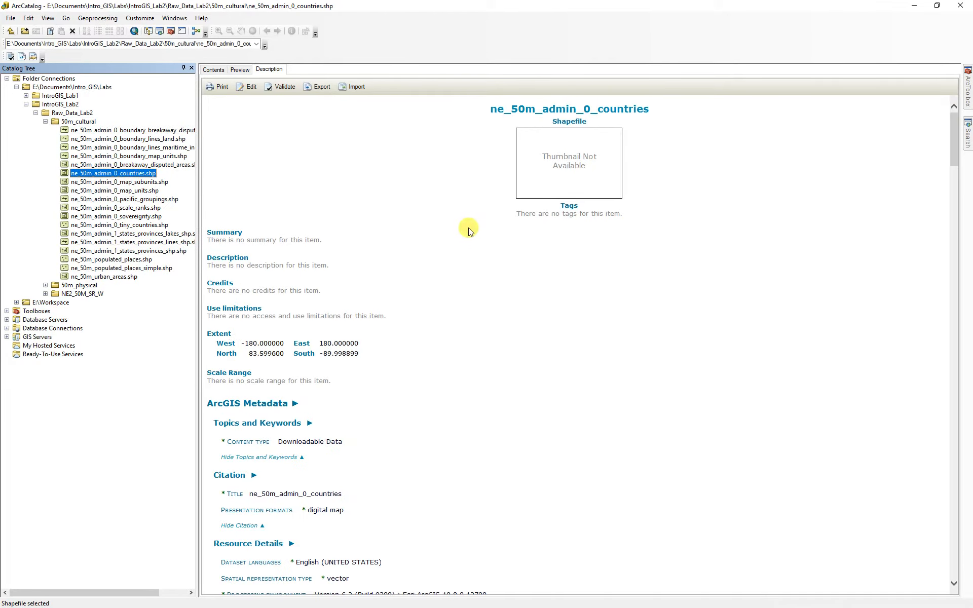
{"action": "scroll", "coordinate": [365, 165], "scroll_direction": "down", "scroll_amount": 3}
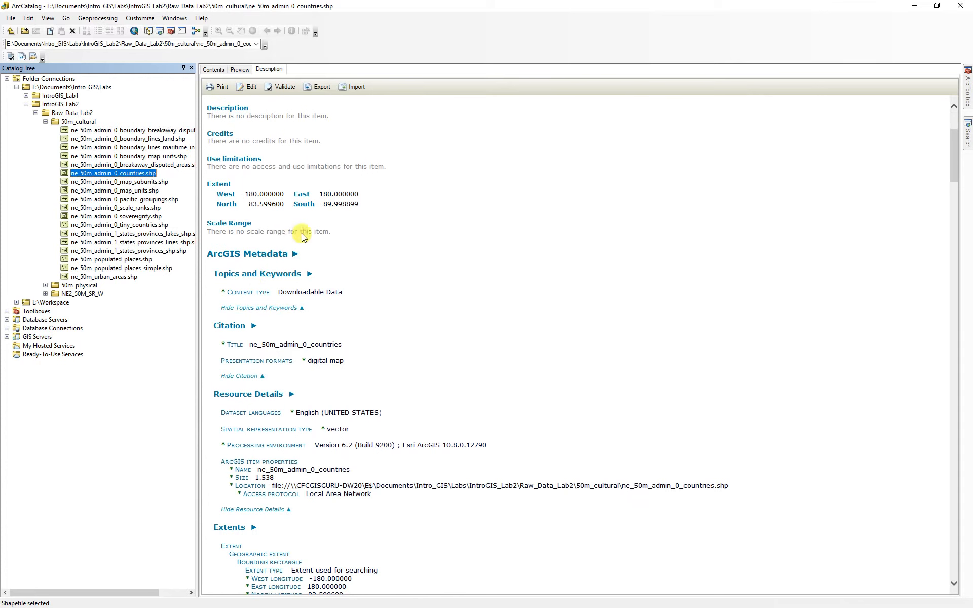
{"action": "scroll", "coordinate": [387, 300], "scroll_direction": "down", "scroll_amount": 9}
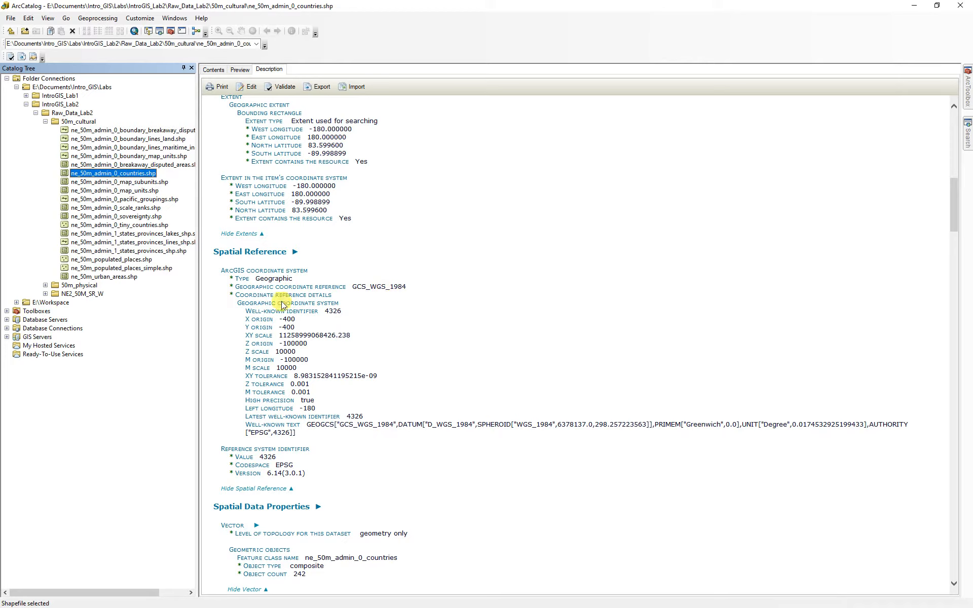
Check the XY coordinate system in the properties of ne_50m_admin_0_countries.shp and close them without changes
{"action": "right_click", "coordinate": [125, 176]}
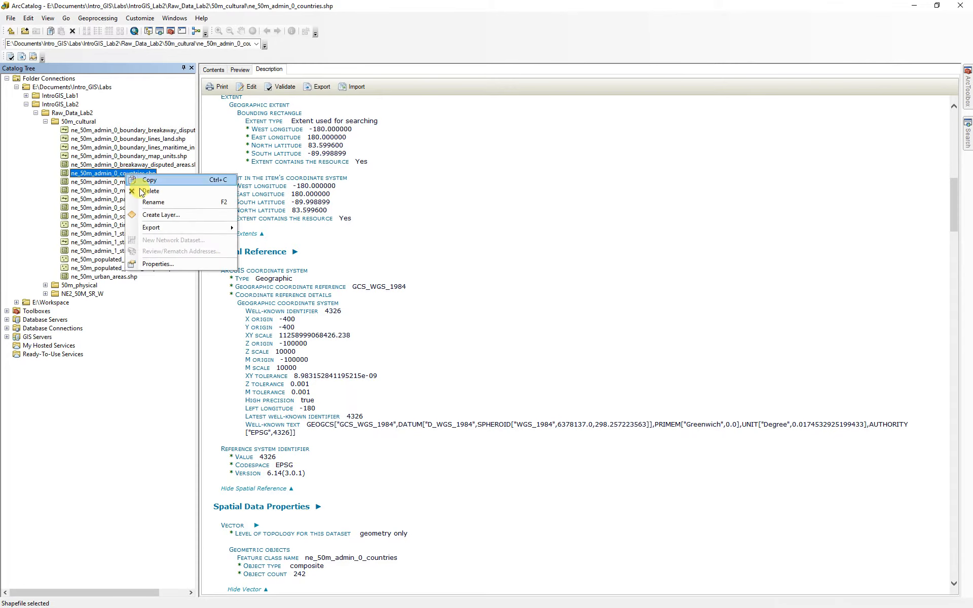
{"action": "left_click", "coordinate": [159, 264]}
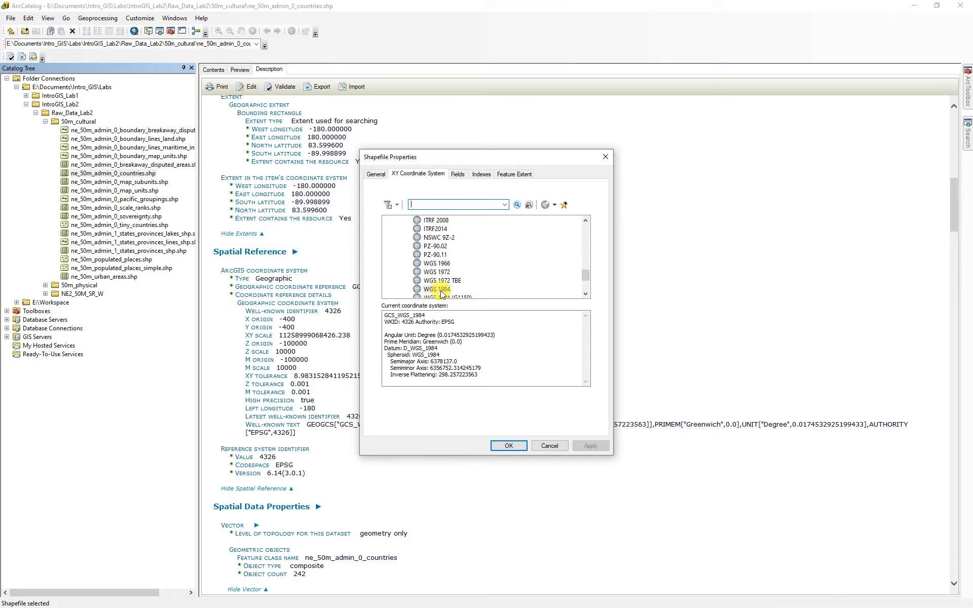
{"action": "left_click", "coordinate": [606, 158]}
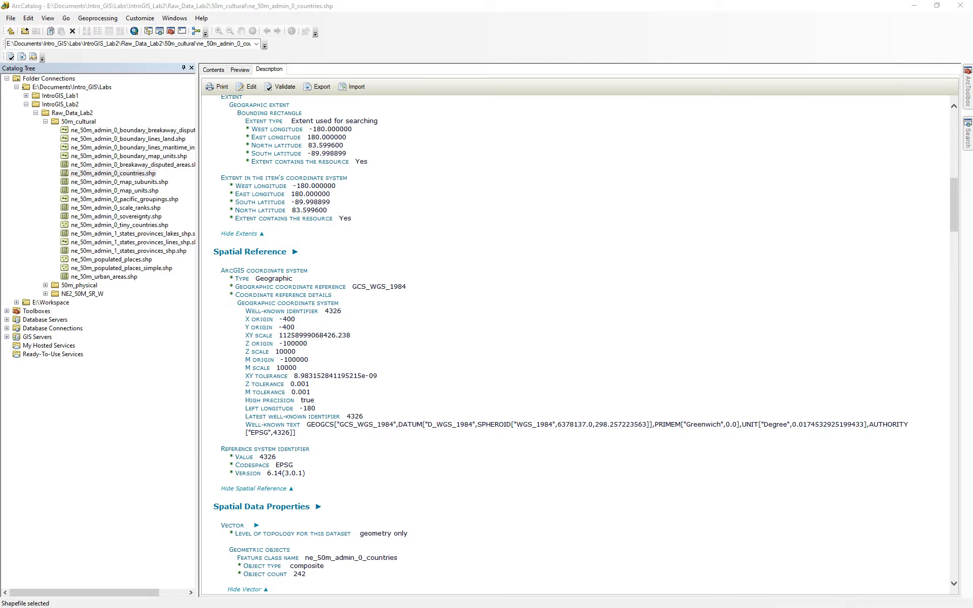
Collapse the 50m_cultural folder in the catalog tree and show its contents listing
{"action": "left_click", "coordinate": [214, 70]}
{"action": "left_click", "coordinate": [45, 122]}
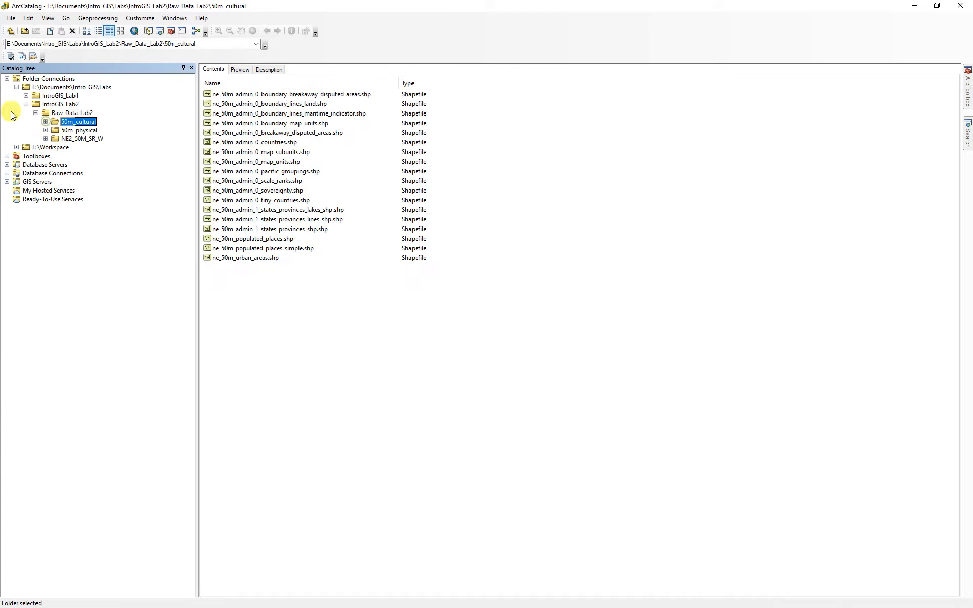
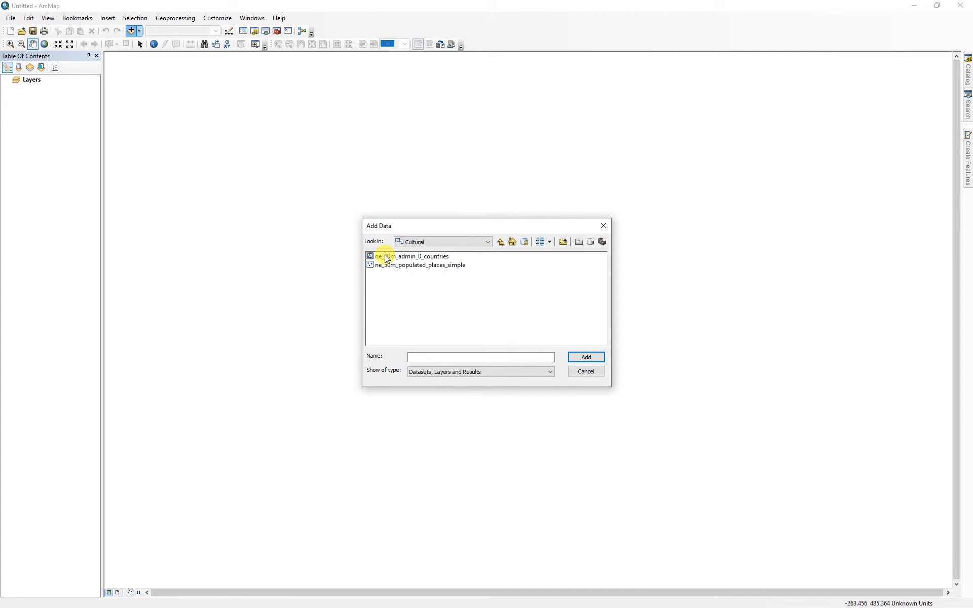
In ArcMap, add ne_50m_admin_0_countries and ne_50m_populated_places_simple from the Cultural feature dataset and T50m_lakes from Physical to the map
{"action": "left_click_drag", "start_coordinate": [435, 290], "coordinate": [408, 256]}
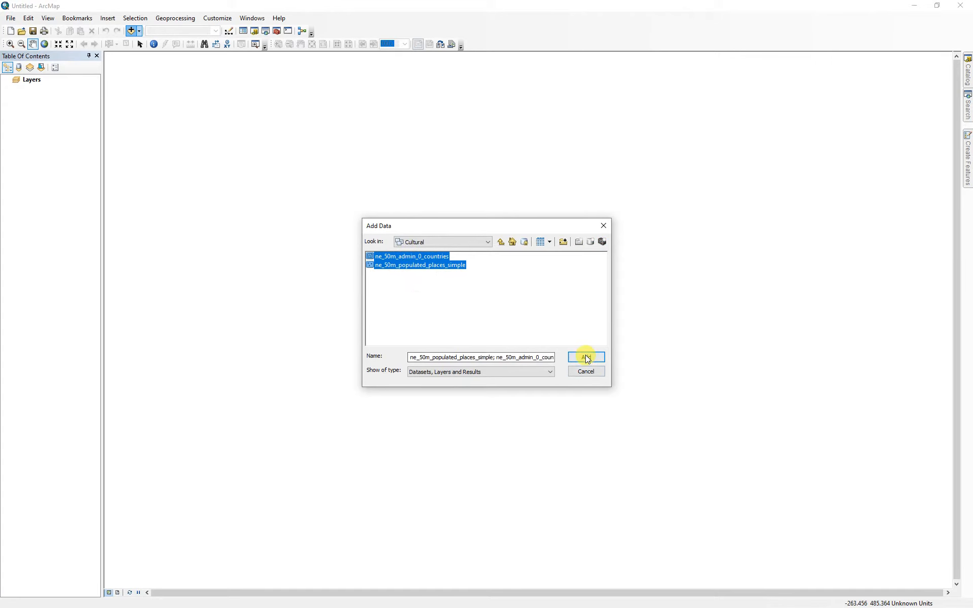
{"action": "left_click", "coordinate": [575, 361]}
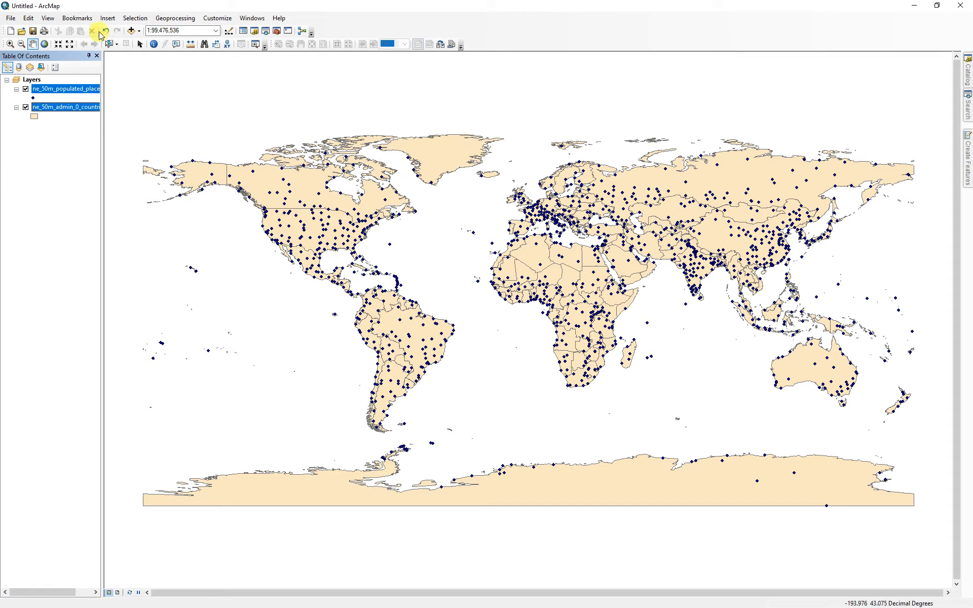
{"action": "left_click", "coordinate": [131, 30]}
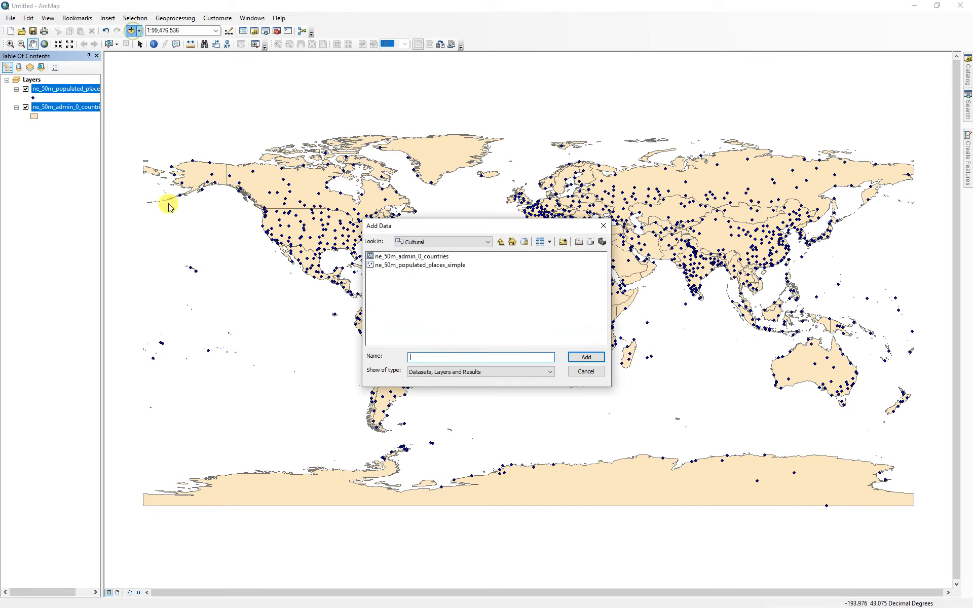
{"action": "left_click", "coordinate": [501, 242]}
{"action": "double_click", "coordinate": [384, 267]}
{"action": "left_click", "coordinate": [386, 257]}
{"action": "left_click", "coordinate": [587, 357]}
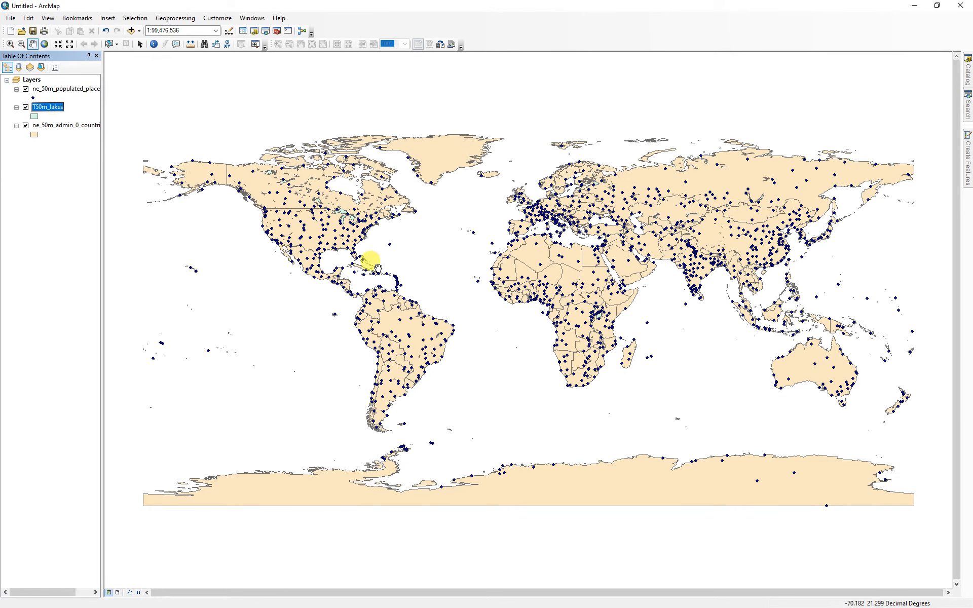
Apply the predefined Lake symbol to the T50m_lakes layer
{"action": "left_click", "coordinate": [34, 117]}
{"action": "left_click", "coordinate": [291, 282]}
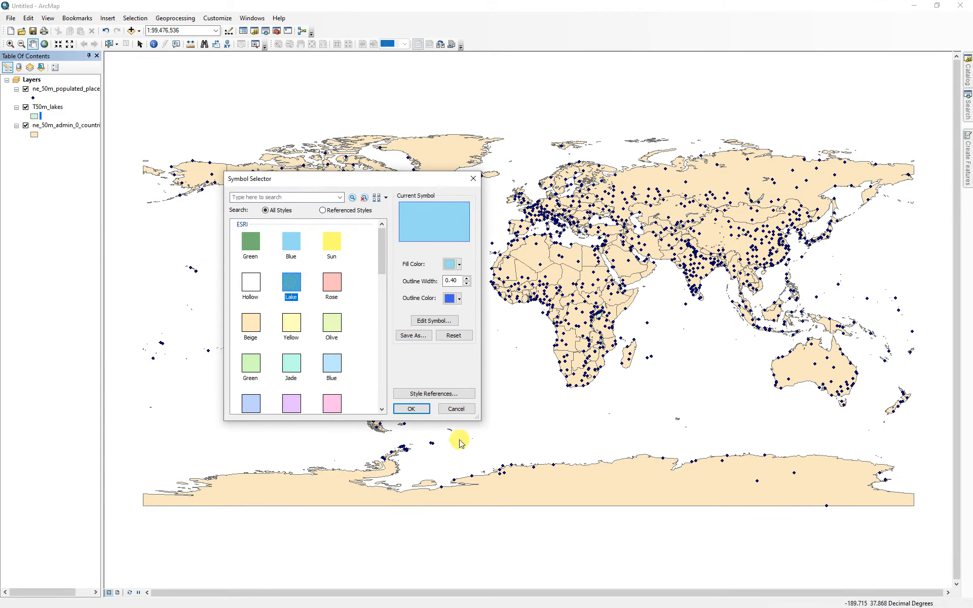
{"action": "left_click", "coordinate": [411, 408]}
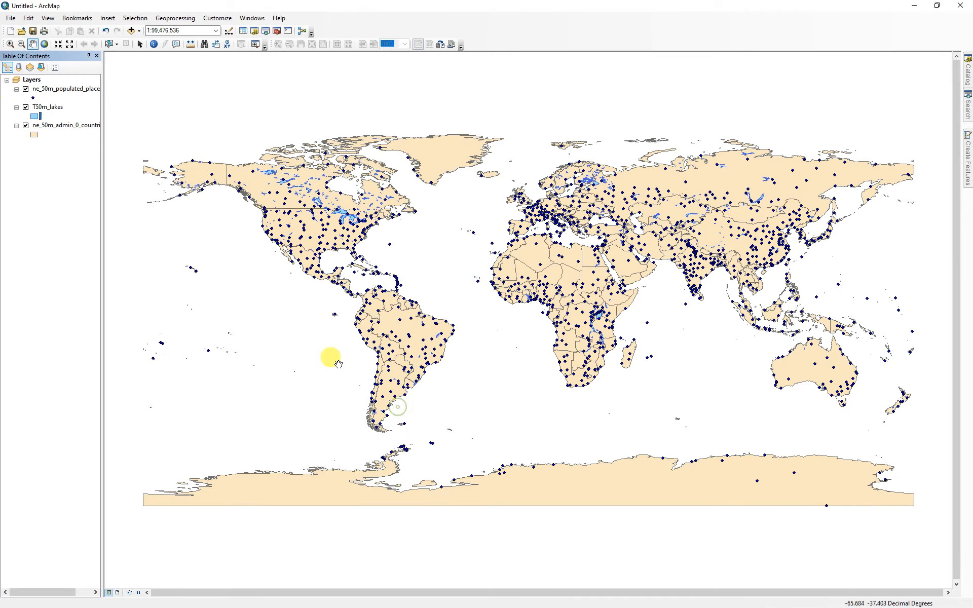
Add the Raster_83 raster from the Lab 2 geodatabase to the map
{"action": "left_click", "coordinate": [131, 31]}
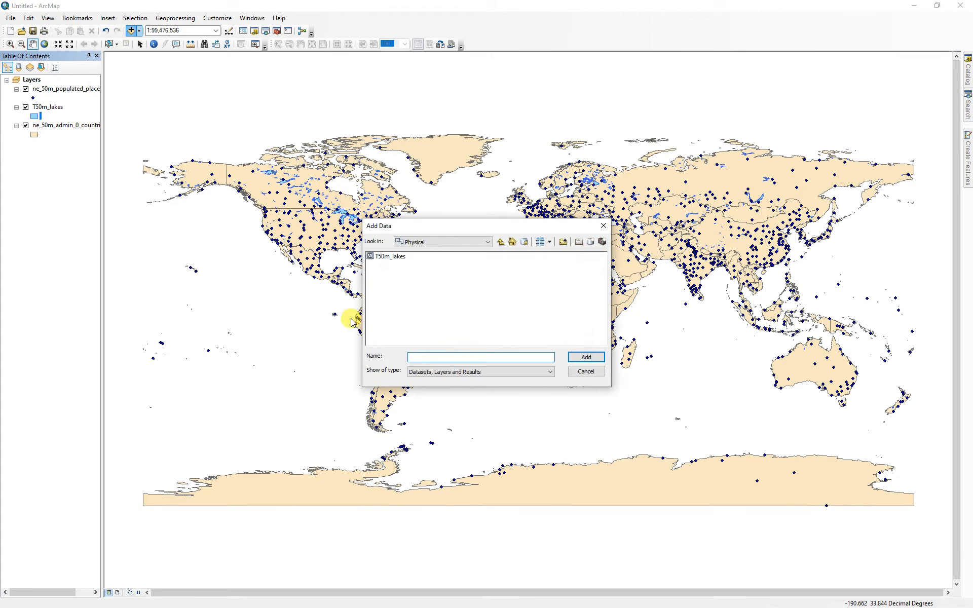
{"action": "left_click", "coordinate": [501, 243]}
{"action": "left_click", "coordinate": [386, 273]}
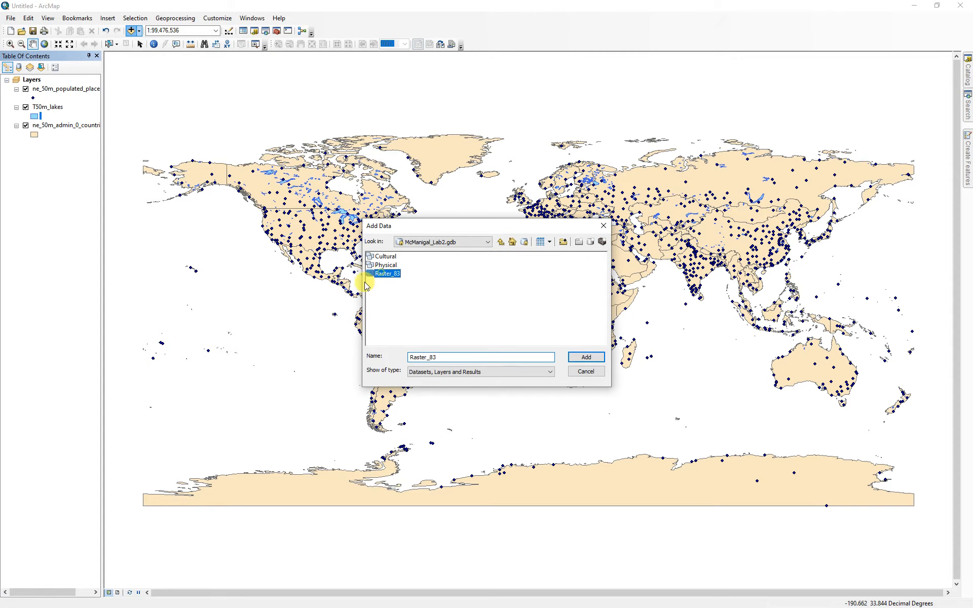
{"action": "left_click", "coordinate": [585, 357]}
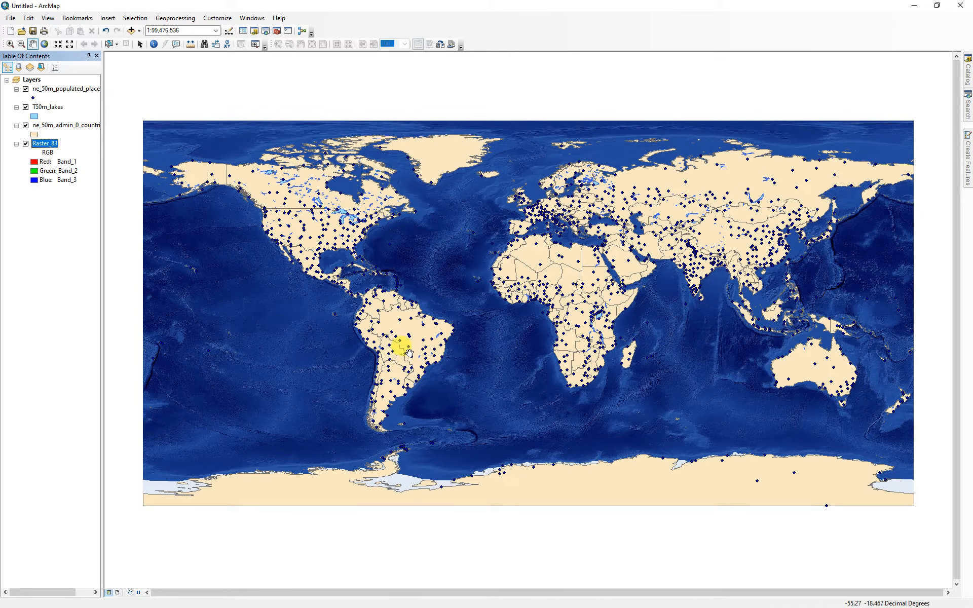
Apply the Hollow symbol to the ne_50m_admin_0_countries layer to uncover the raster beneath the country outlines
{"action": "left_click_drag", "start_coordinate": [337, 278], "coordinate": [425, 327]}
{"action": "scroll", "coordinate": [410, 289], "scroll_direction": "up", "scroll_amount": 2}
{"action": "scroll", "coordinate": [410, 289], "scroll_direction": "down", "scroll_amount": 5}
{"action": "scroll", "coordinate": [411, 289], "scroll_direction": "down", "scroll_amount": 2}
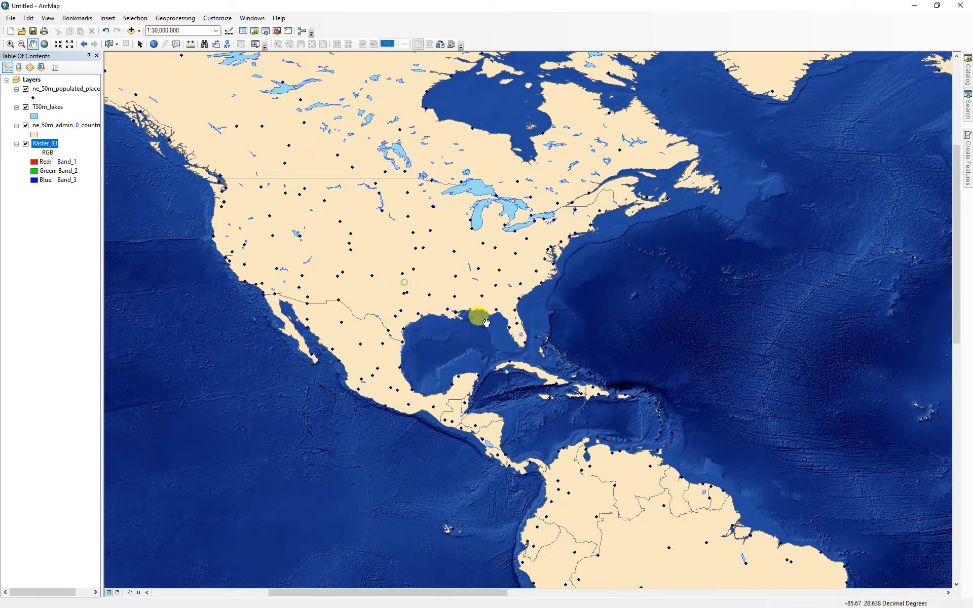
{"action": "left_click_drag", "start_coordinate": [370, 246], "coordinate": [493, 298]}
{"action": "scroll", "coordinate": [500, 295], "scroll_direction": "down", "scroll_amount": 1}
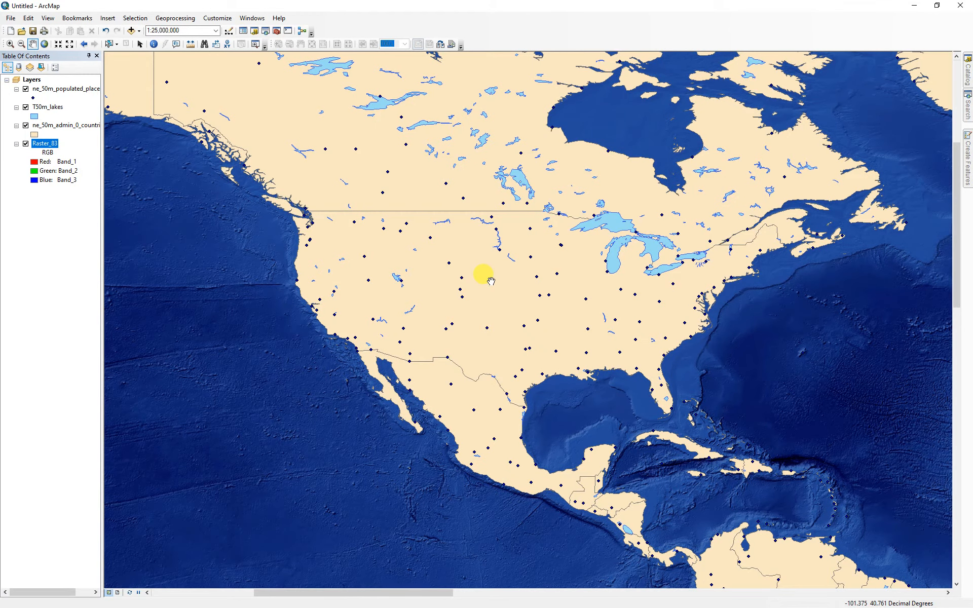
{"action": "left_click", "coordinate": [34, 135]}
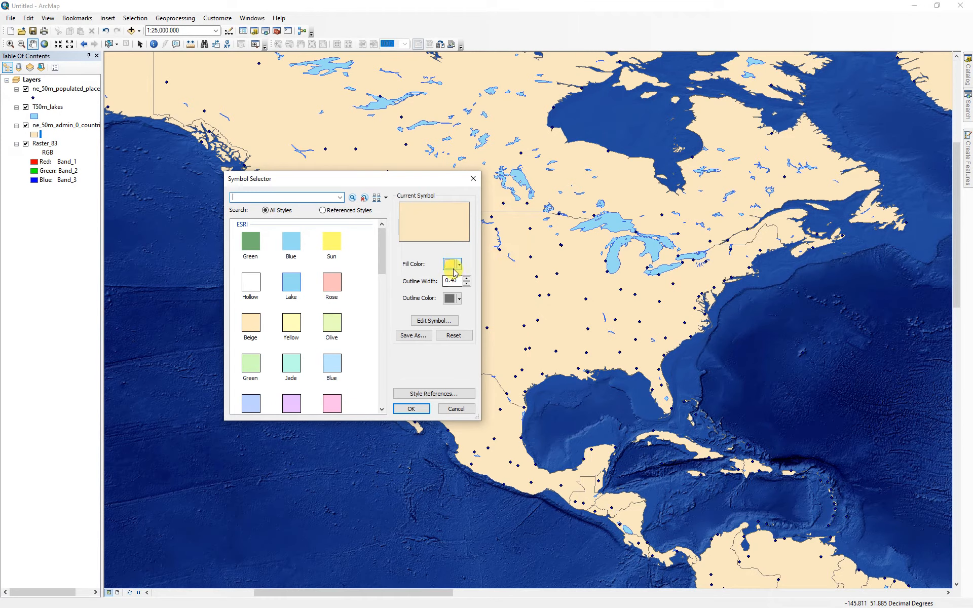
{"action": "left_click", "coordinate": [252, 285]}
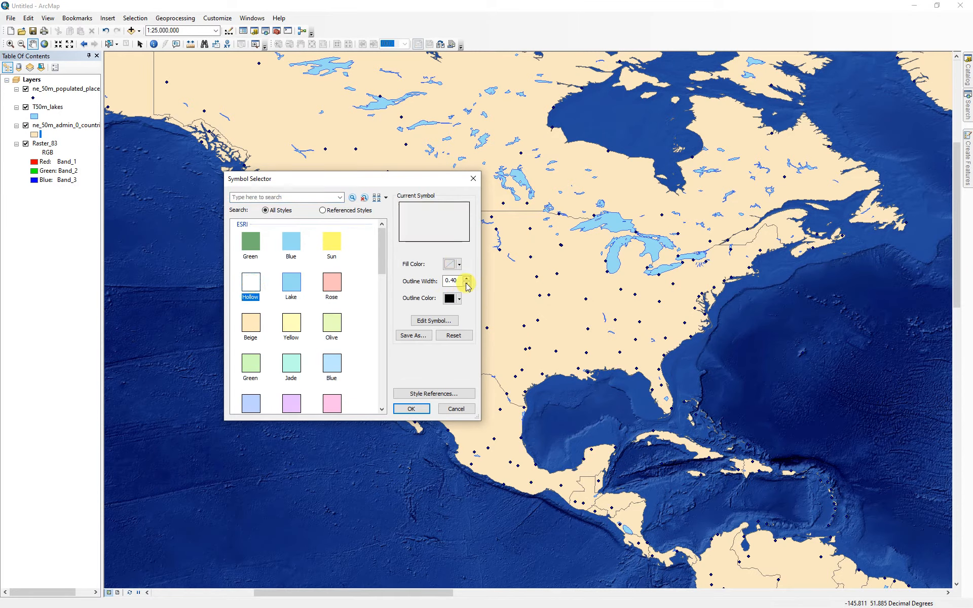
{"action": "left_click", "coordinate": [411, 410]}
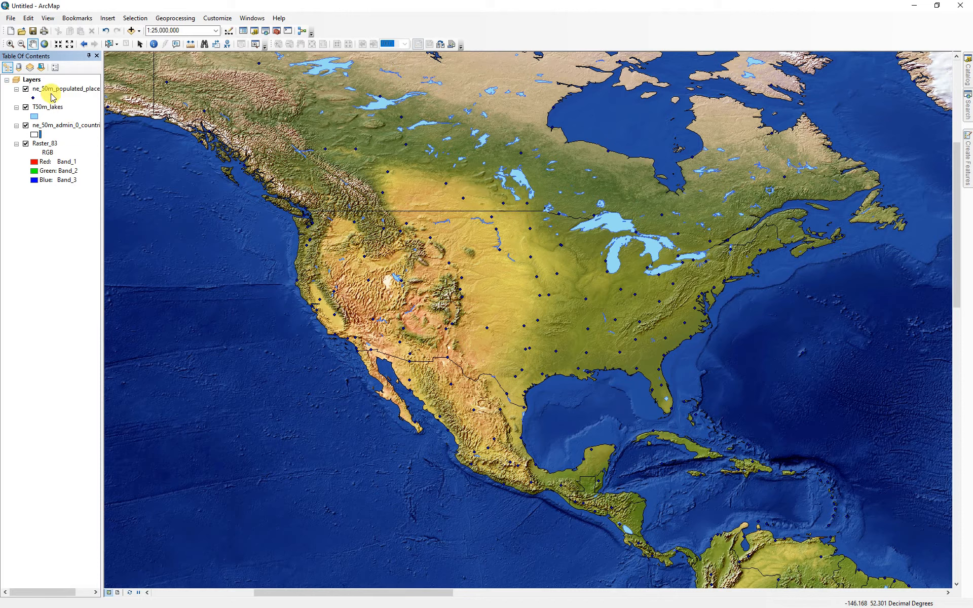
Try the ne_50m_admin_0_countries layer above T50m_lakes in the drawing order and return it below the lakes
{"action": "left_click_drag", "start_coordinate": [56, 122], "coordinate": [48, 101]}
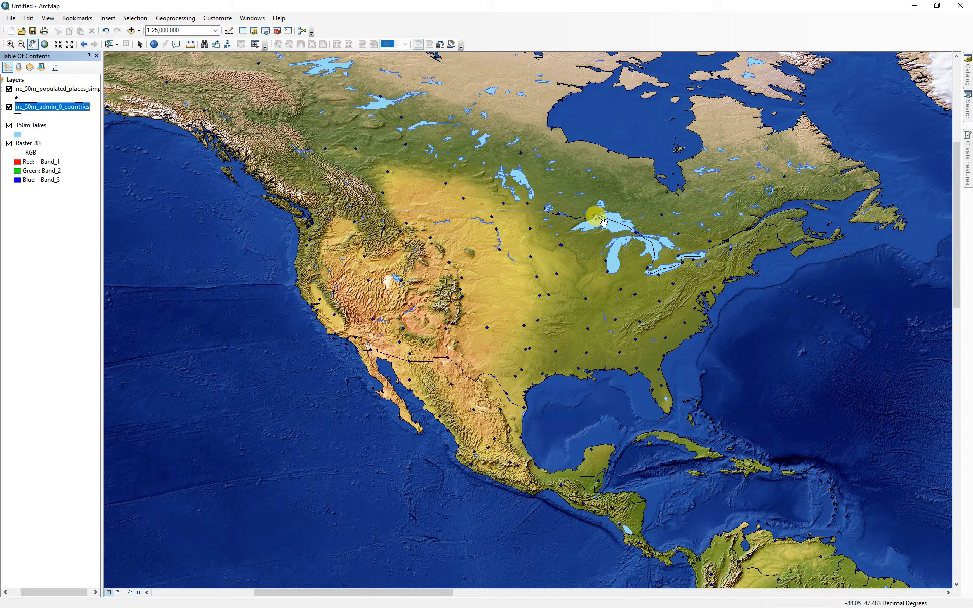
{"action": "mouse_move", "coordinate": [59, 107]}
{"action": "left_mouse_down"}
{"action": "mouse_move", "coordinate": [58, 145]}
{"action": "mouse_move", "coordinate": [58, 127]}
{"action": "left_mouse_up"}
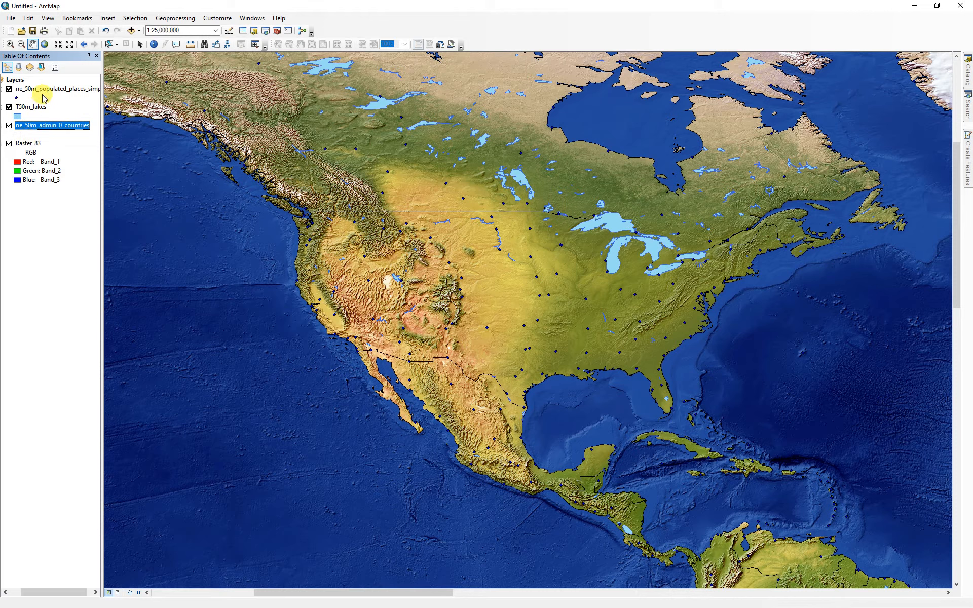
Move the ne_50m_admin_0_countries layer above T50m_lakes in the drawing order
{"action": "left_click_drag", "start_coordinate": [43, 131], "coordinate": [41, 104]}
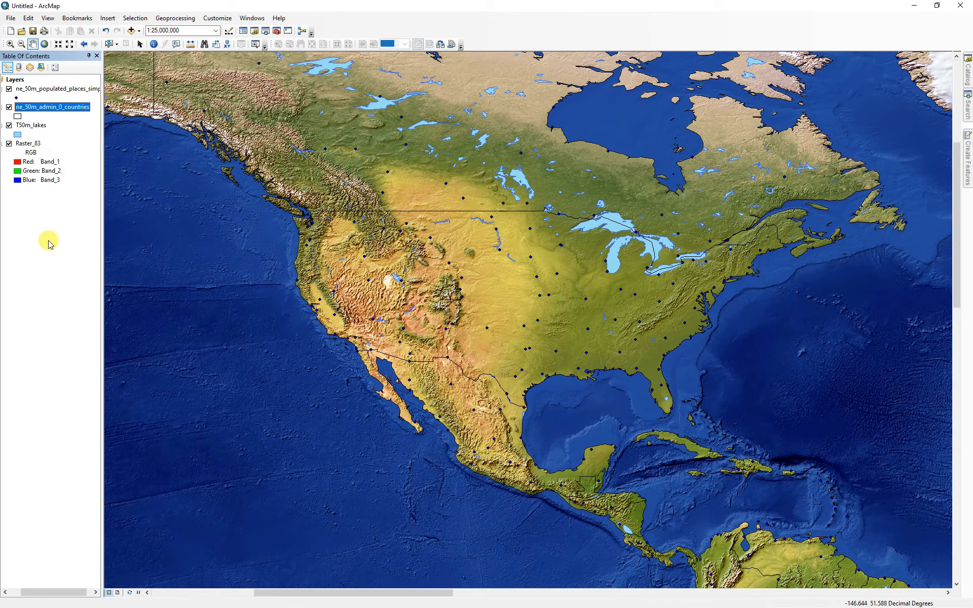
{"action": "left_click_drag", "start_coordinate": [280, 587], "coordinate": [259, 591]}
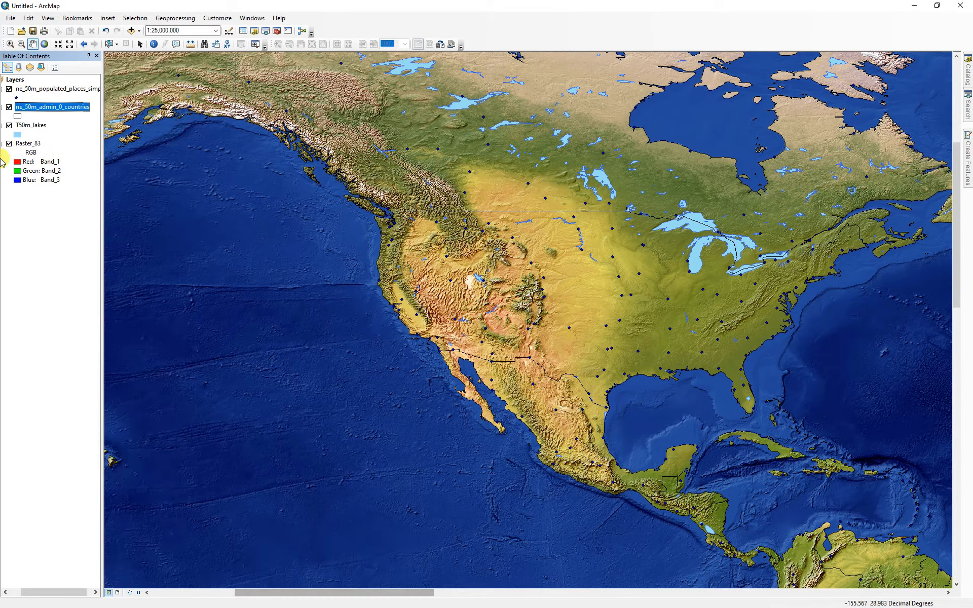
Set the stretch type of the Raster_83 RGB composite to None and apply it
{"action": "double_click", "coordinate": [28, 146]}
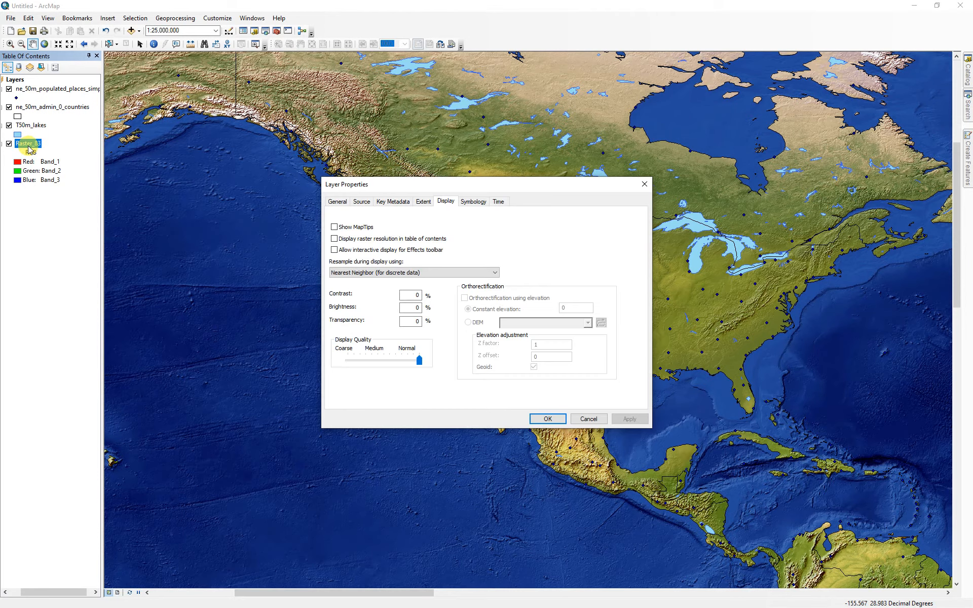
{"action": "left_click", "coordinate": [475, 203]}
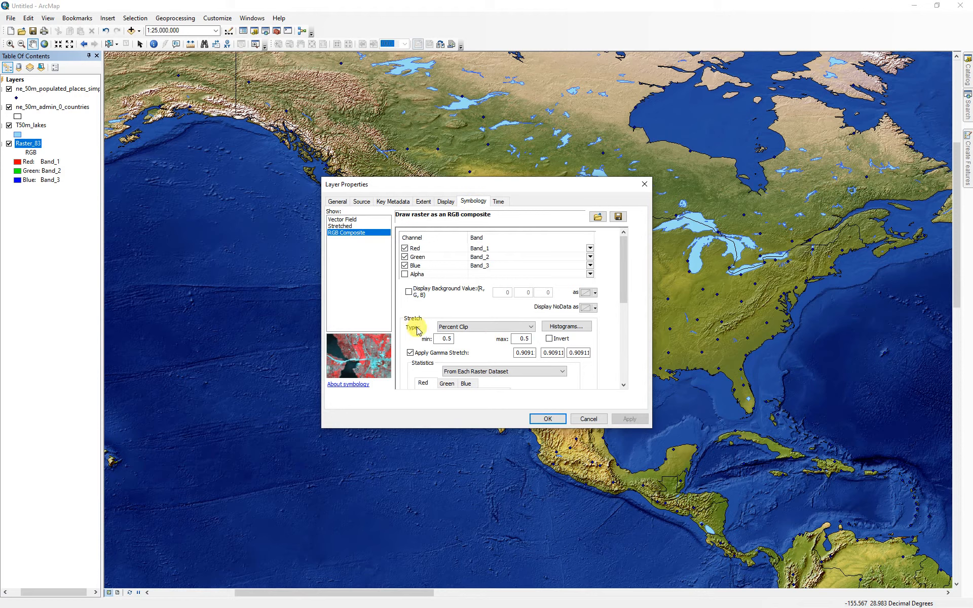
{"action": "left_click", "coordinate": [481, 328]}
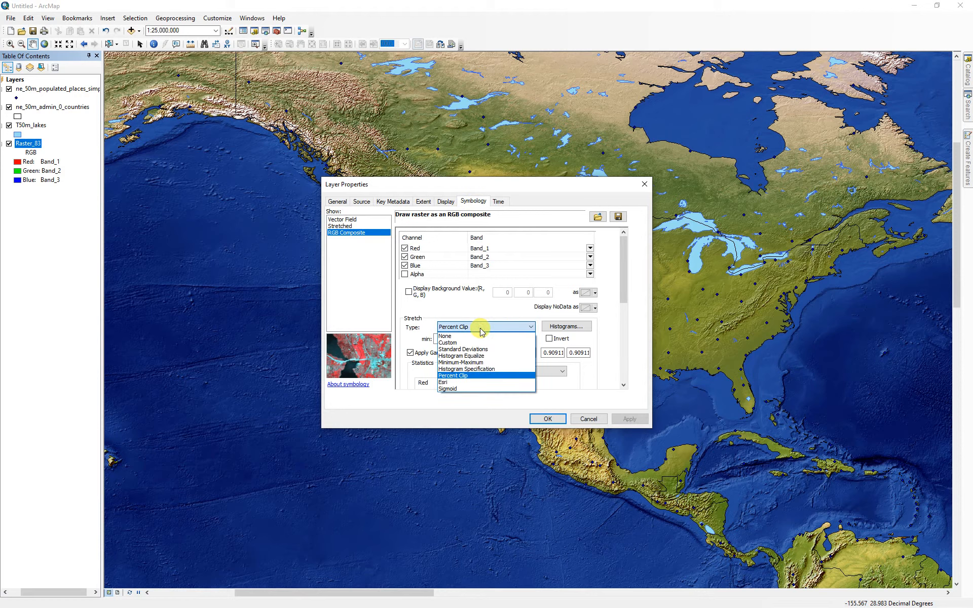
{"action": "left_click", "coordinate": [452, 336]}
{"action": "left_click", "coordinate": [628, 419]}
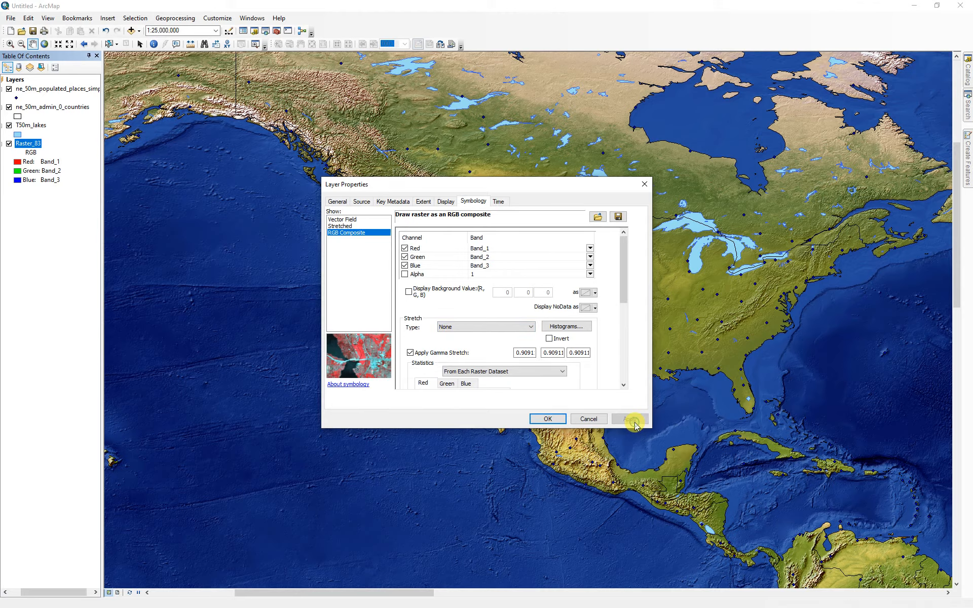
{"action": "left_click_drag", "start_coordinate": [560, 184], "coordinate": [277, 210]}
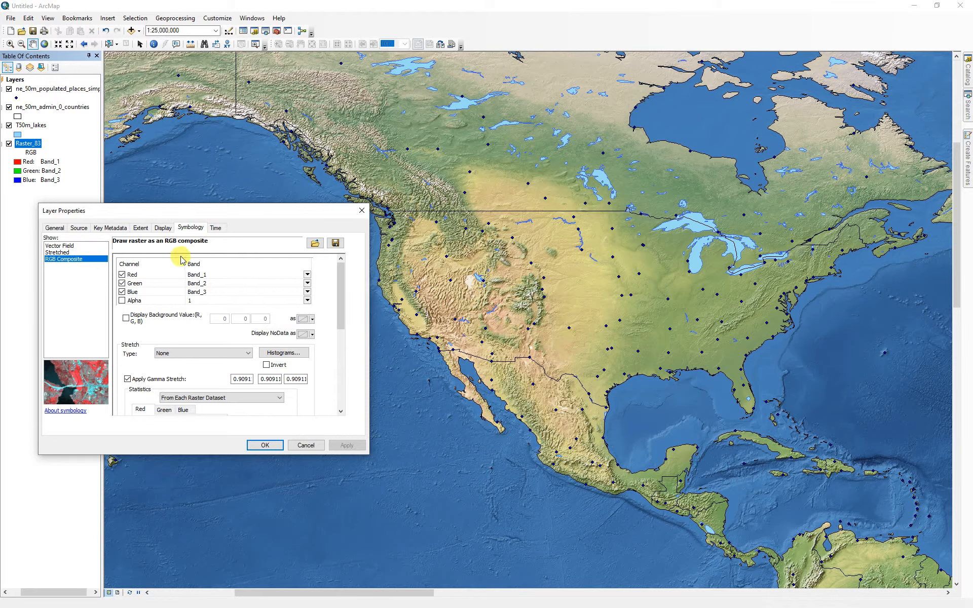
Set the Raster_83 display resampling to Bilinear Interpolation (for continuous data)
{"action": "left_click", "coordinate": [169, 231]}
{"action": "left_click", "coordinate": [152, 290]}
{"action": "left_click", "coordinate": [125, 306]}
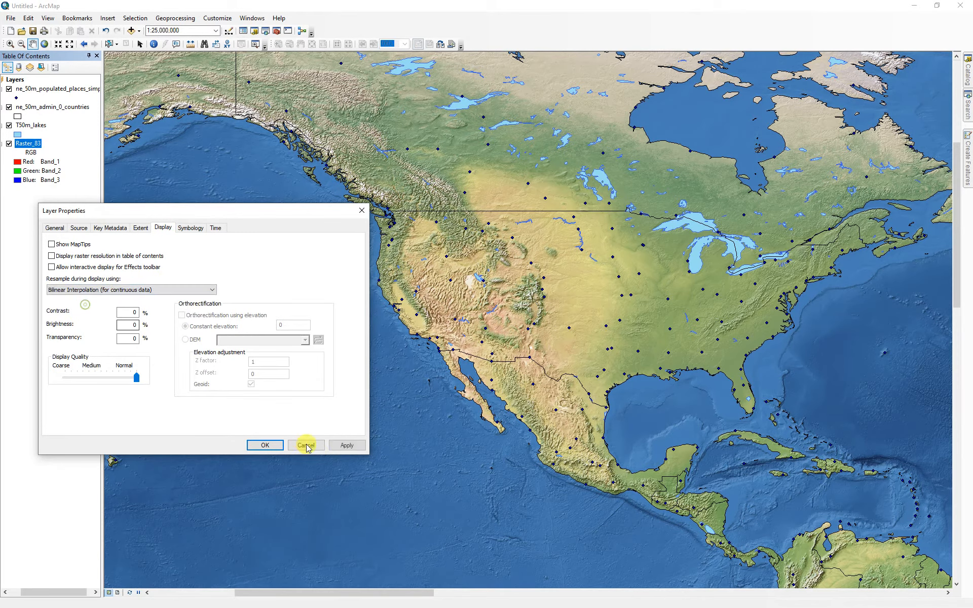
{"action": "left_click", "coordinate": [264, 445]}
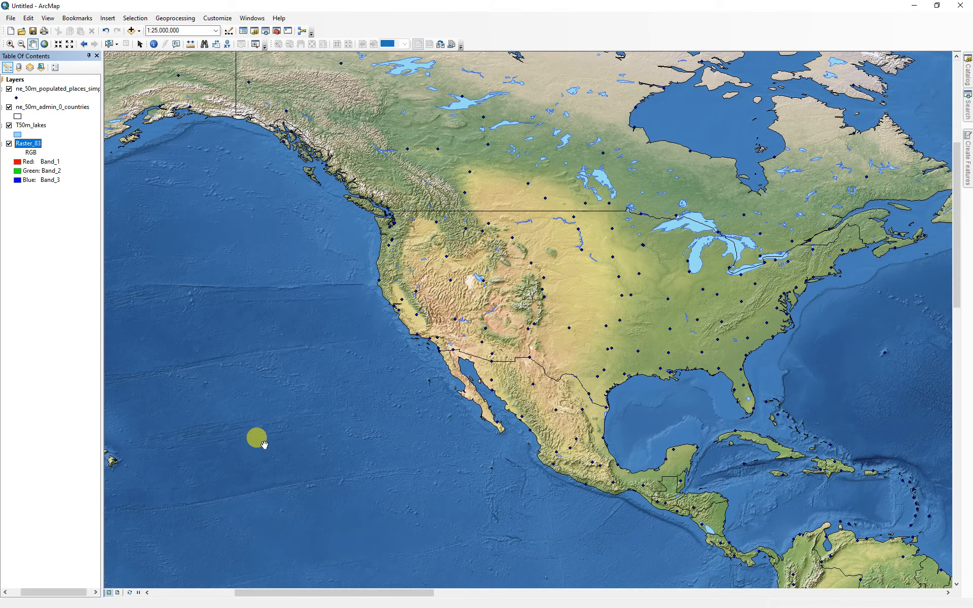
Start a definition query for the ne_50m_admin_0_countries layer with the ADM0_A3 field in the Query Builder
{"action": "left_click_drag", "start_coordinate": [636, 343], "coordinate": [550, 348]}
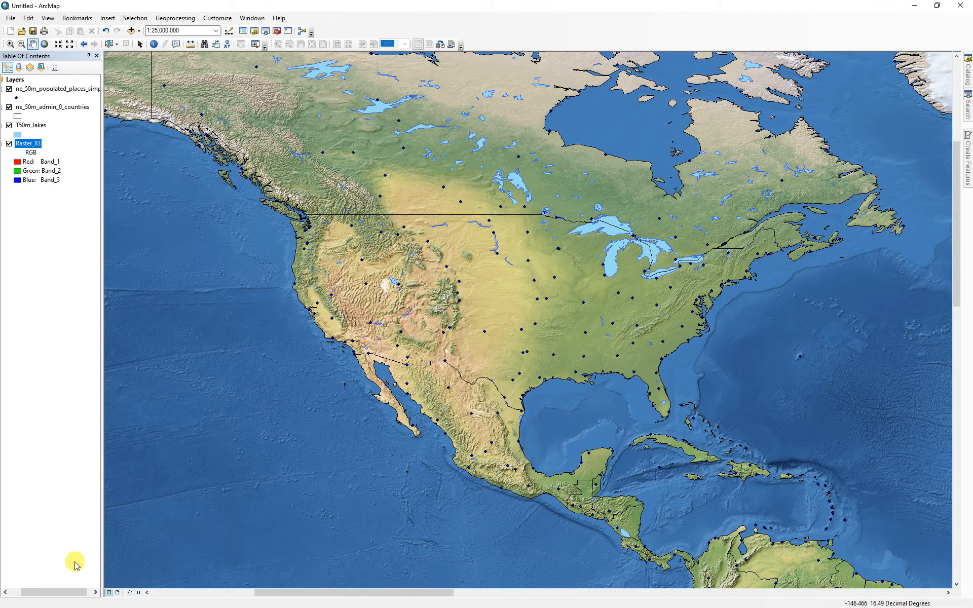
{"action": "left_click_drag", "start_coordinate": [76, 588], "coordinate": [37, 588]}
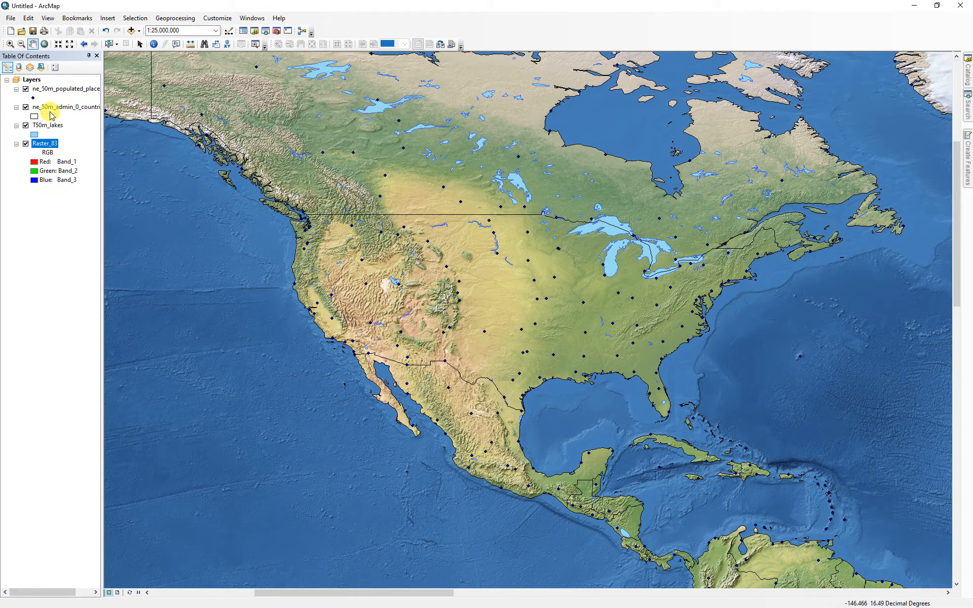
{"action": "double_click", "coordinate": [51, 108]}
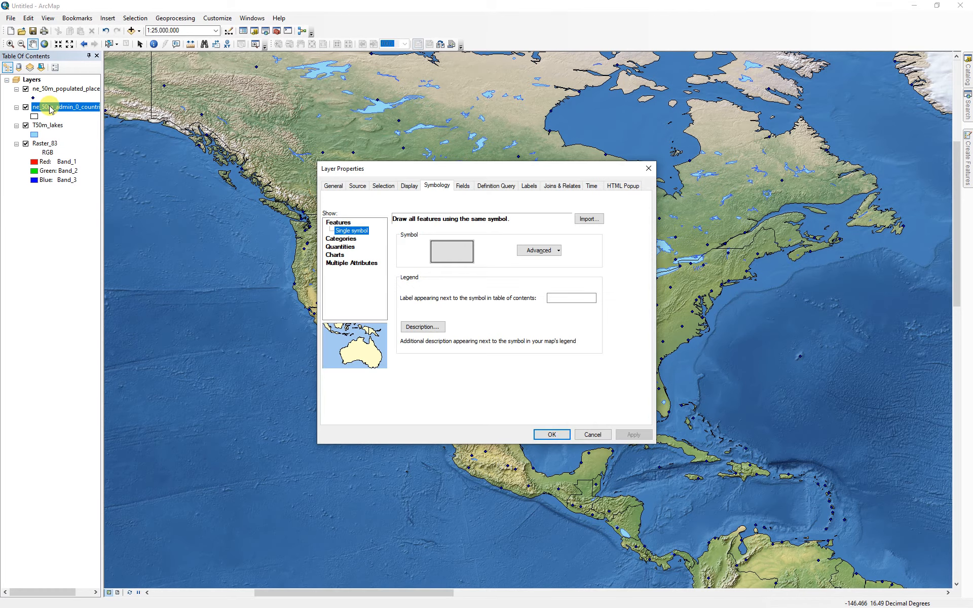
{"action": "left_click", "coordinate": [497, 186]}
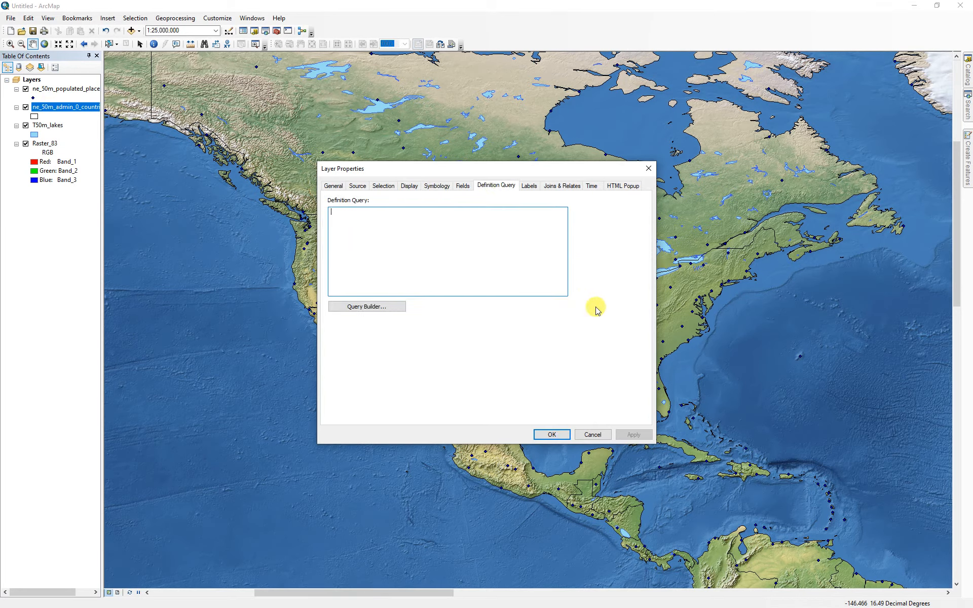
{"action": "left_click", "coordinate": [366, 308]}
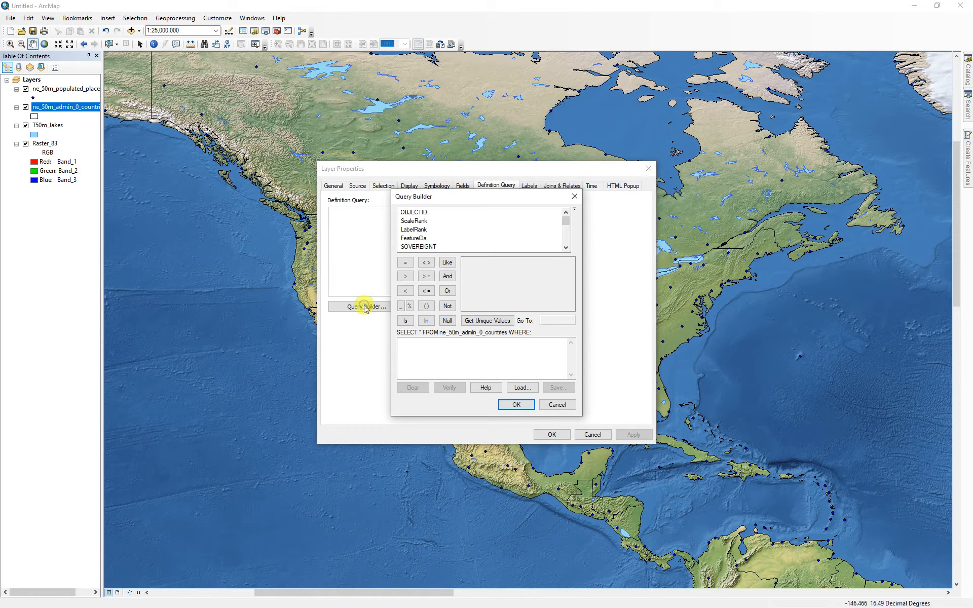
{"action": "left_click", "coordinate": [566, 248]}
{"action": "left_click", "coordinate": [565, 249]}
{"action": "left_click", "coordinate": [566, 248]}
{"action": "left_click", "coordinate": [565, 248]}
{"action": "left_click", "coordinate": [566, 248]}
{"action": "left_click", "coordinate": [566, 248]}
{"action": "left_click", "coordinate": [566, 248]}
{"action": "double_click", "coordinate": [419, 238]}
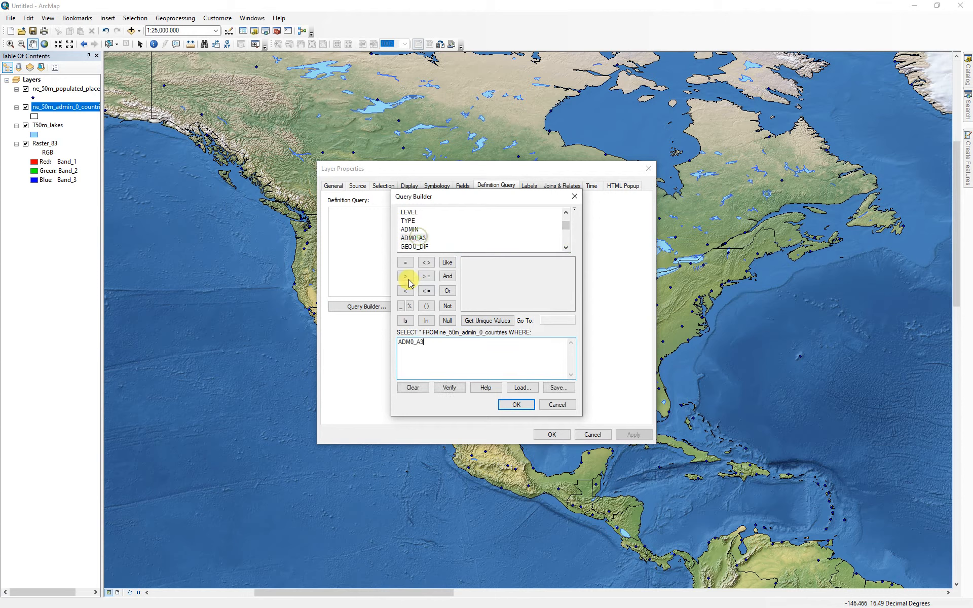
Complete the countries definition query as ADM0_A3 = 'USA' and apply it to the layer
{"action": "left_click", "coordinate": [405, 264]}
{"action": "left_click", "coordinate": [488, 320]}
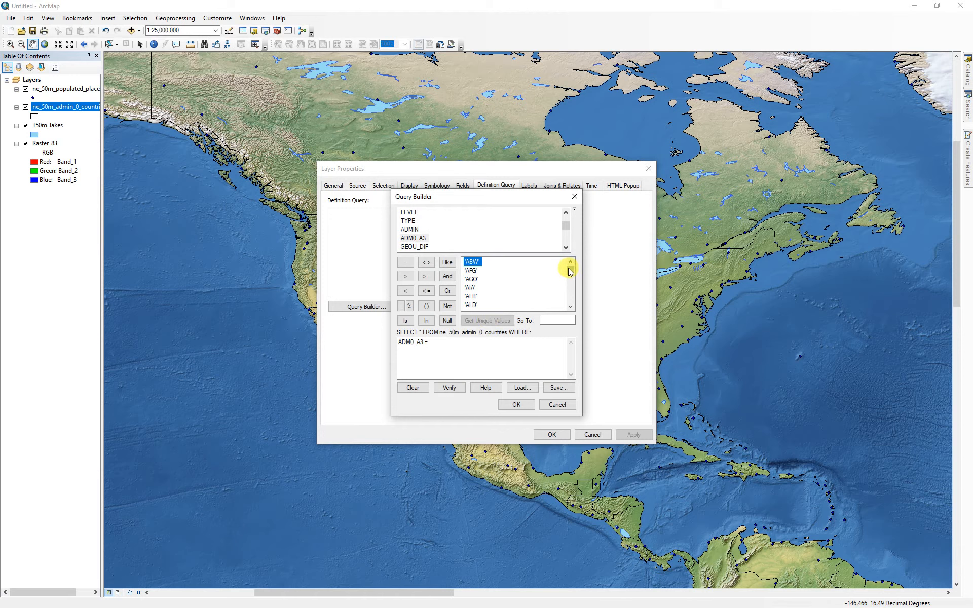
{"action": "left_click_drag", "start_coordinate": [571, 274], "coordinate": [573, 295]}
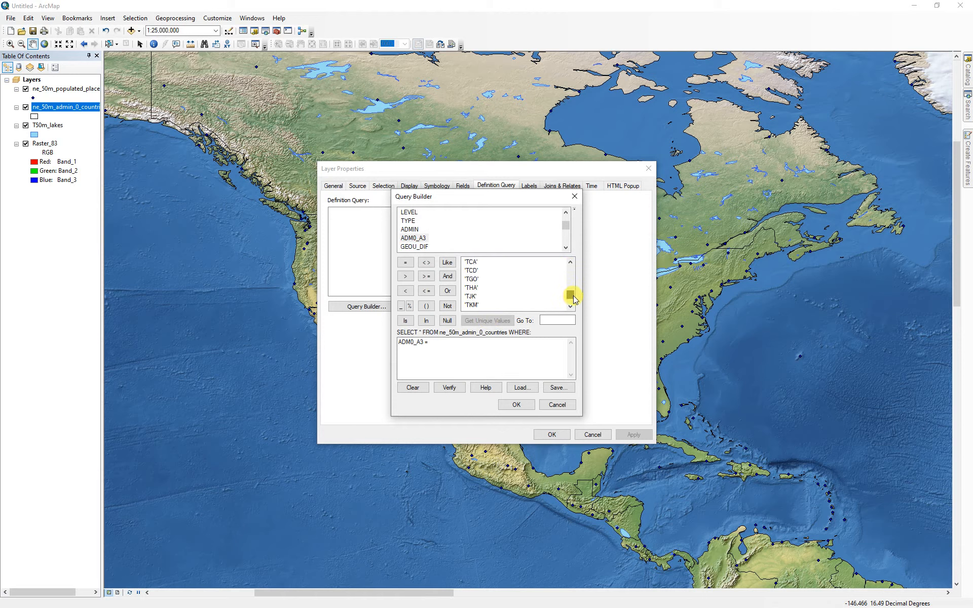
{"action": "left_click_drag", "start_coordinate": [573, 296], "coordinate": [573, 297]}
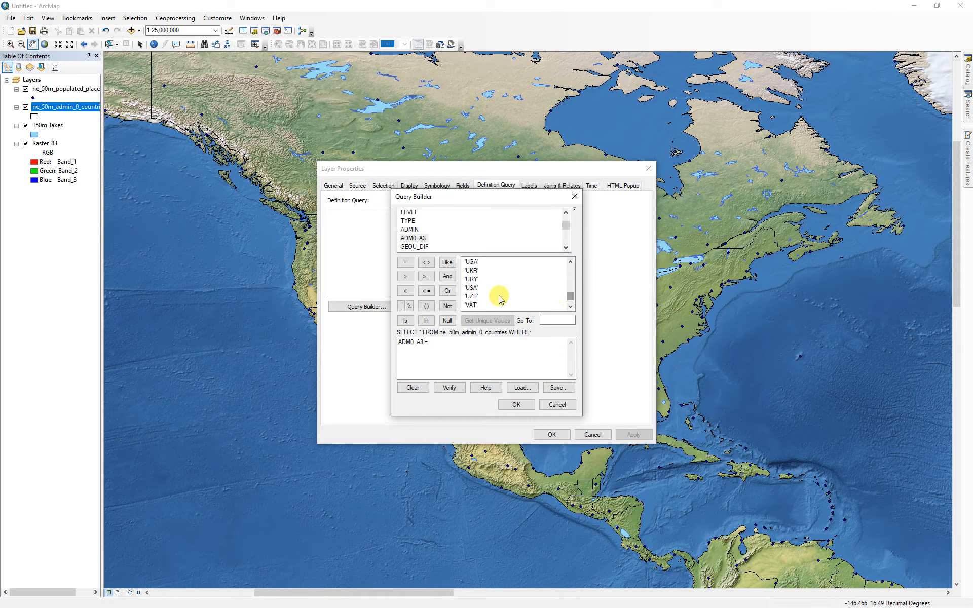
{"action": "double_click", "coordinate": [470, 288]}
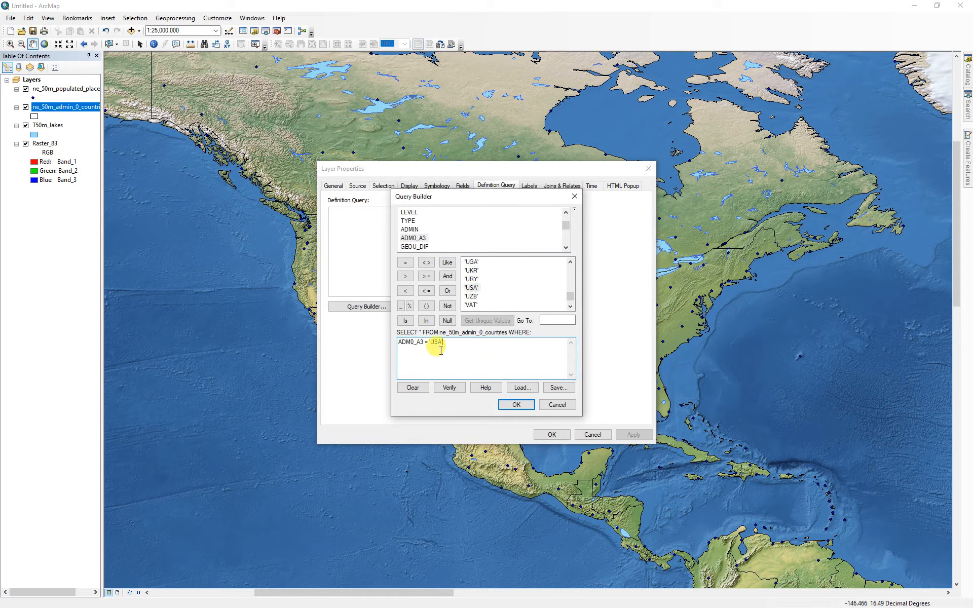
{"action": "left_click", "coordinate": [516, 405]}
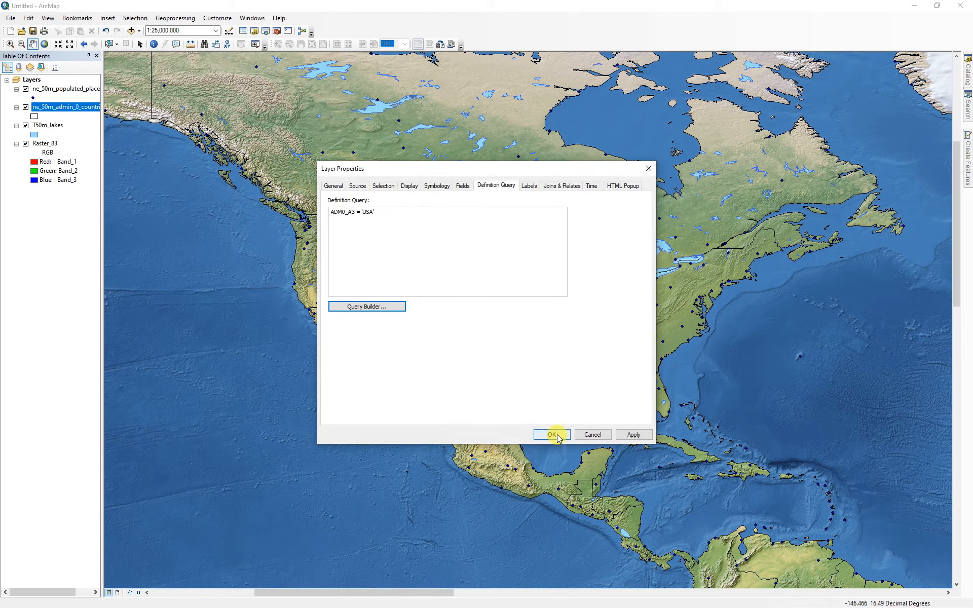
{"action": "left_click_drag", "start_coordinate": [522, 170], "coordinate": [278, 180]}
{"action": "left_click", "coordinate": [390, 446]}
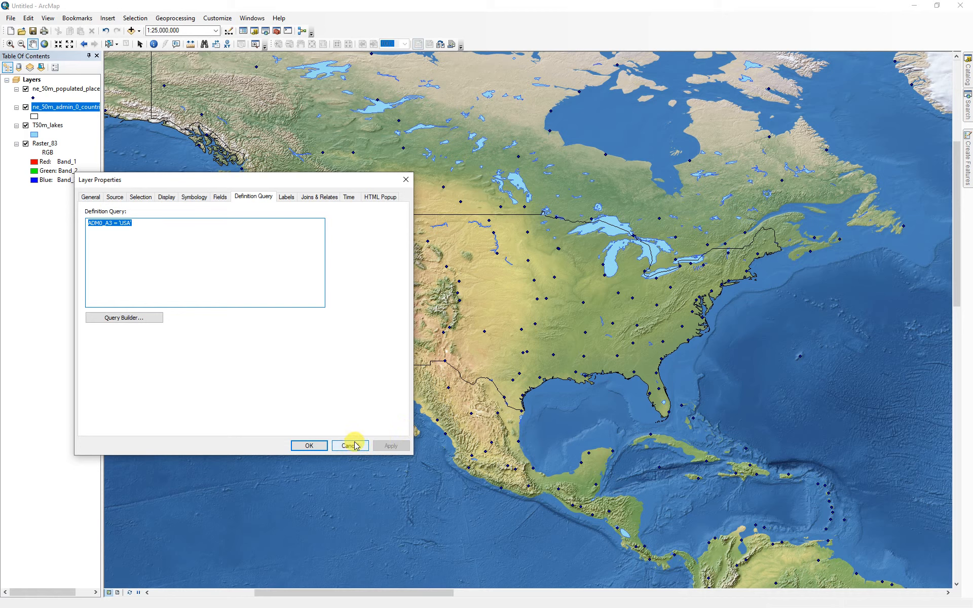
{"action": "left_click", "coordinate": [310, 446]}
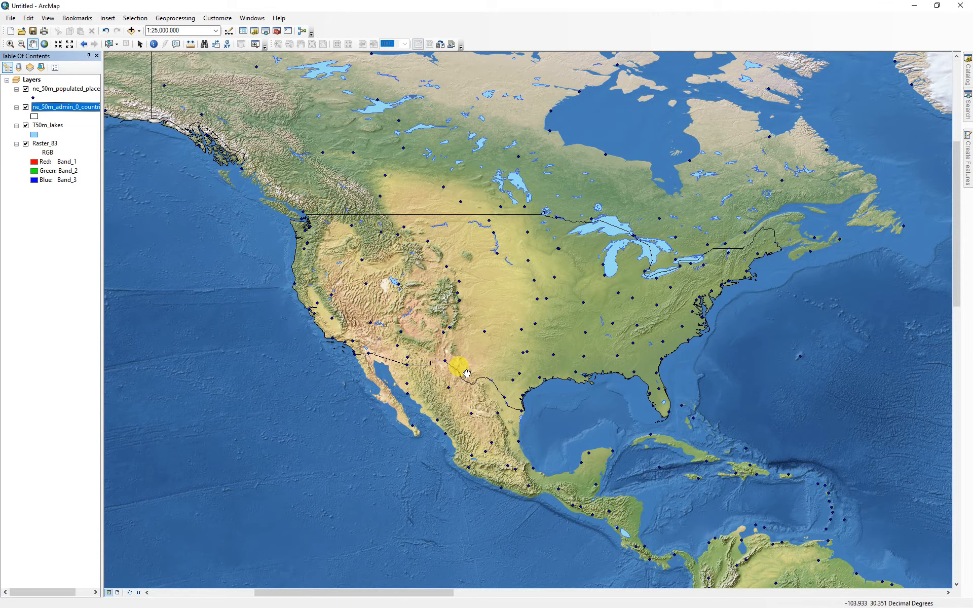
Start a definition query for the ne_50m_populated_places_simple layer with the WORLDCITY field in the Query Builder
{"action": "double_click", "coordinate": [57, 89]}
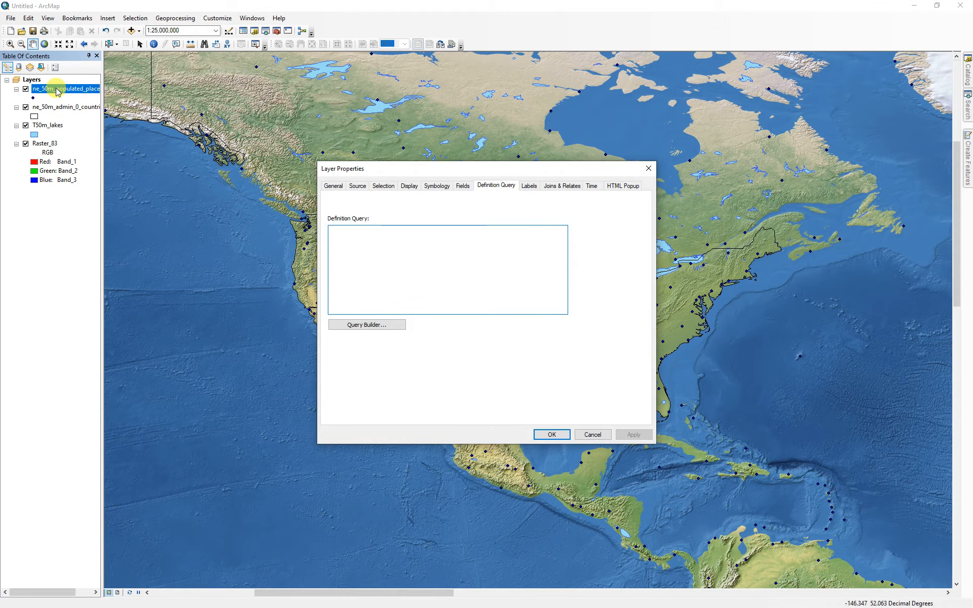
{"action": "left_click", "coordinate": [357, 324]}
{"action": "left_click", "coordinate": [566, 248]}
{"action": "left_click", "coordinate": [565, 247]}
{"action": "left_click", "coordinate": [566, 248]}
{"action": "left_click", "coordinate": [566, 247]}
{"action": "left_click", "coordinate": [566, 247]}
{"action": "double_click", "coordinate": [410, 238]}
Complete the populated places definition query as WORLDCITY = 1, verify the expression and apply it
{"action": "left_click", "coordinate": [408, 262]}
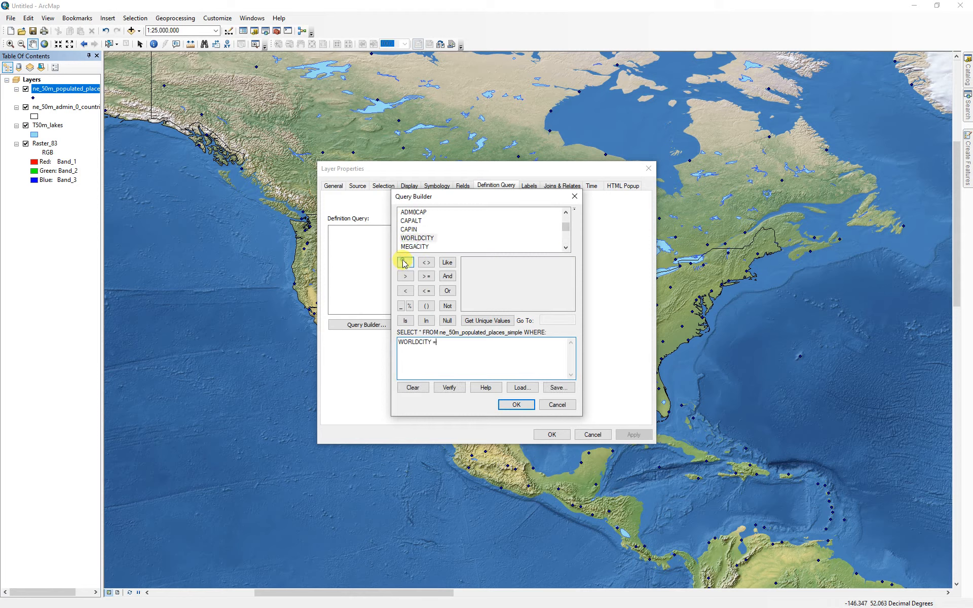
{"action": "left_click", "coordinate": [487, 320]}
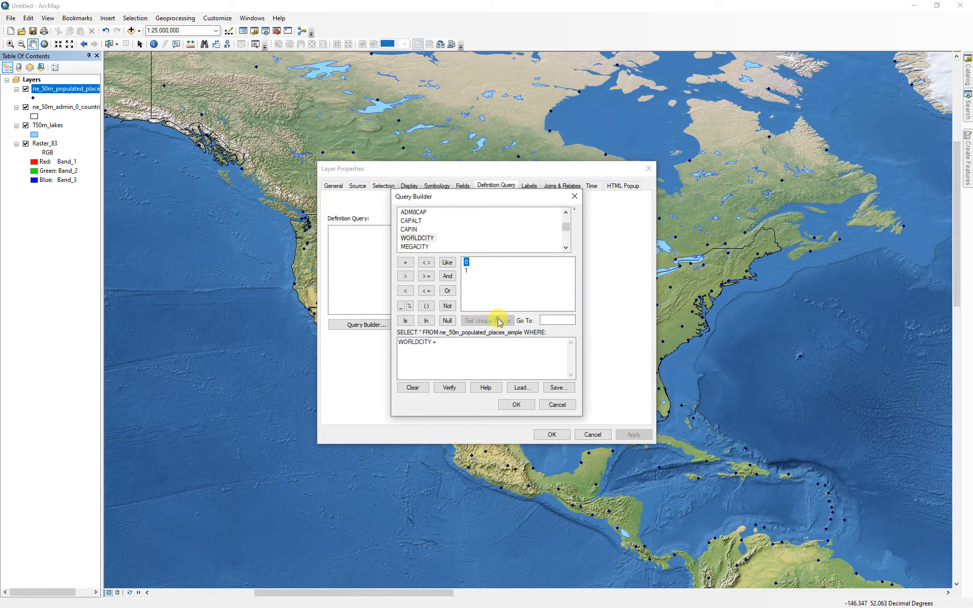
{"action": "double_click", "coordinate": [467, 271]}
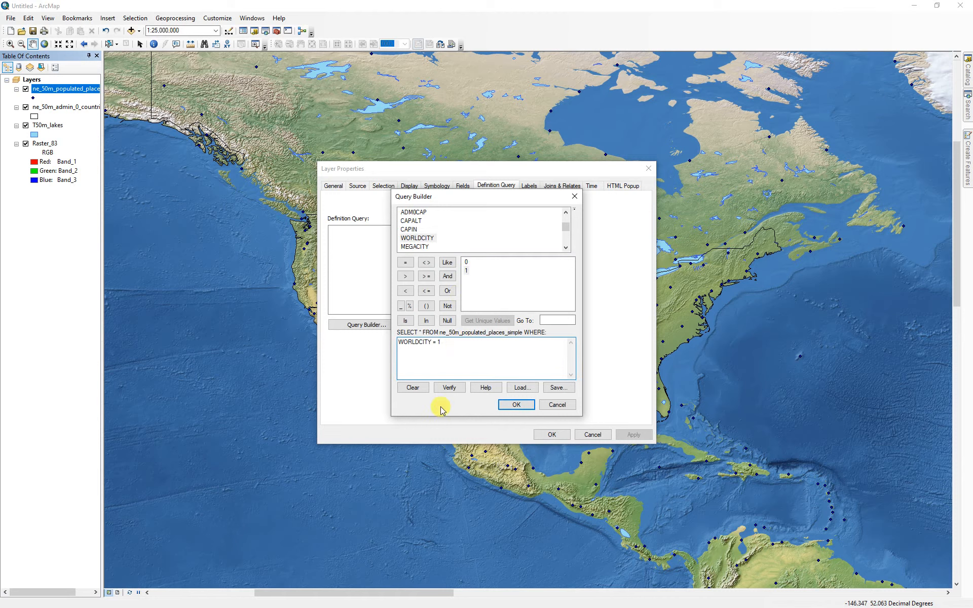
{"action": "left_click", "coordinate": [450, 387]}
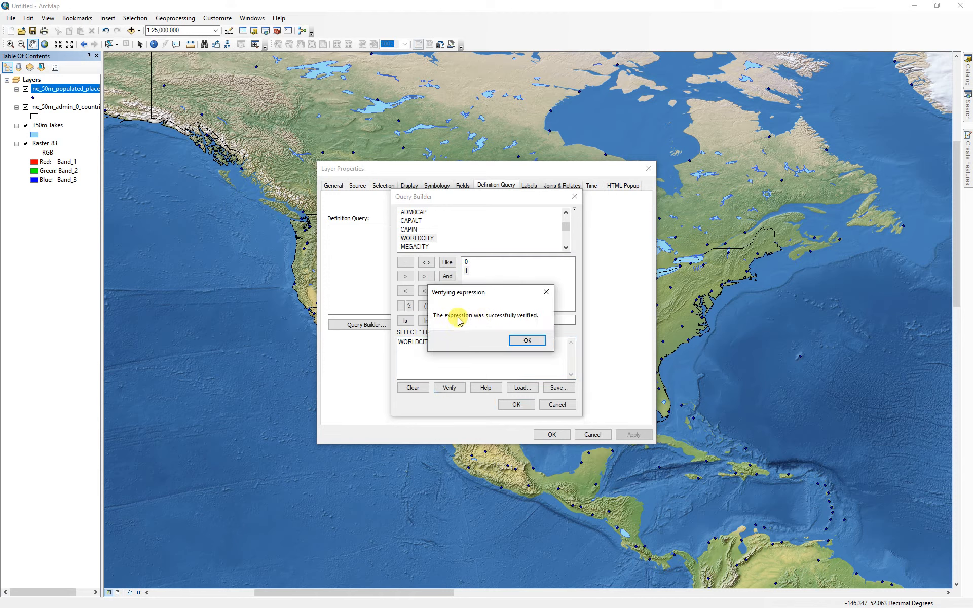
{"action": "left_click", "coordinate": [524, 341]}
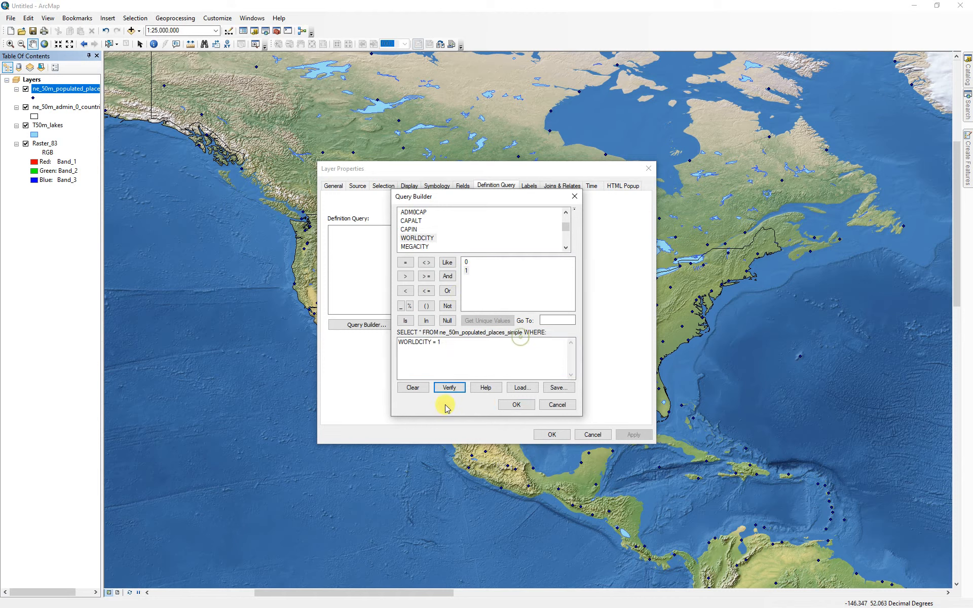
{"action": "left_click", "coordinate": [517, 405]}
{"action": "left_click", "coordinate": [629, 435]}
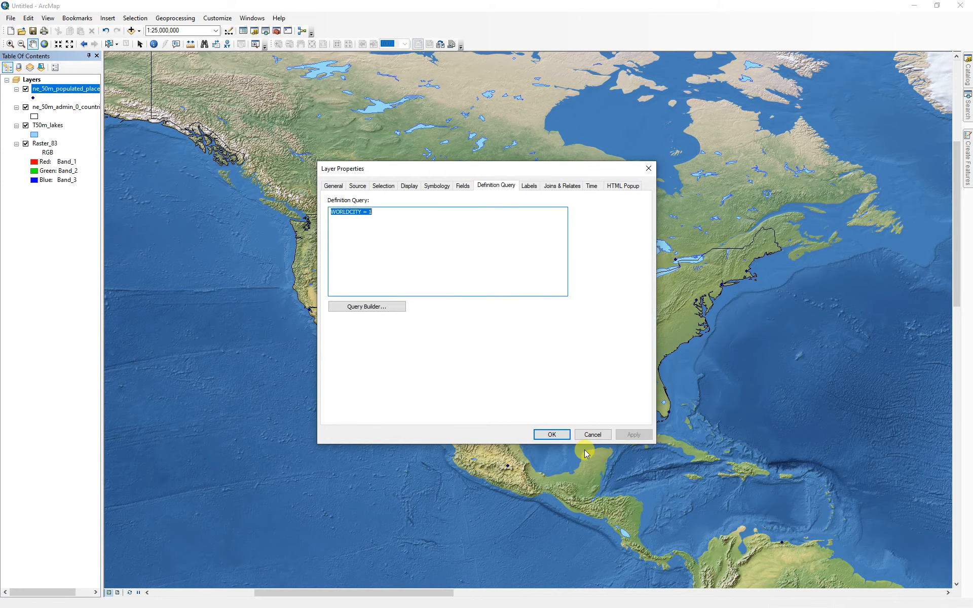
{"action": "left_click", "coordinate": [551, 434]}
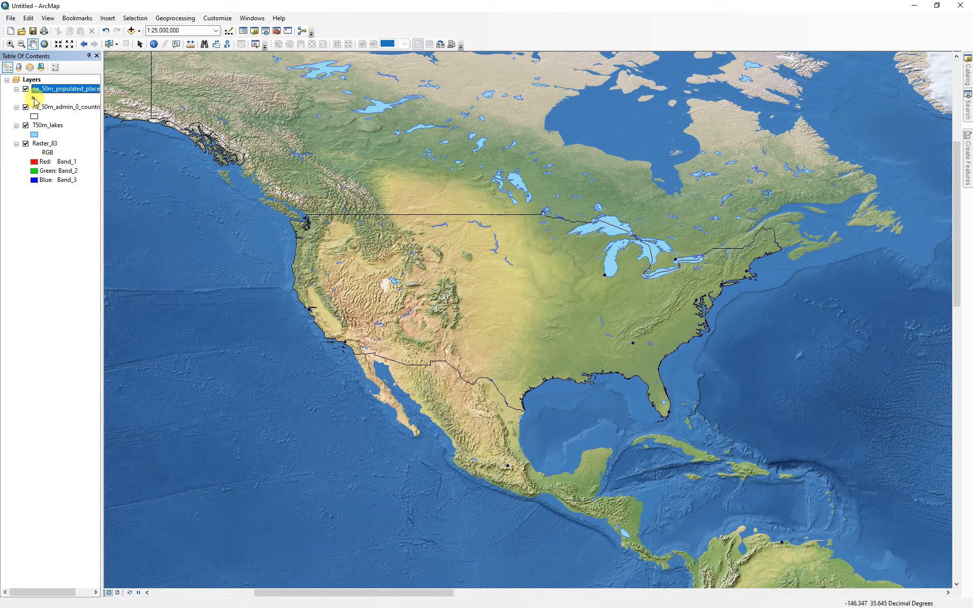
Recolor the populated places point symbol red and reduce its size below 8
{"action": "left_click", "coordinate": [33, 98]}
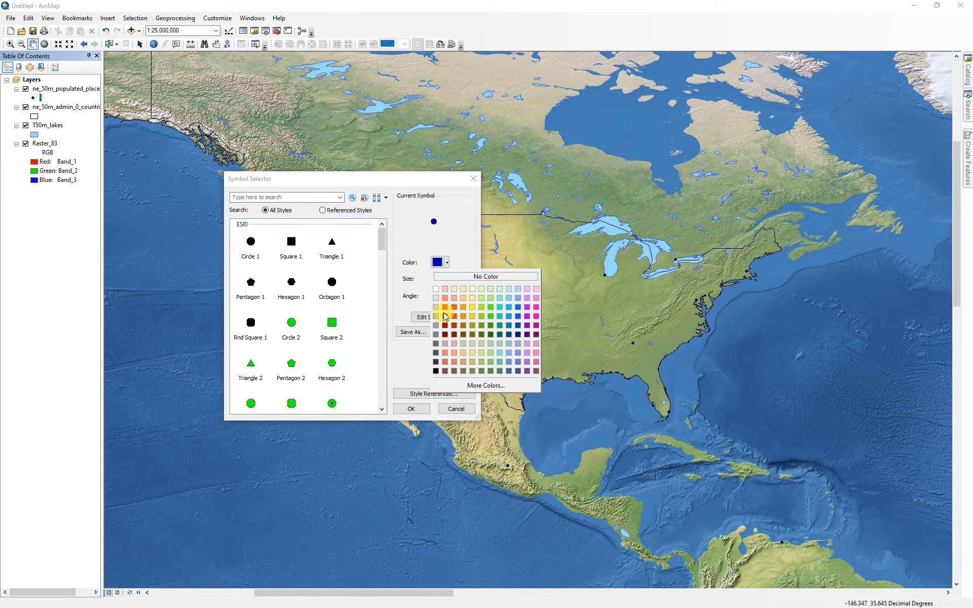
{"action": "left_click", "coordinate": [445, 316]}
{"action": "left_click", "coordinate": [412, 409]}
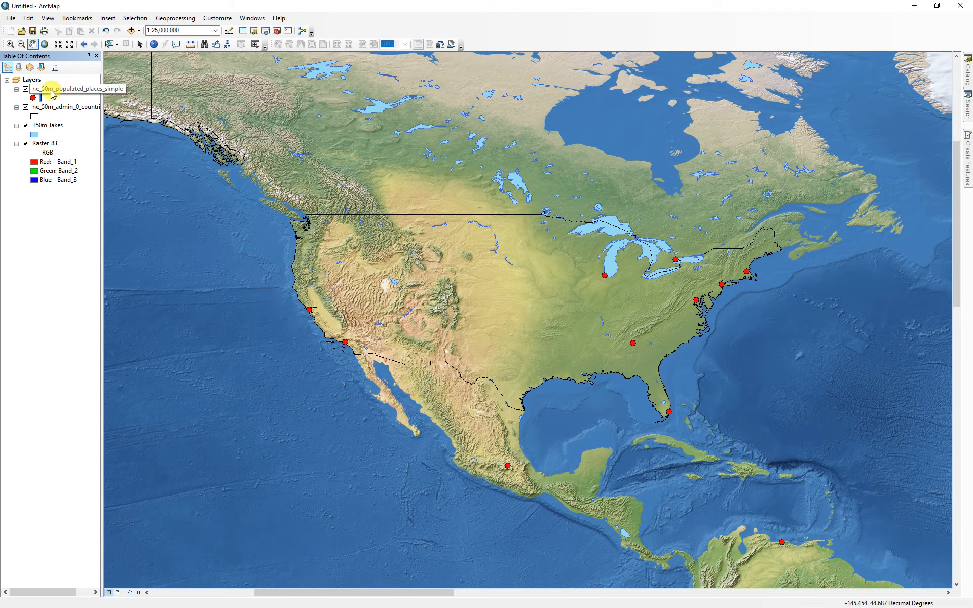
{"action": "left_click", "coordinate": [33, 98]}
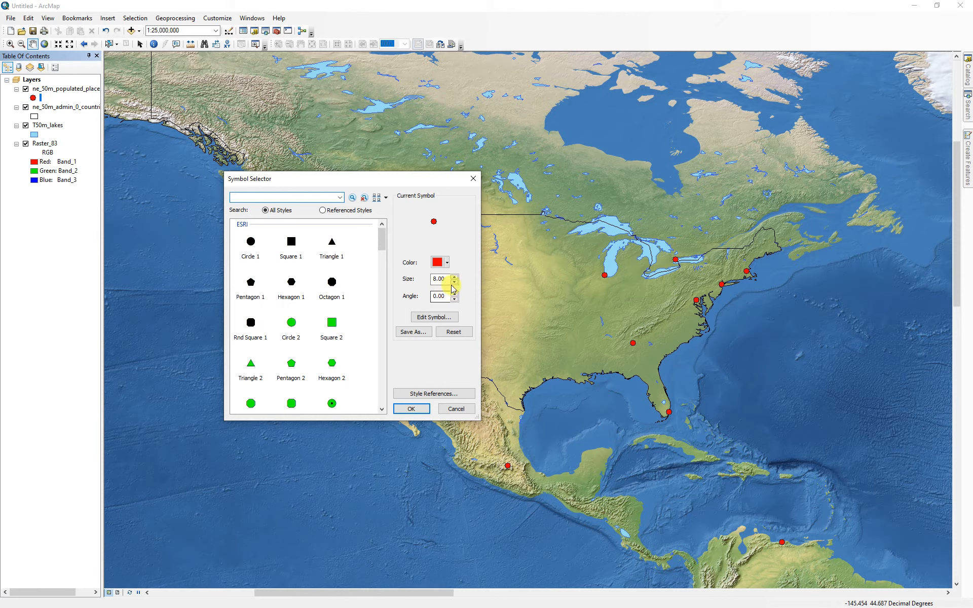
{"action": "left_click", "coordinate": [412, 408]}
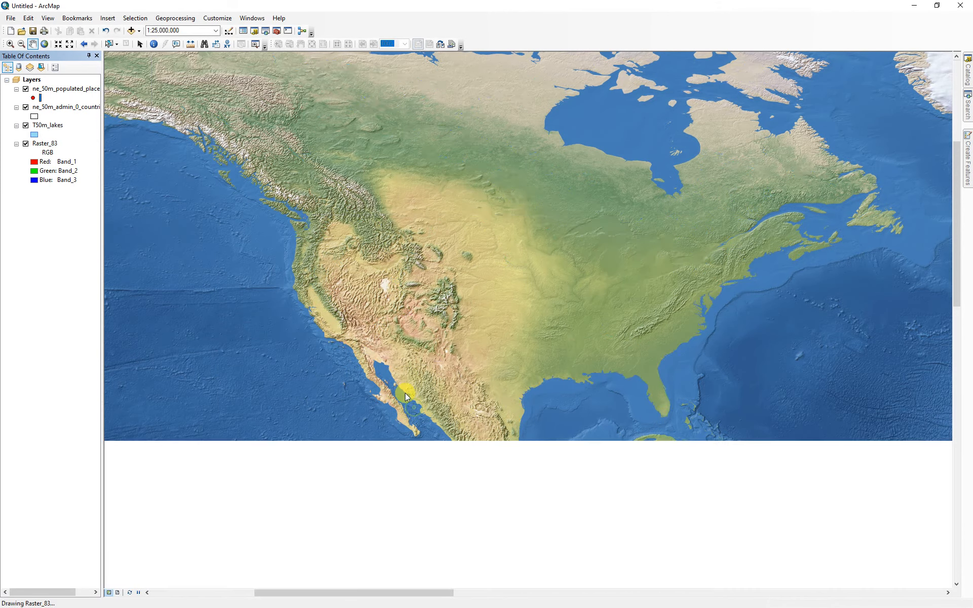
Label the populated places layer's features and set the label font to Times LT Std at size 10
{"action": "right_click", "coordinate": [59, 92]}
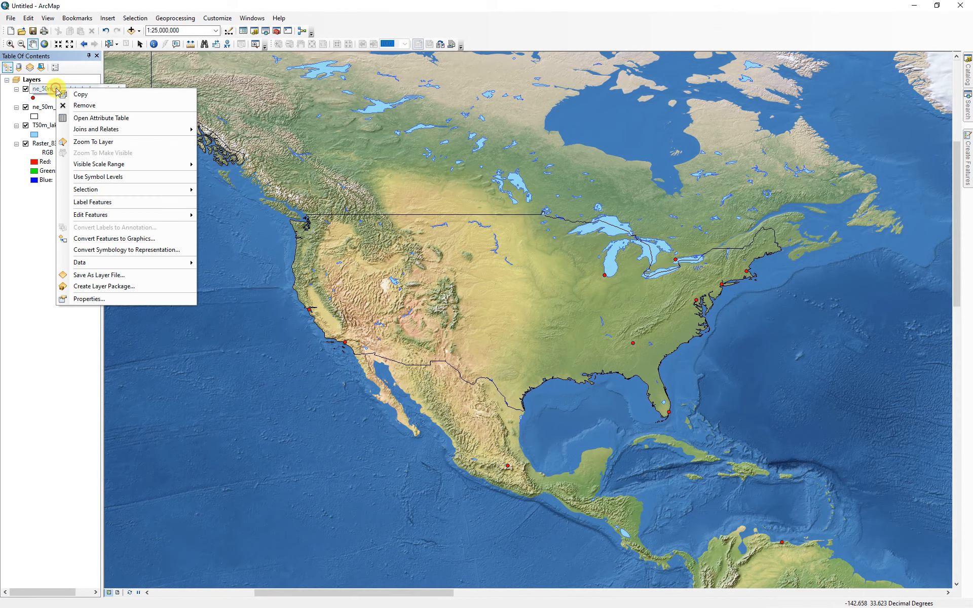
{"action": "left_click", "coordinate": [89, 201]}
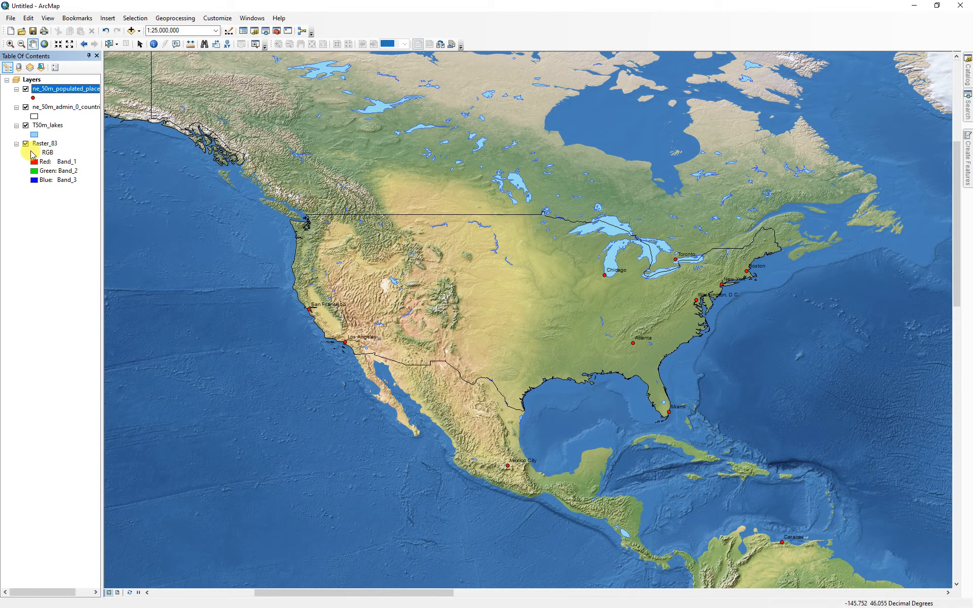
{"action": "double_click", "coordinate": [53, 92]}
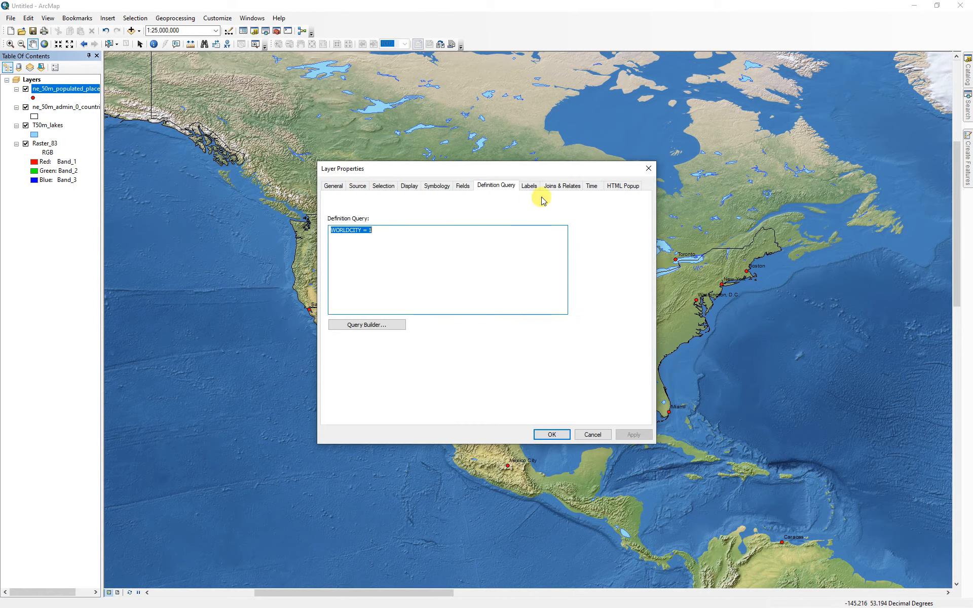
{"action": "left_click", "coordinate": [528, 185]}
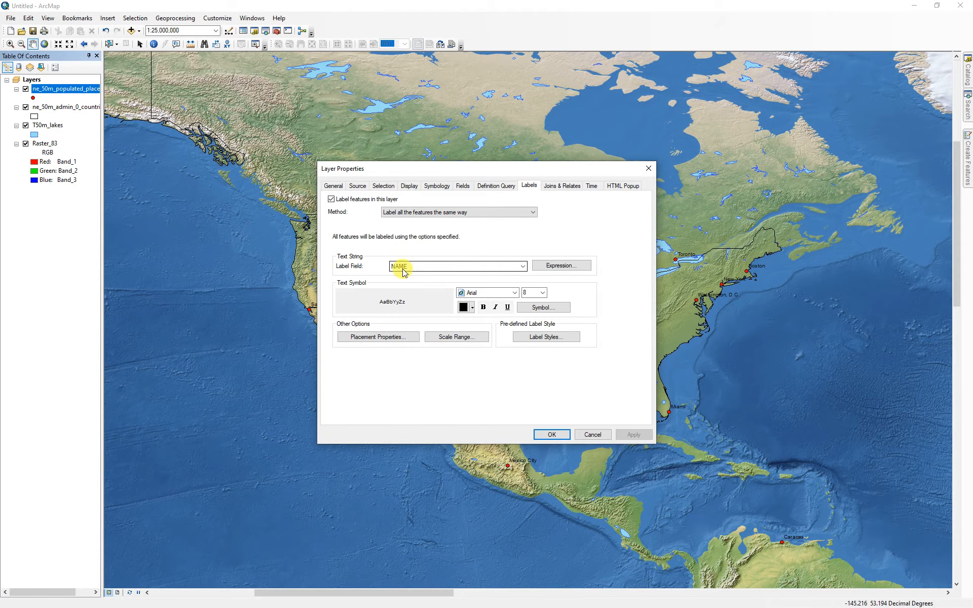
{"action": "left_click", "coordinate": [515, 293]}
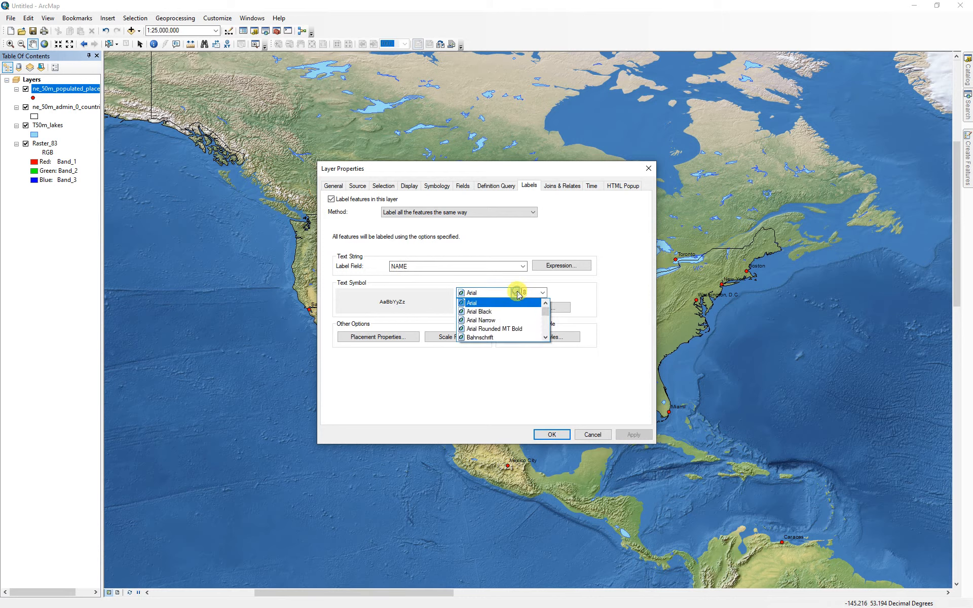
{"action": "scroll", "coordinate": [545, 314], "scroll_direction": "down", "scroll_amount": 5}
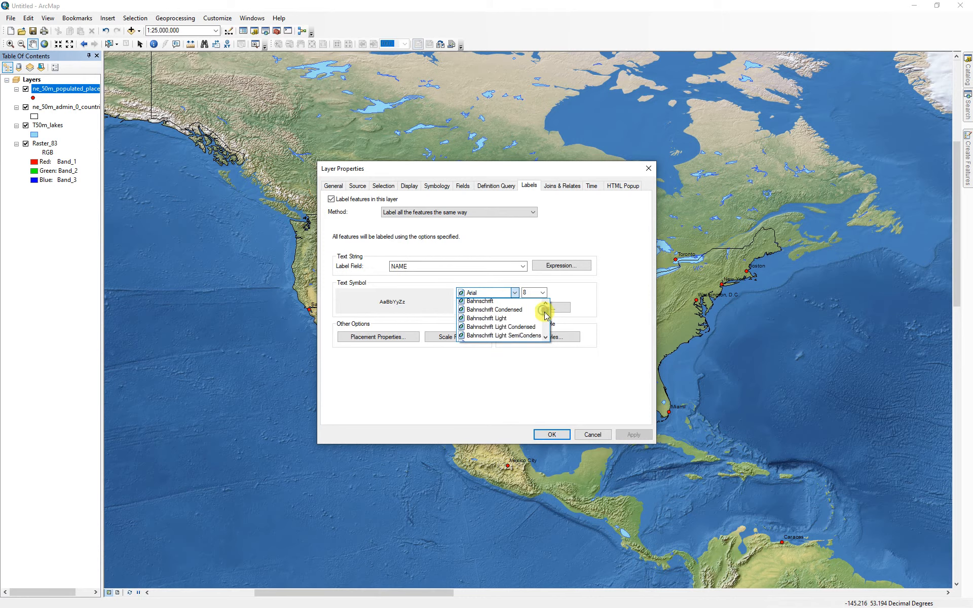
{"action": "left_click", "coordinate": [491, 291]}
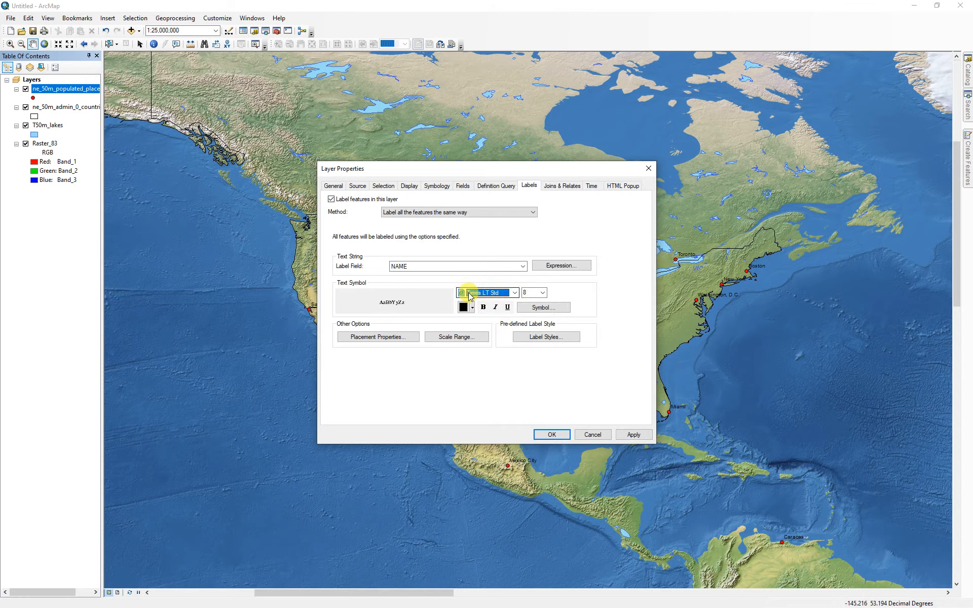
{"action": "left_click", "coordinate": [495, 292]}
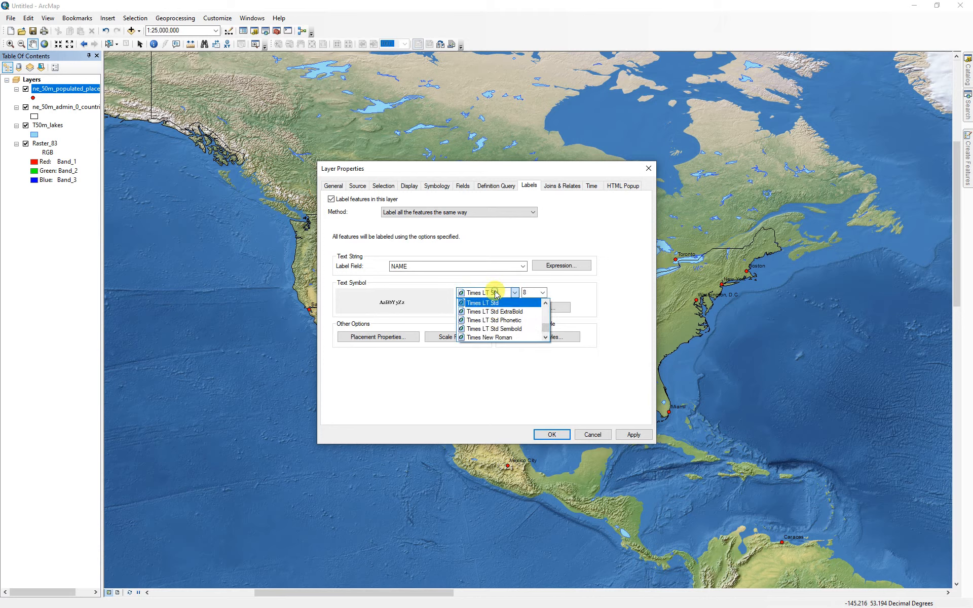
{"action": "left_click", "coordinate": [489, 305]}
{"action": "left_click", "coordinate": [543, 293]}
{"action": "left_click", "coordinate": [530, 315]}
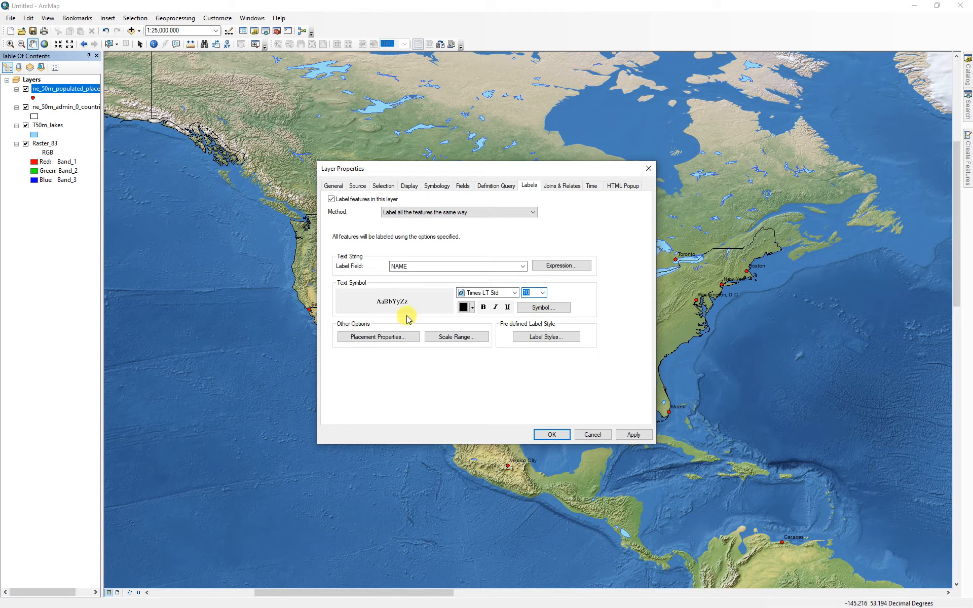
{"action": "left_click", "coordinate": [553, 435]}
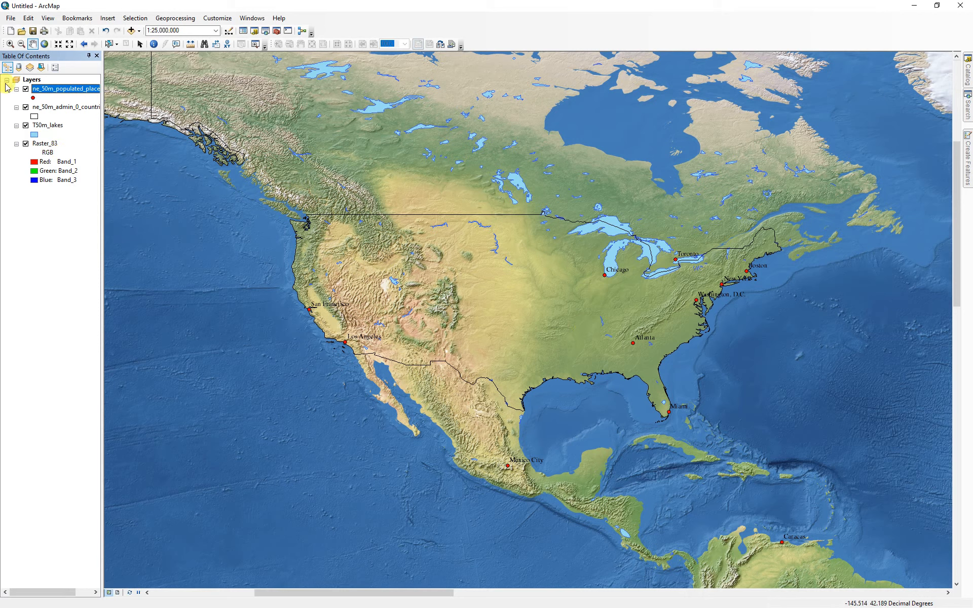
Set the data frame's label engine to Maplex Label Engine
{"action": "double_click", "coordinate": [31, 80]}
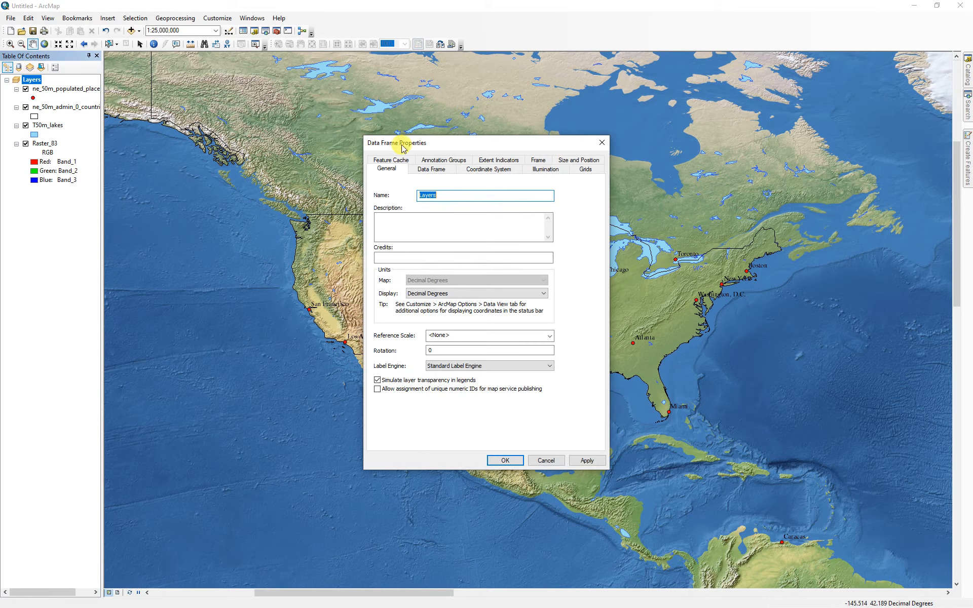
{"action": "left_click", "coordinate": [460, 366]}
{"action": "left_click", "coordinate": [455, 382]}
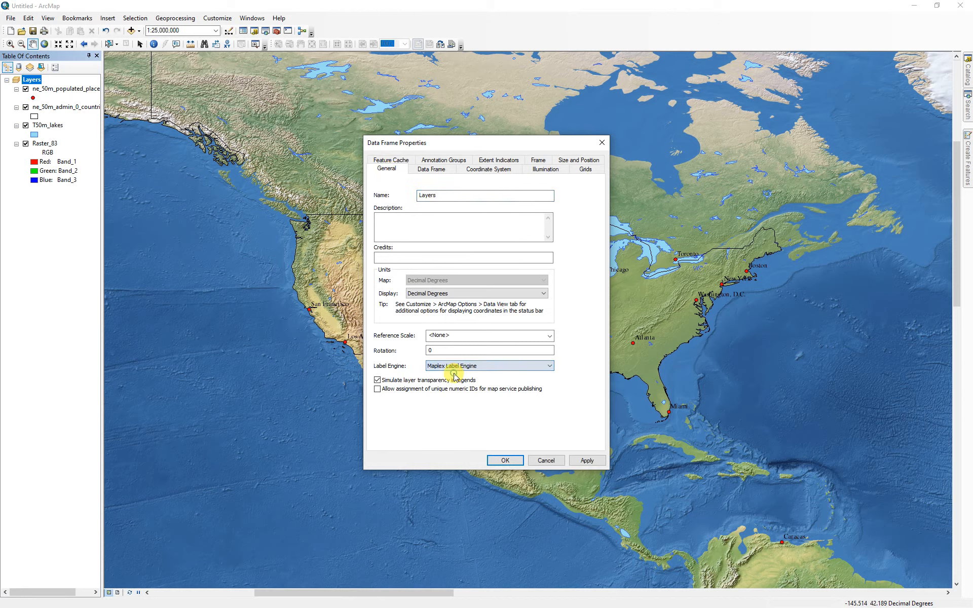
{"action": "left_click", "coordinate": [505, 461]}
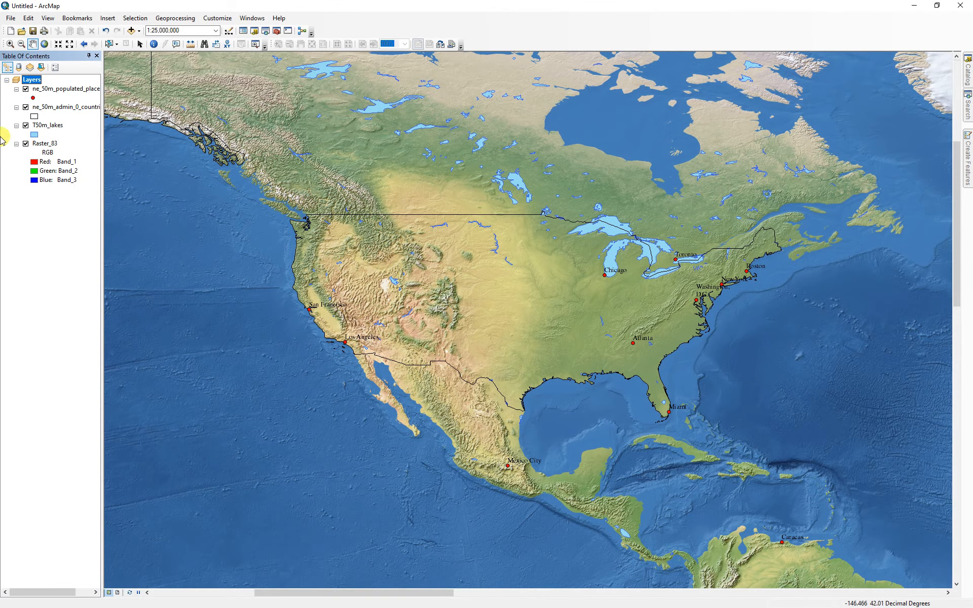
Add a halo mask of size 2 to the populated places labels and apply it to the layer
{"action": "double_click", "coordinate": [46, 91]}
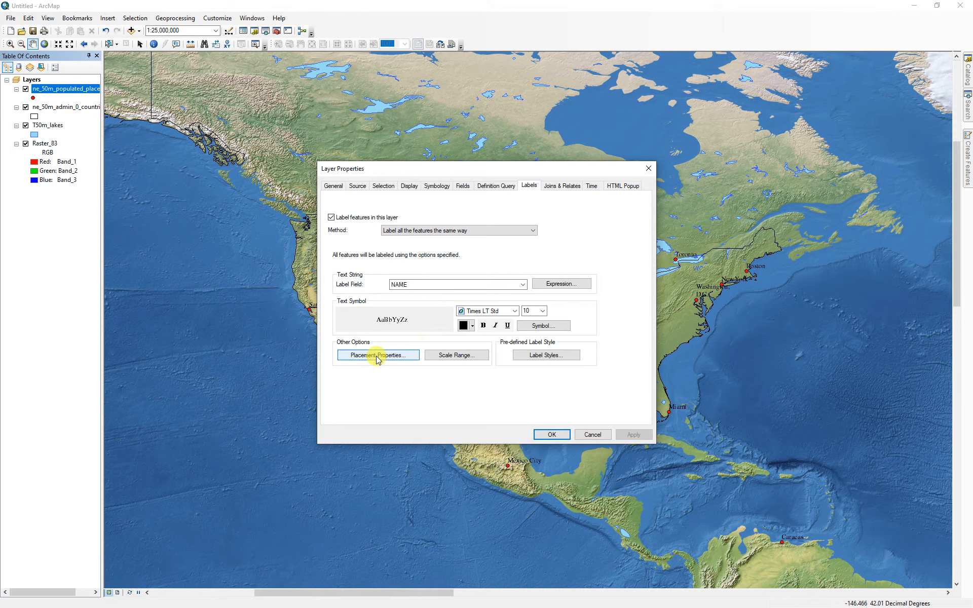
{"action": "left_click", "coordinate": [542, 326]}
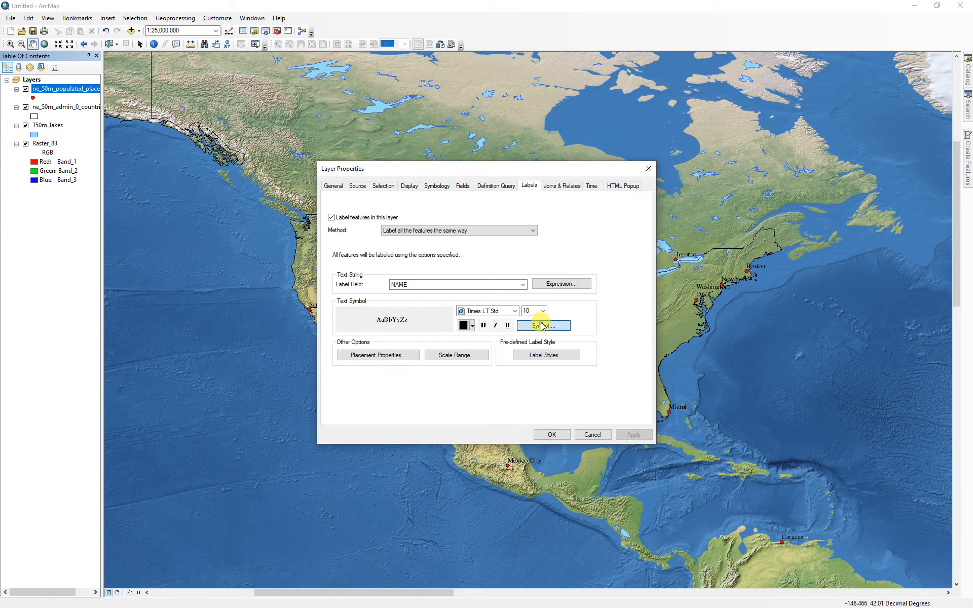
{"action": "left_click", "coordinate": [430, 345]}
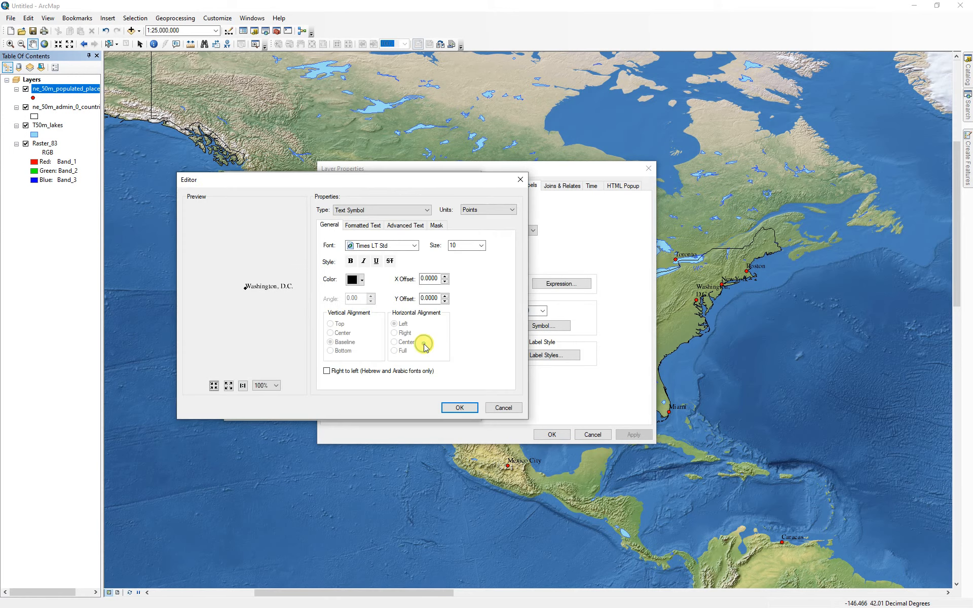
{"action": "left_click", "coordinate": [435, 226]}
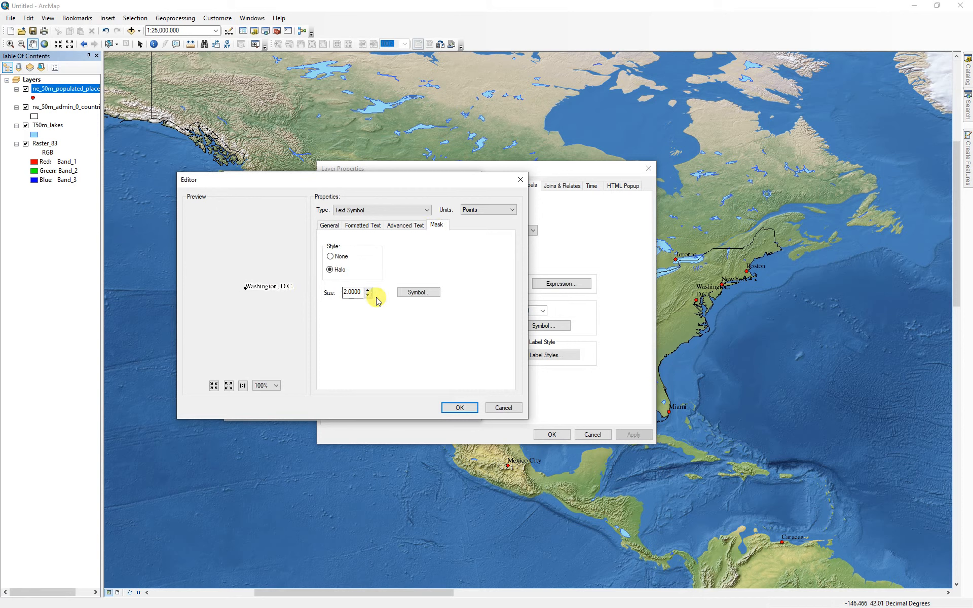
{"action": "left_click", "coordinate": [460, 407]}
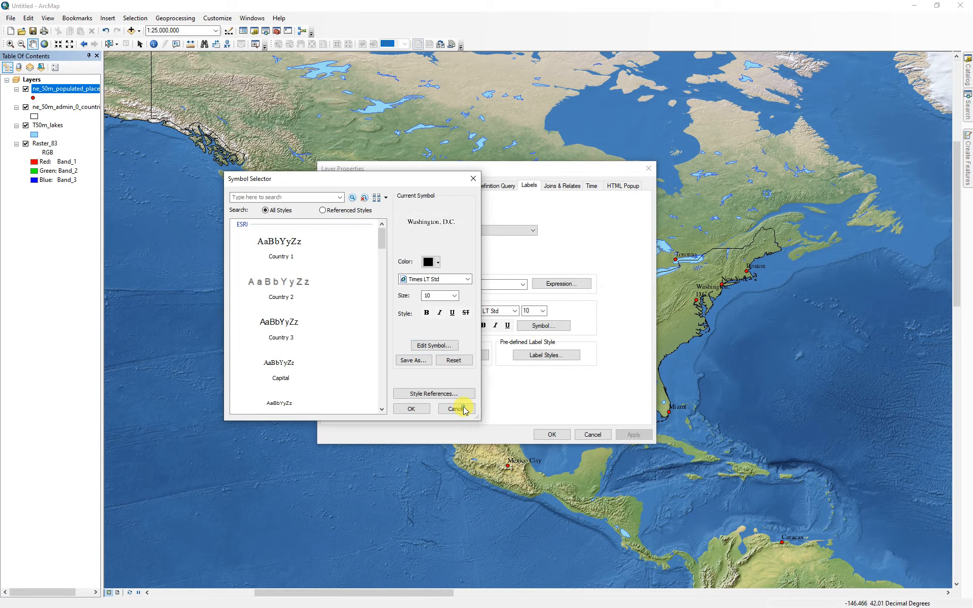
{"action": "left_click", "coordinate": [411, 407]}
{"action": "left_click", "coordinate": [543, 431]}
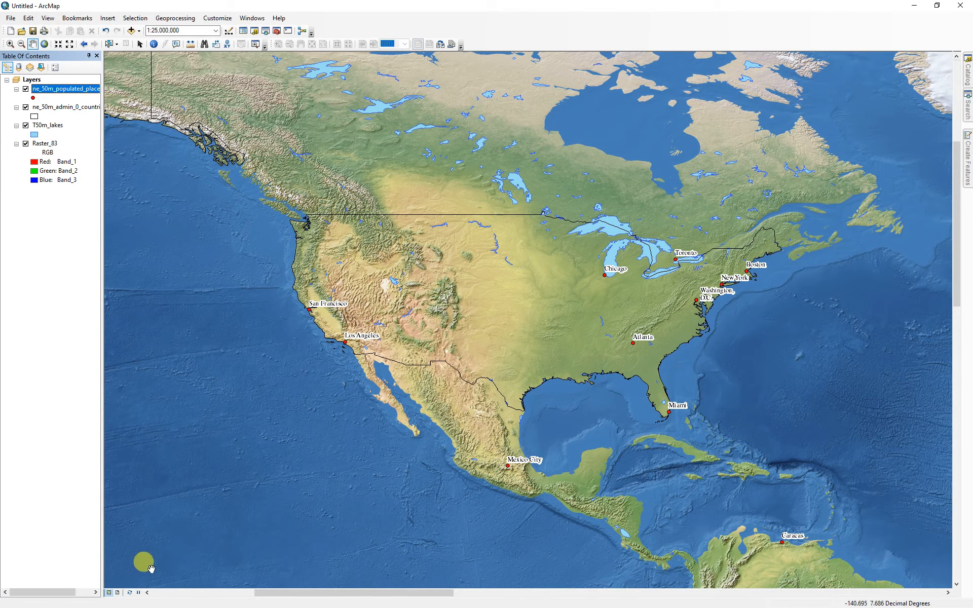
Switch the map to layout view and start saving the document as a new file
{"action": "left_click", "coordinate": [117, 593]}
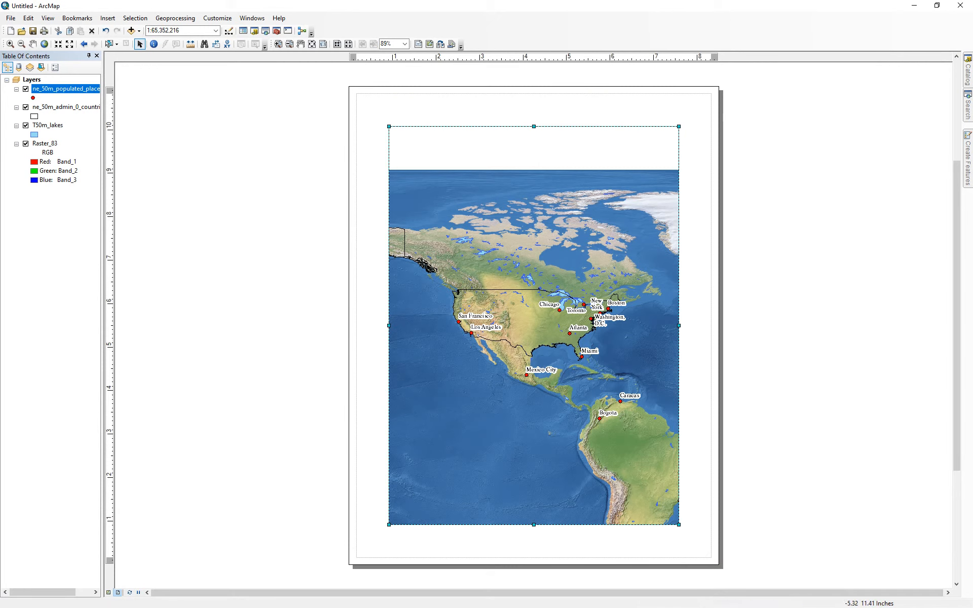
{"action": "left_click", "coordinate": [10, 18]}
{"action": "left_click", "coordinate": [31, 64]}
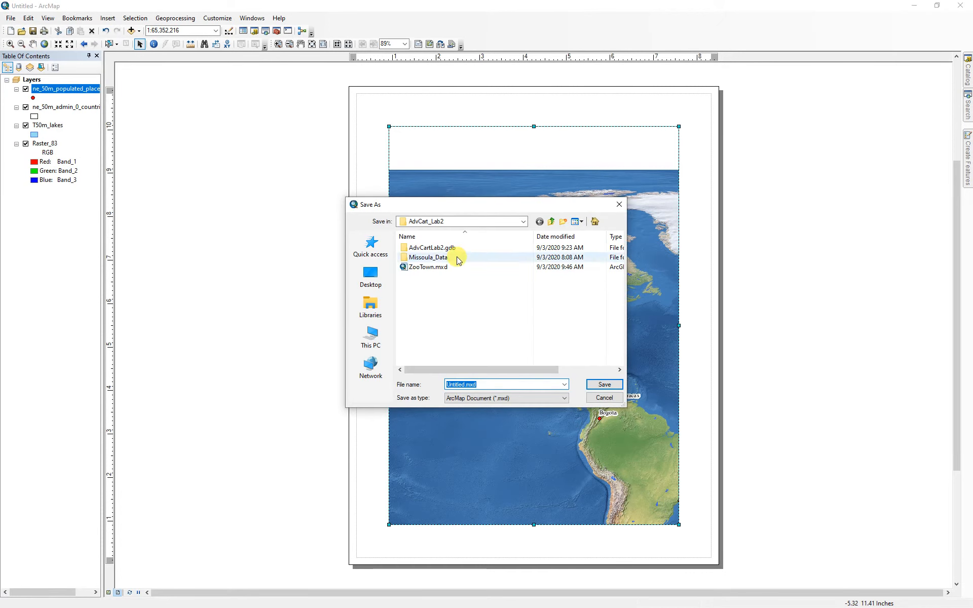
{"action": "left_click", "coordinate": [553, 223]}
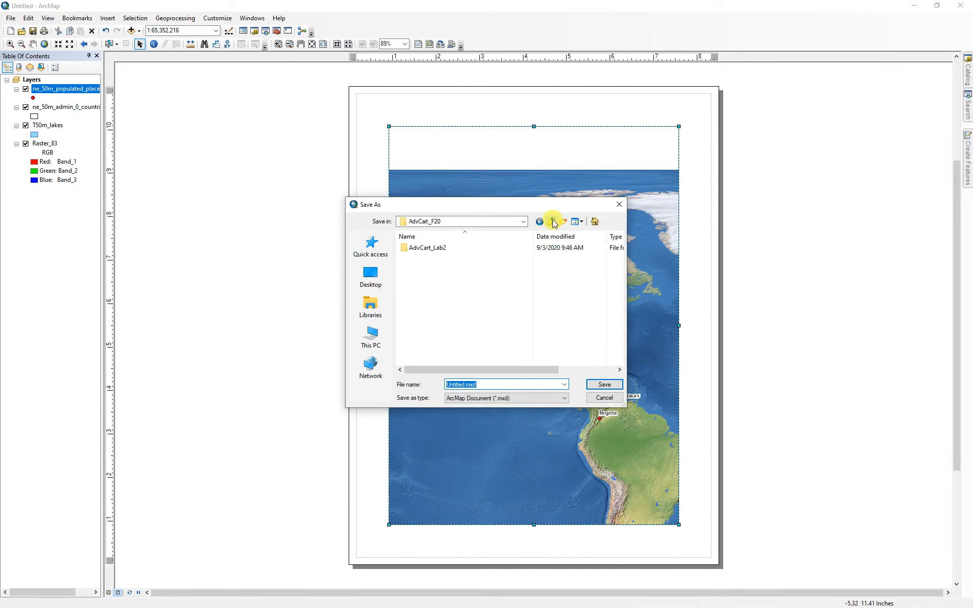
{"action": "left_click", "coordinate": [554, 222]}
{"action": "left_click", "coordinate": [554, 223]}
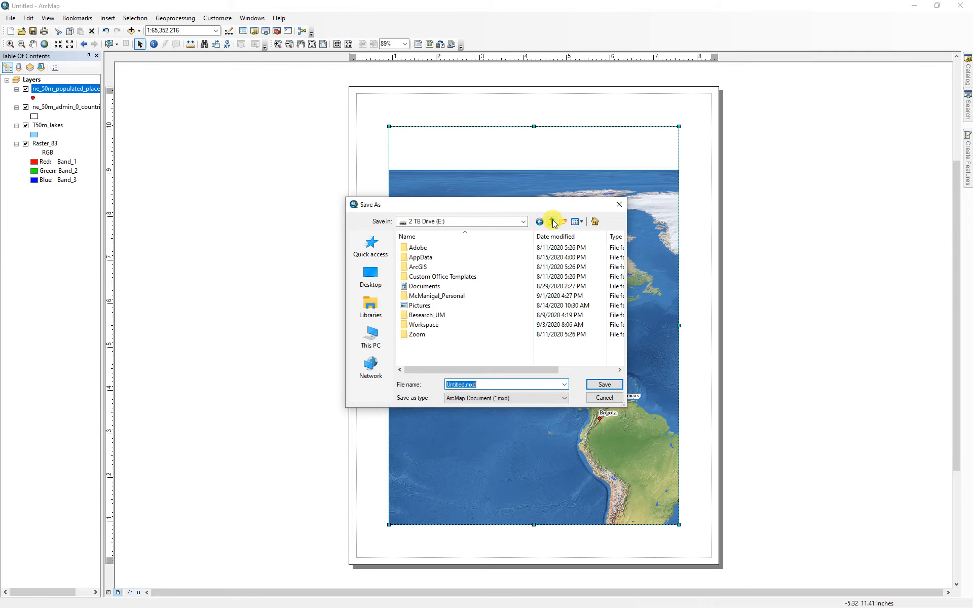
{"action": "double_click", "coordinate": [418, 324]}
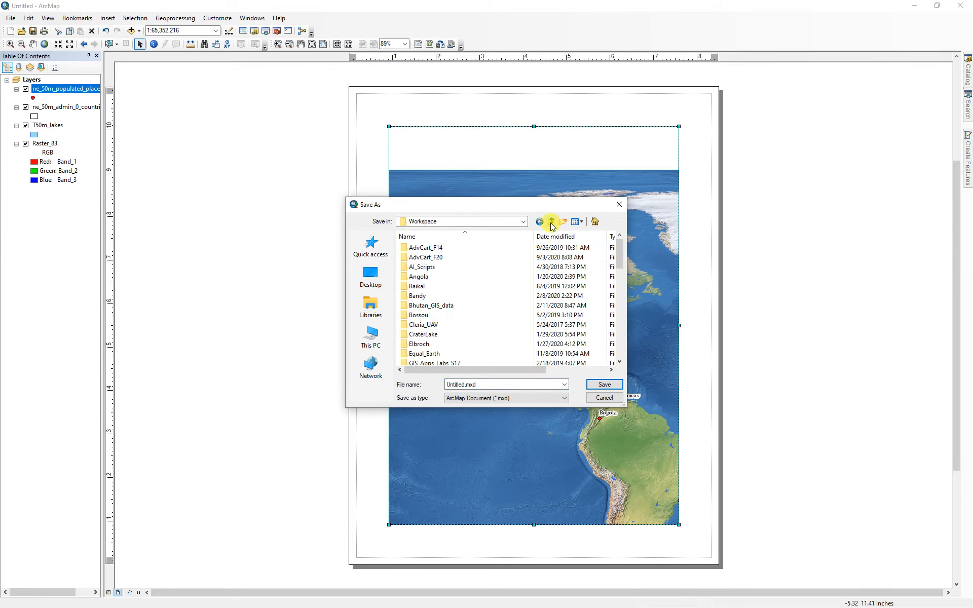
Choose the IntroGIS_Lab2 folder, inside Labs under Intro_GIS in Documents, as the save location
{"action": "left_click", "coordinate": [371, 337]}
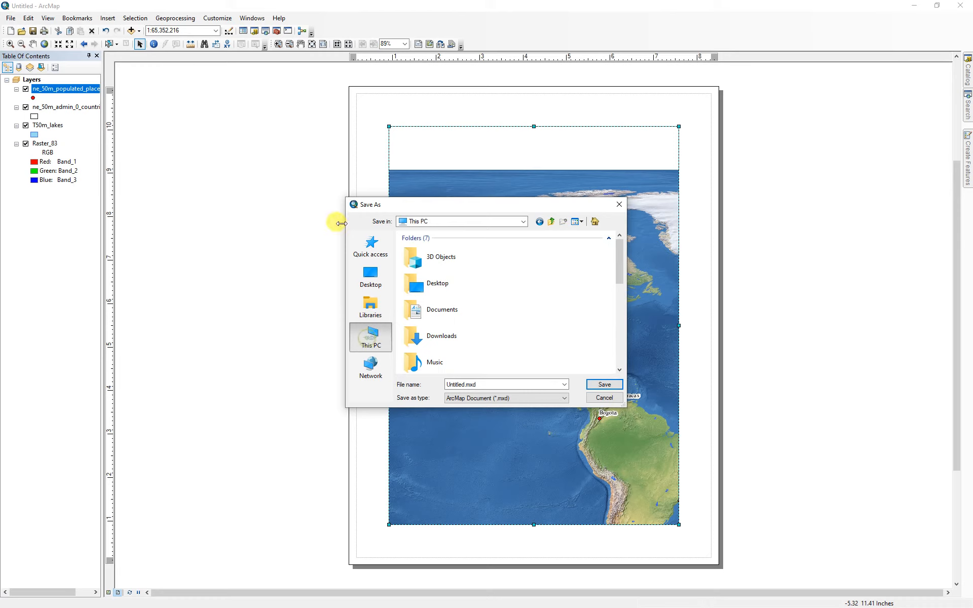
{"action": "left_click", "coordinate": [438, 311]}
{"action": "double_click", "coordinate": [438, 312]}
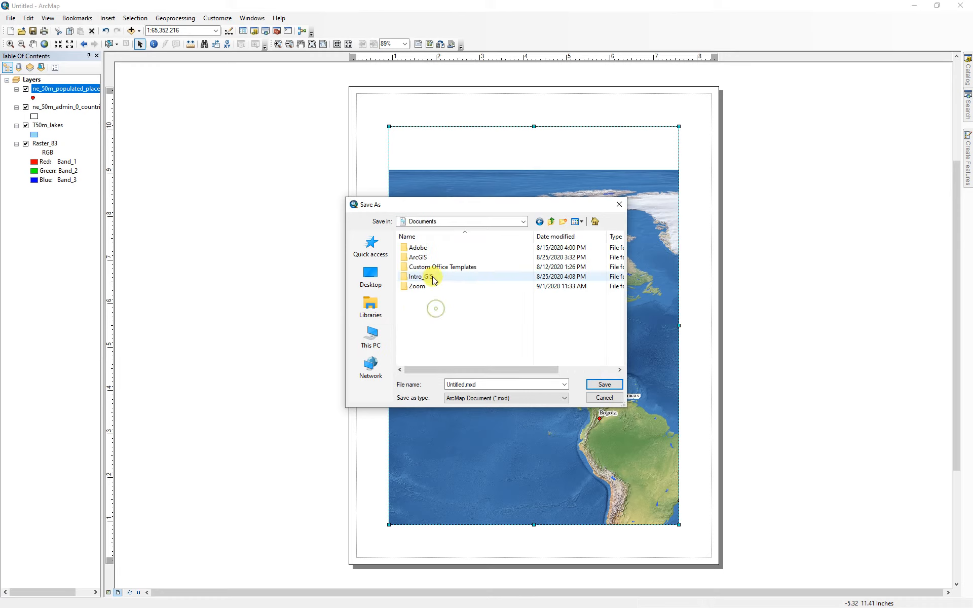
{"action": "double_click", "coordinate": [413, 277]}
{"action": "double_click", "coordinate": [416, 248]}
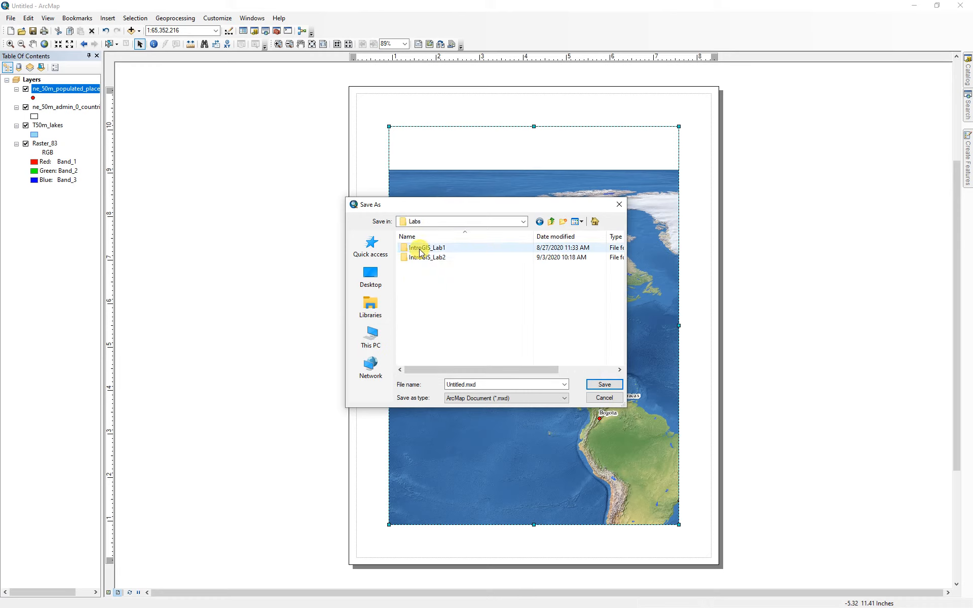
{"action": "double_click", "coordinate": [428, 257]}
Name the map document with the author's surname followed by _Lab2 and save it as an ArcMap document
{"action": "double_click", "coordinate": [448, 385]}
{"action": "type", "text": "McMano"}
{"action": "key", "text": "BackSpace"}
{"action": "type", "text": "igal_Lab2"}
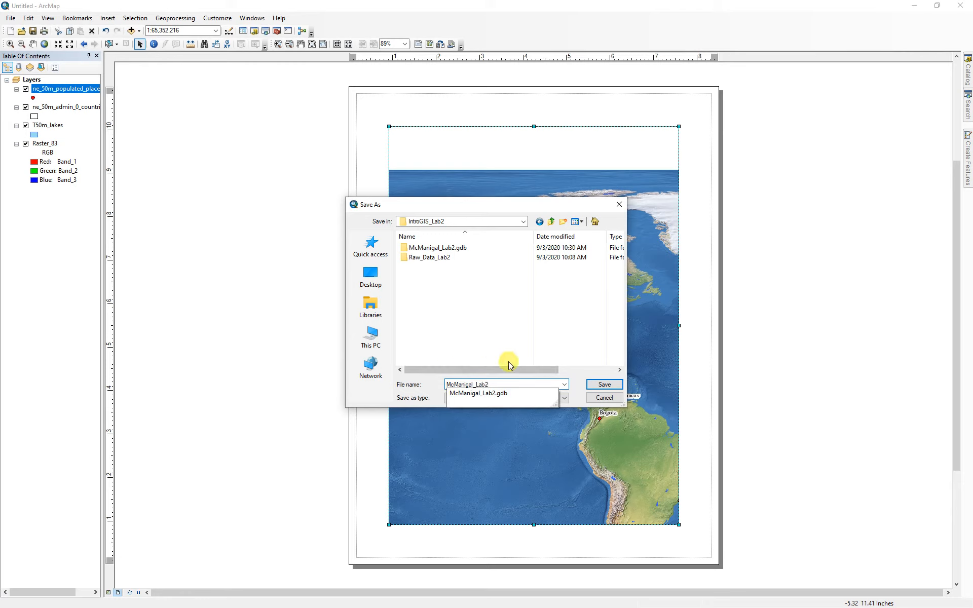
{"action": "left_click", "coordinate": [590, 385]}
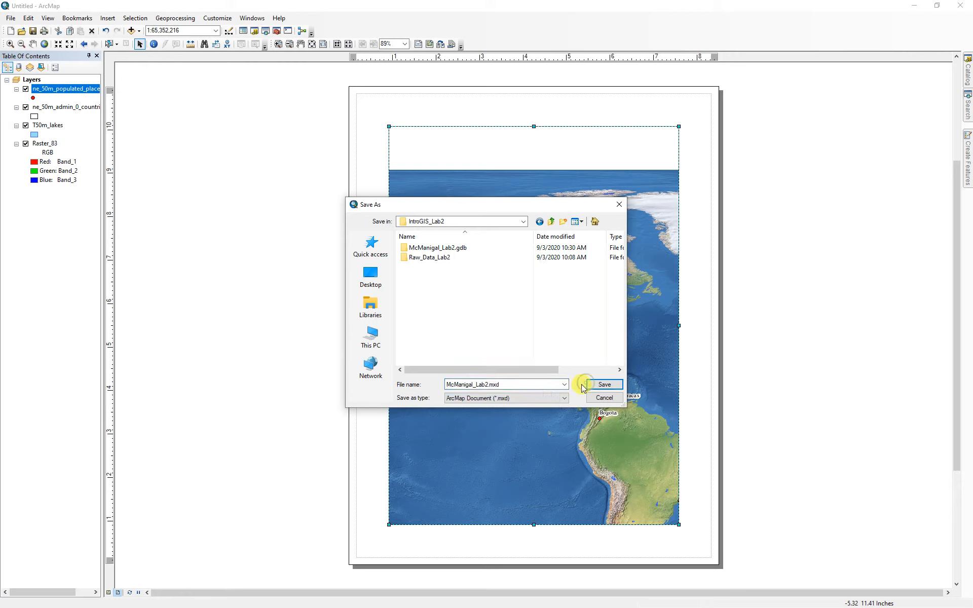
{"action": "left_click", "coordinate": [604, 385]}
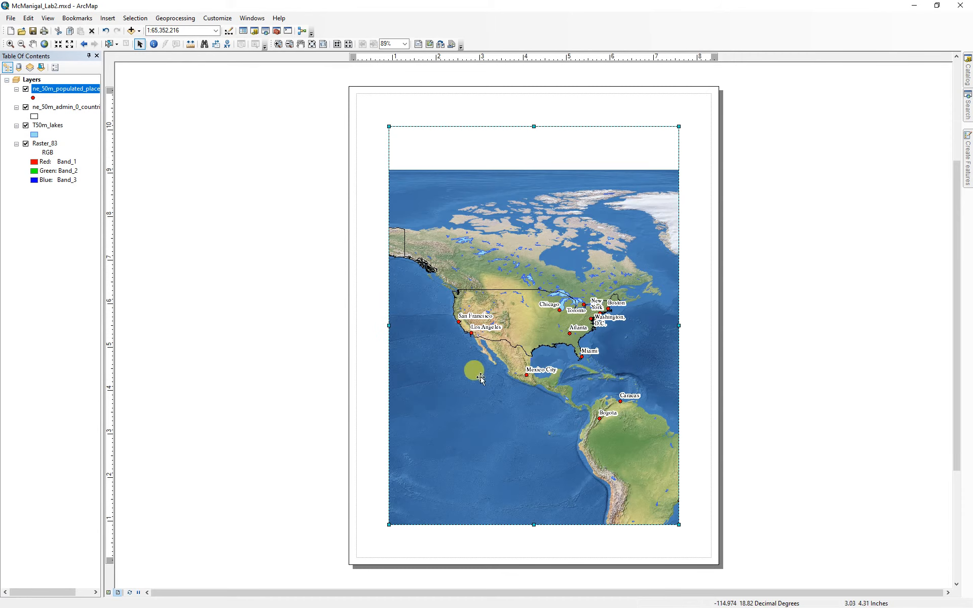
Change the page setup's paper orientation to landscape
{"action": "left_click", "coordinate": [10, 19]}
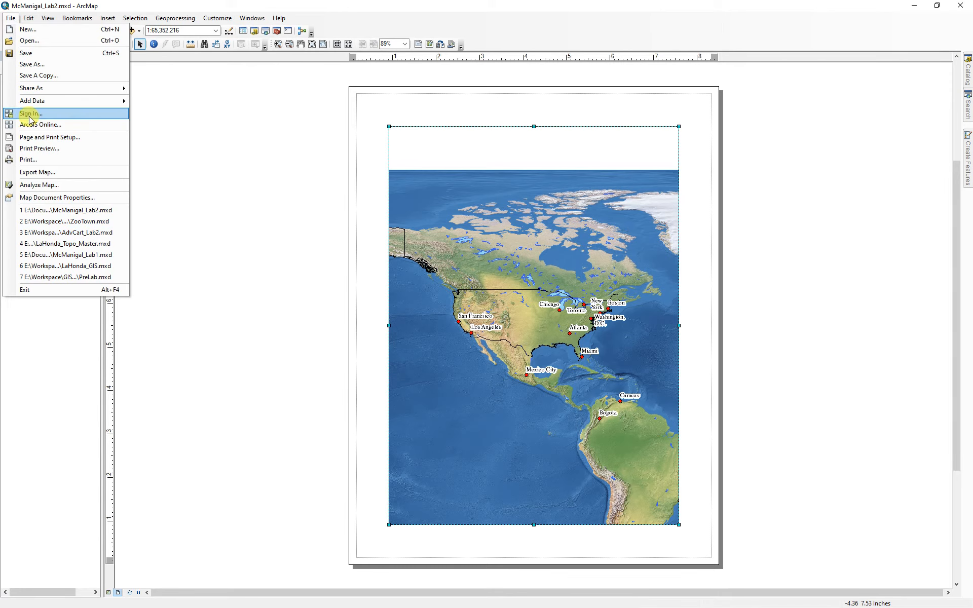
{"action": "left_click", "coordinate": [40, 137]}
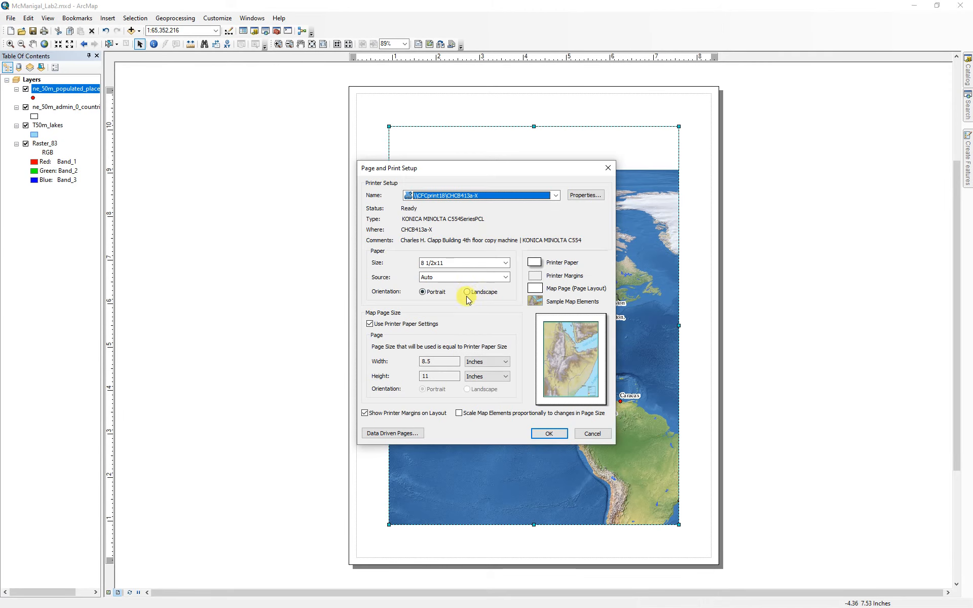
{"action": "left_click", "coordinate": [467, 292]}
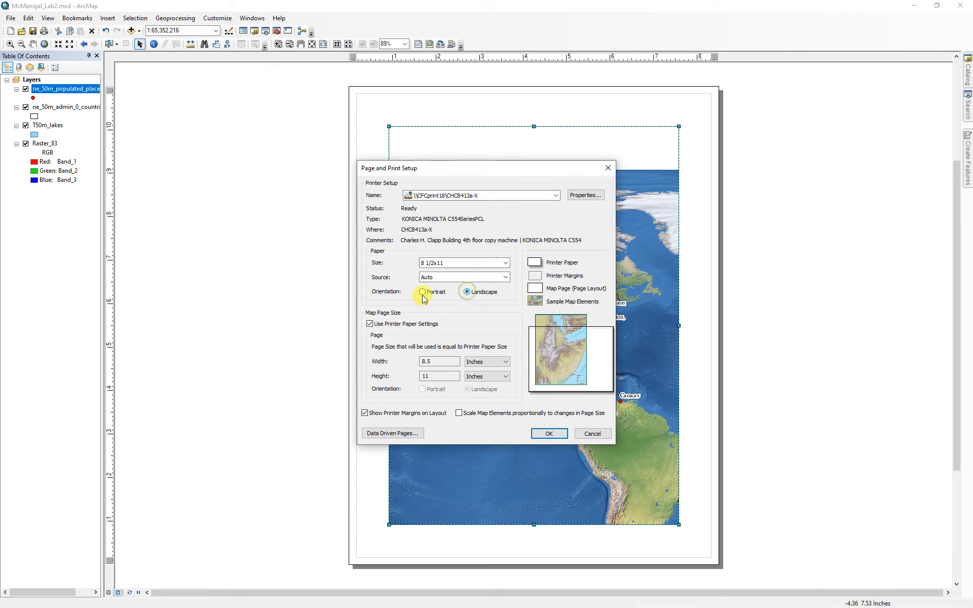
{"action": "left_click", "coordinate": [551, 435]}
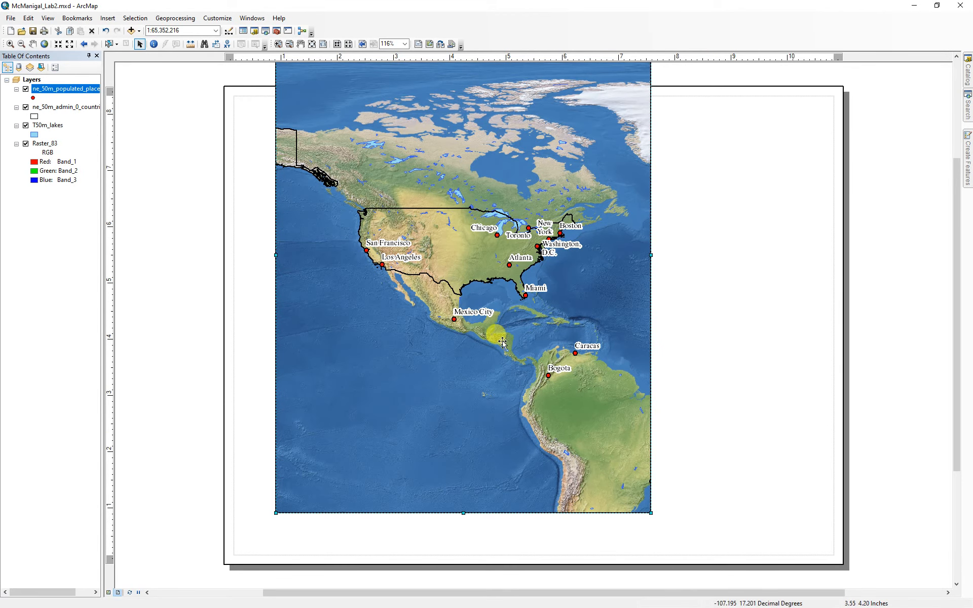
Hide the layout rulers and switch them back on
{"action": "right_click", "coordinate": [871, 59]}
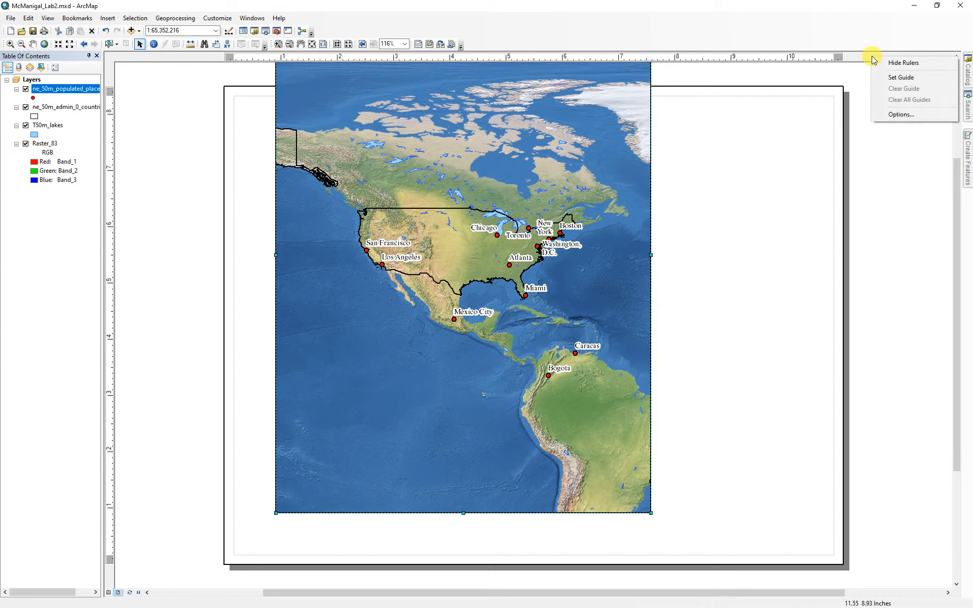
{"action": "left_click", "coordinate": [882, 62]}
{"action": "right_click", "coordinate": [861, 61]}
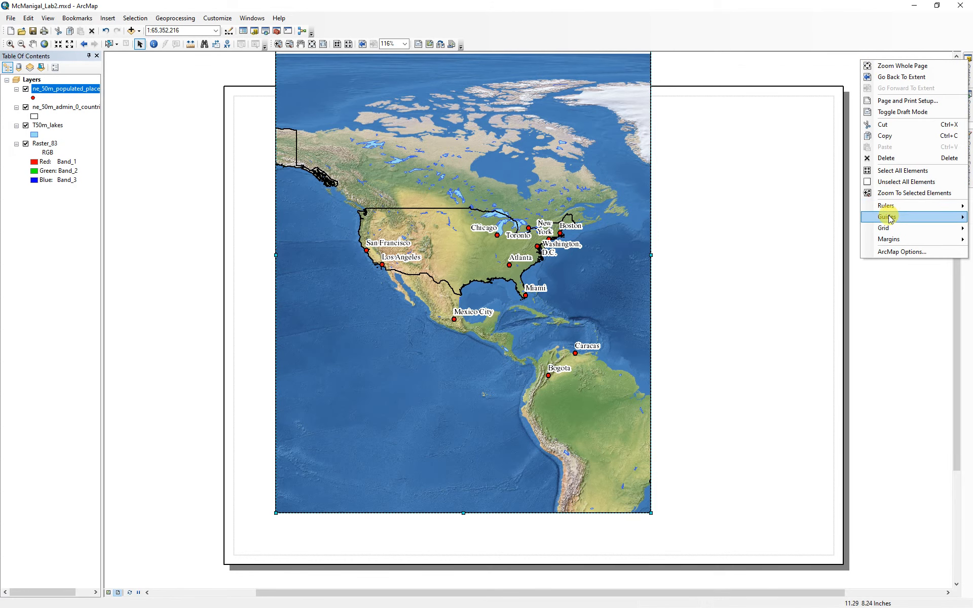
{"action": "mouse_move", "coordinate": [887, 207]}
{"action": "left_click", "coordinate": [814, 207]}
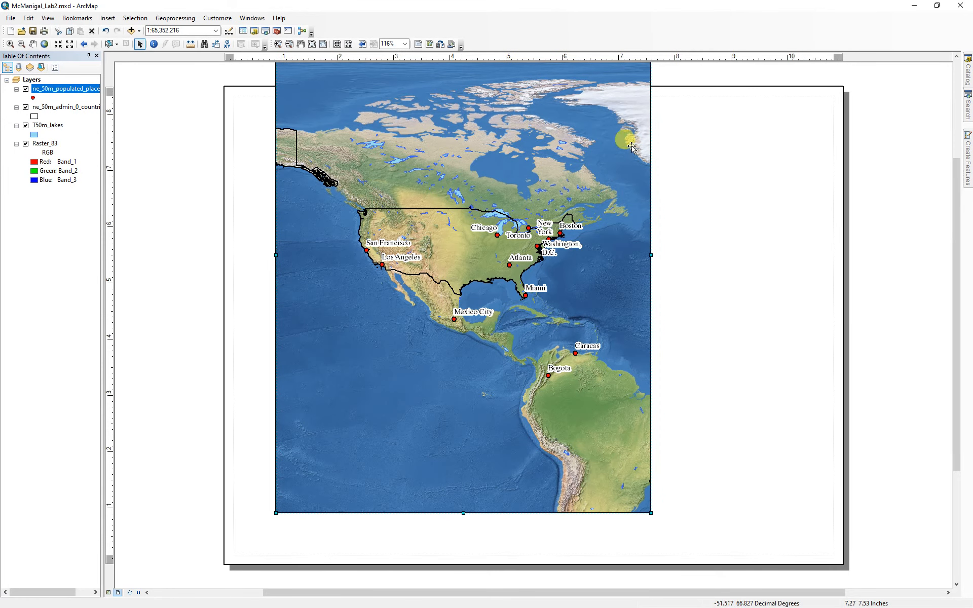
Add vertical layout guides at 1 and 10 inches and horizontal guides at about 7.5 and 1 inches
{"action": "left_click", "coordinate": [787, 58]}
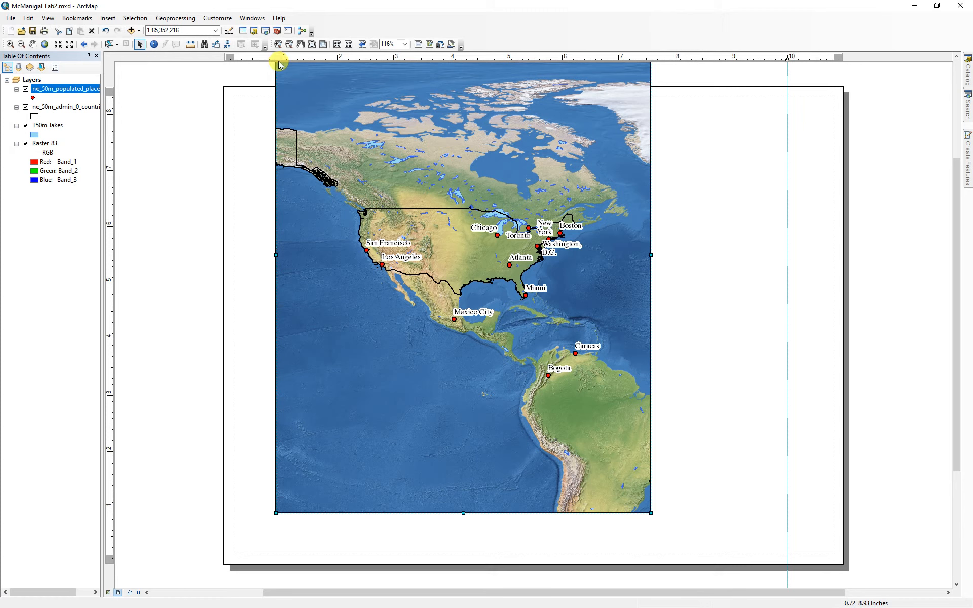
{"action": "left_click", "coordinate": [113, 144]}
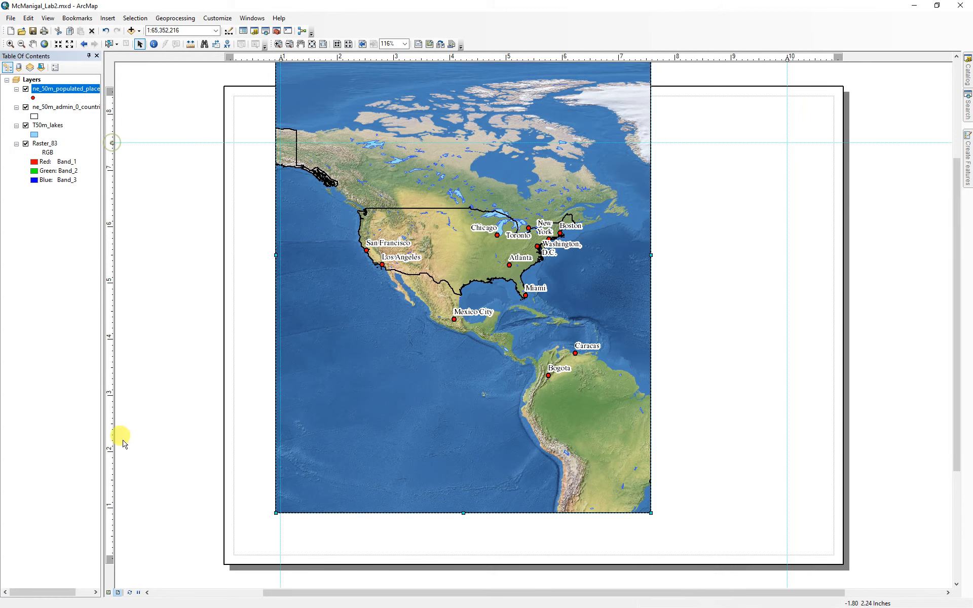
{"action": "left_click", "coordinate": [112, 509]}
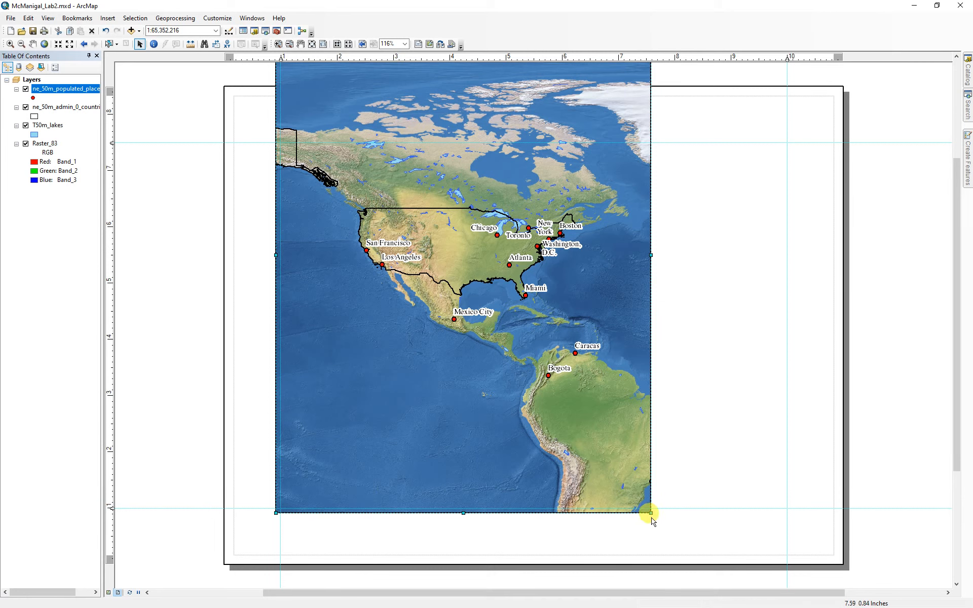
Resize the data frame so its edges align with the four layout guides
{"action": "left_click_drag", "start_coordinate": [651, 513], "coordinate": [787, 508]}
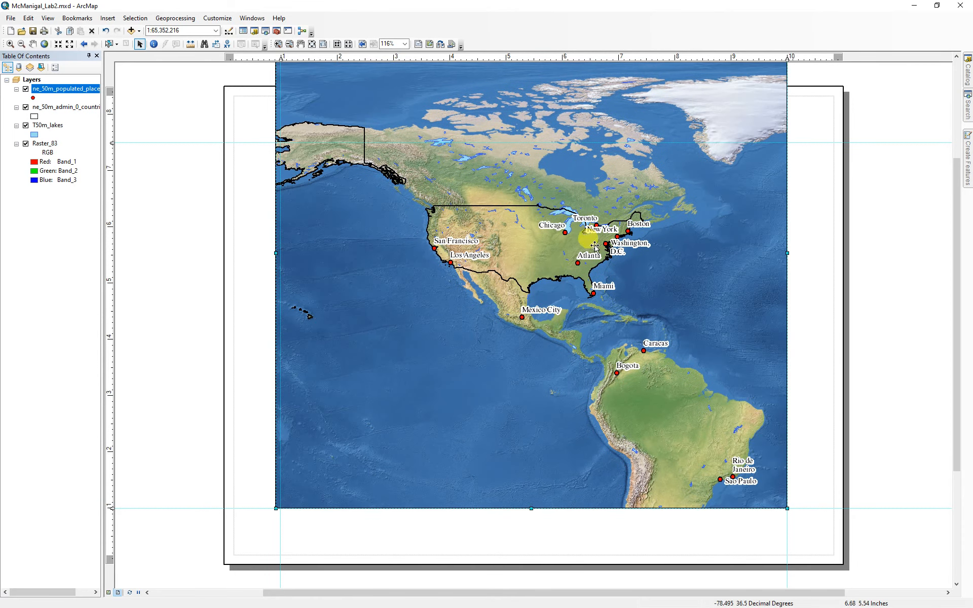
{"action": "scroll", "coordinate": [827, 332], "scroll_direction": "up", "scroll_amount": 1}
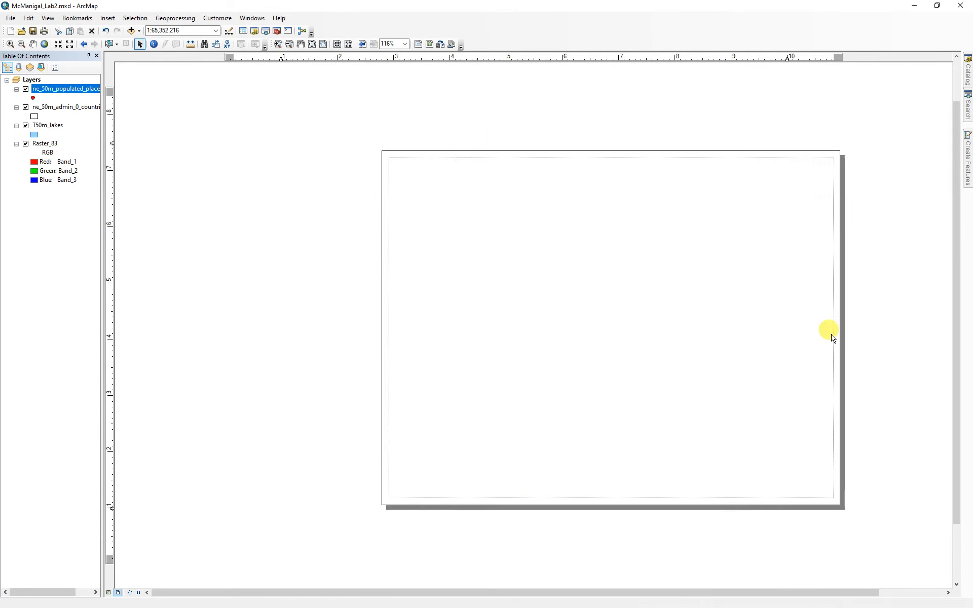
{"action": "left_click_drag", "start_coordinate": [420, 84], "coordinate": [425, 193]}
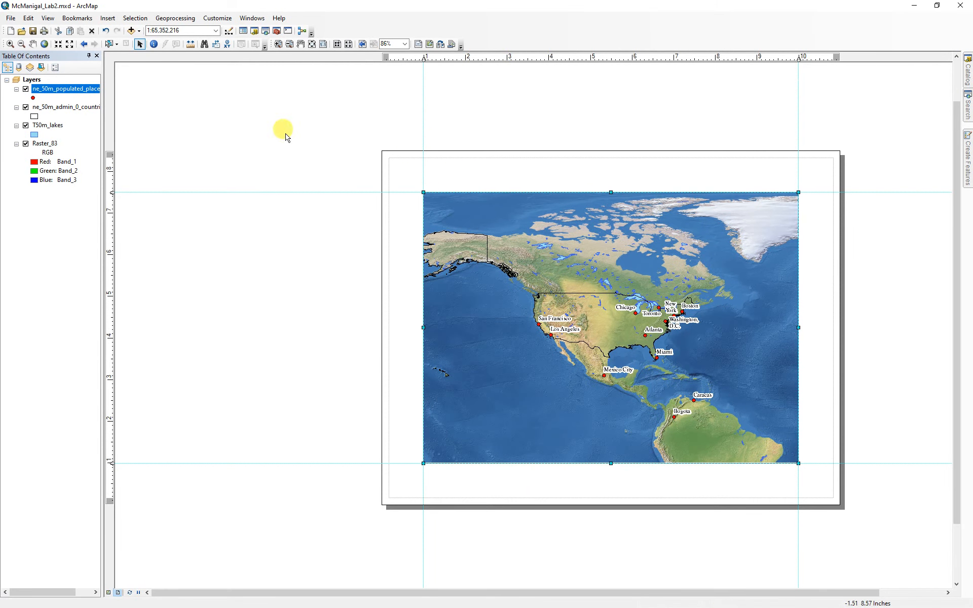
Set the map scale to 1:30,000,000 and shift the map slightly north within the data frame
{"action": "left_click", "coordinate": [59, 45]}
{"action": "left_click", "coordinate": [59, 45]}
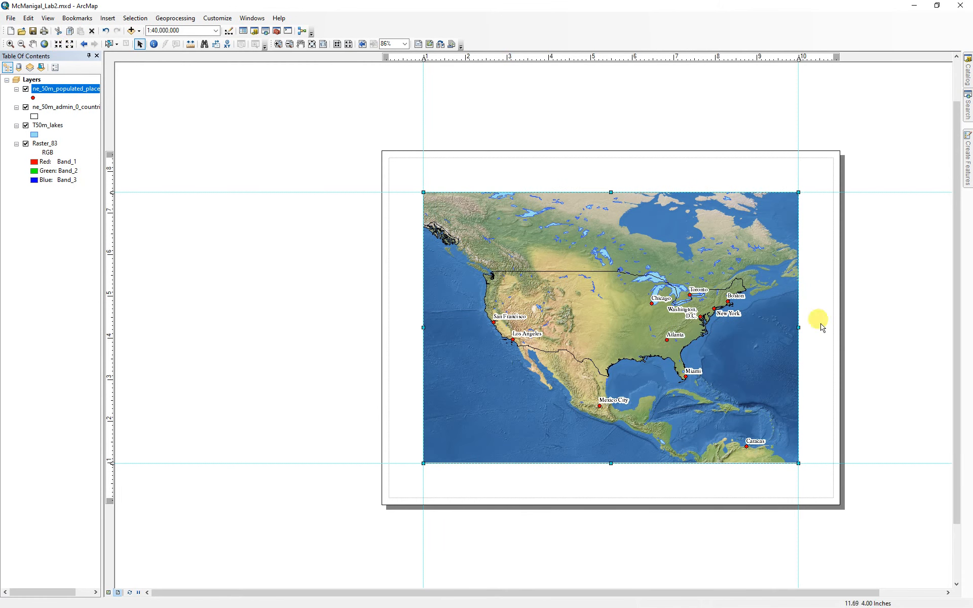
{"action": "left_click", "coordinate": [154, 30]}
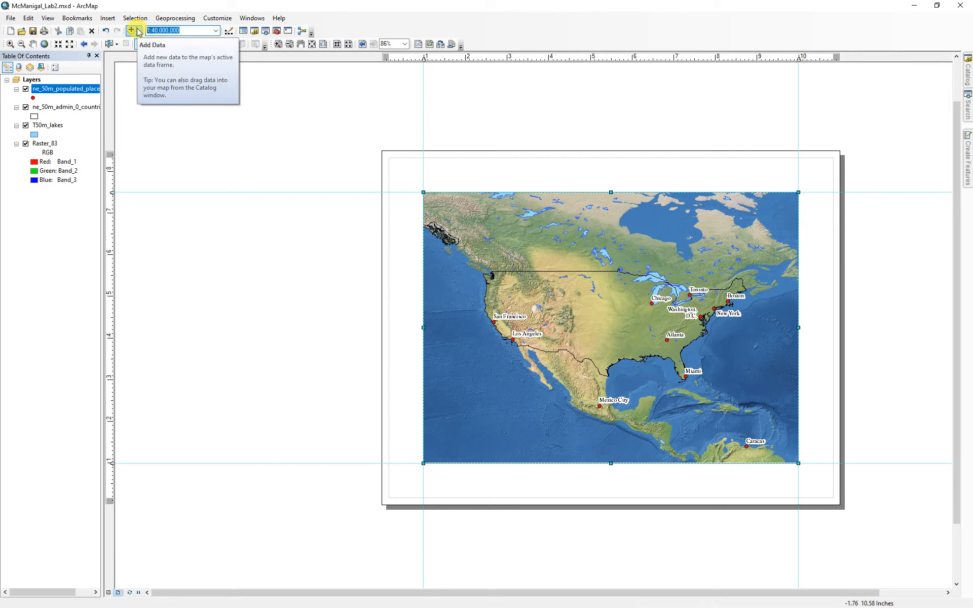
{"action": "type", "text": "30,"}
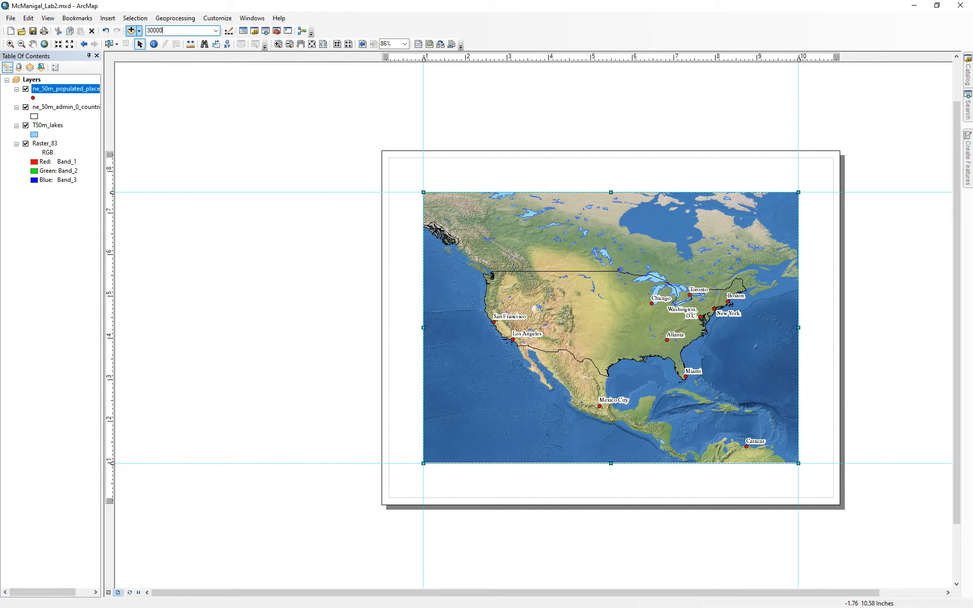
{"action": "type", "text": "000,000"}
{"action": "key", "text": "Return"}
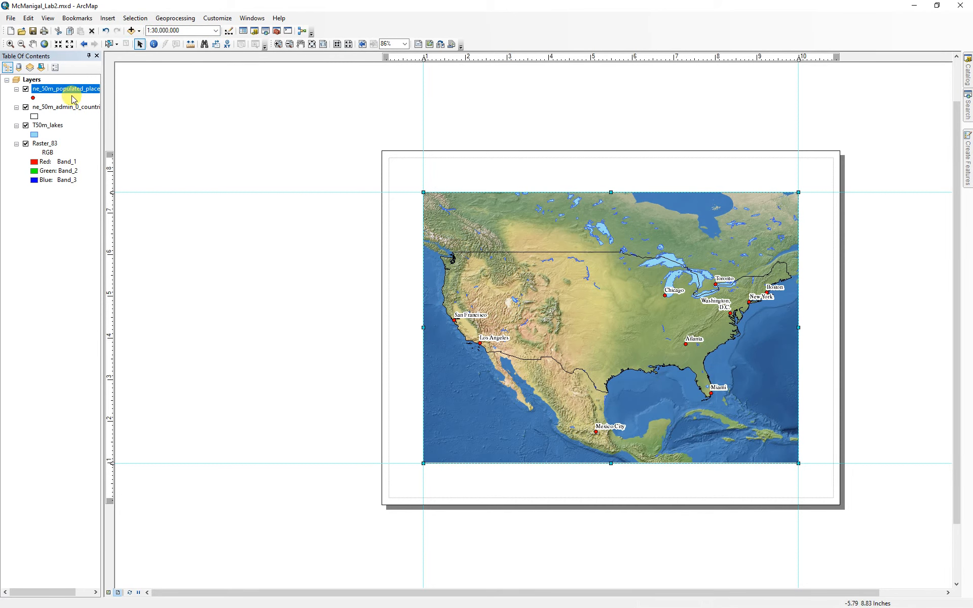
{"action": "left_click", "coordinate": [32, 46]}
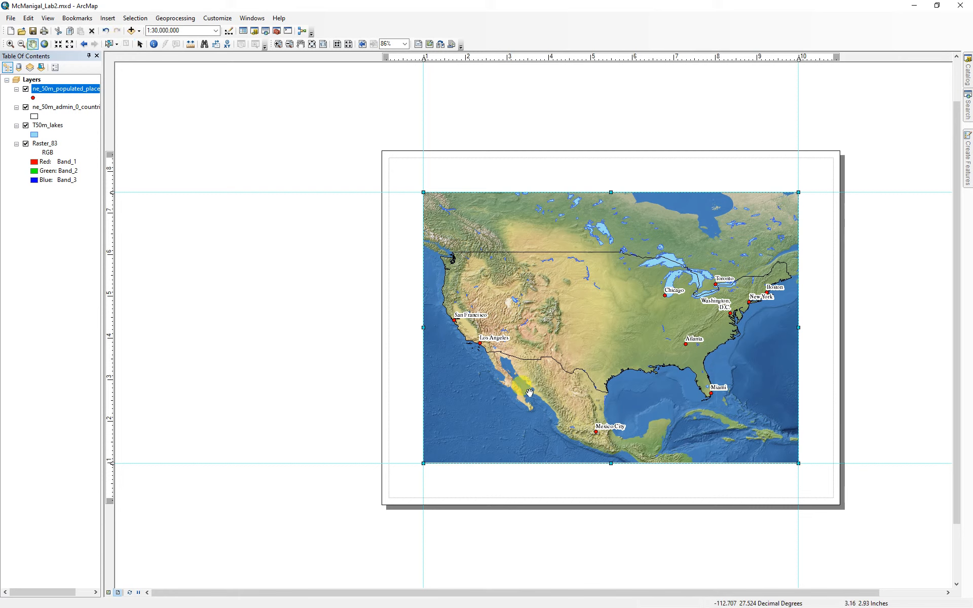
{"action": "left_click_drag", "start_coordinate": [609, 370], "coordinate": [610, 359]}
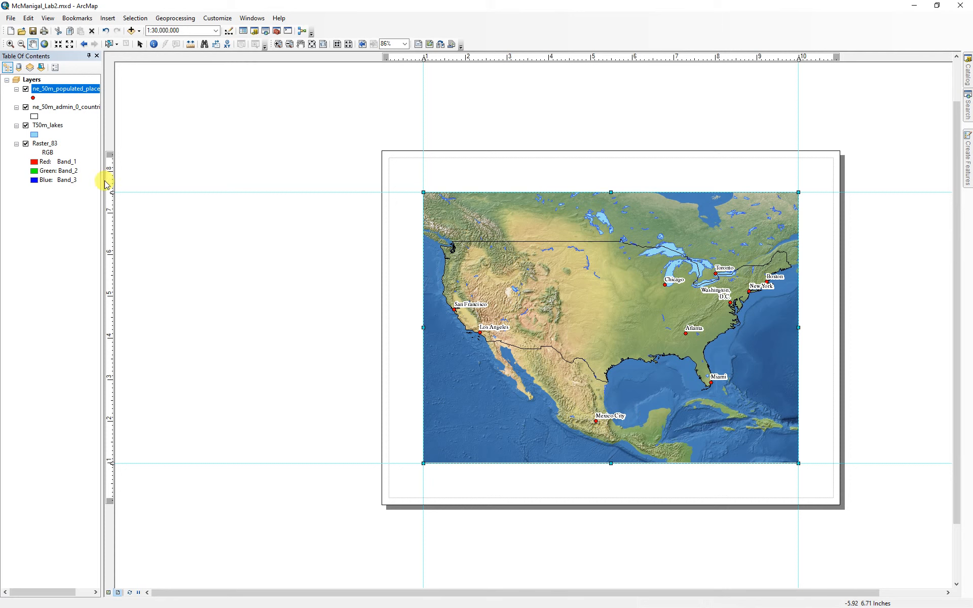
Identify the Mexico City point, review its attribute values, and close the results
{"action": "left_click", "coordinate": [311, 45]}
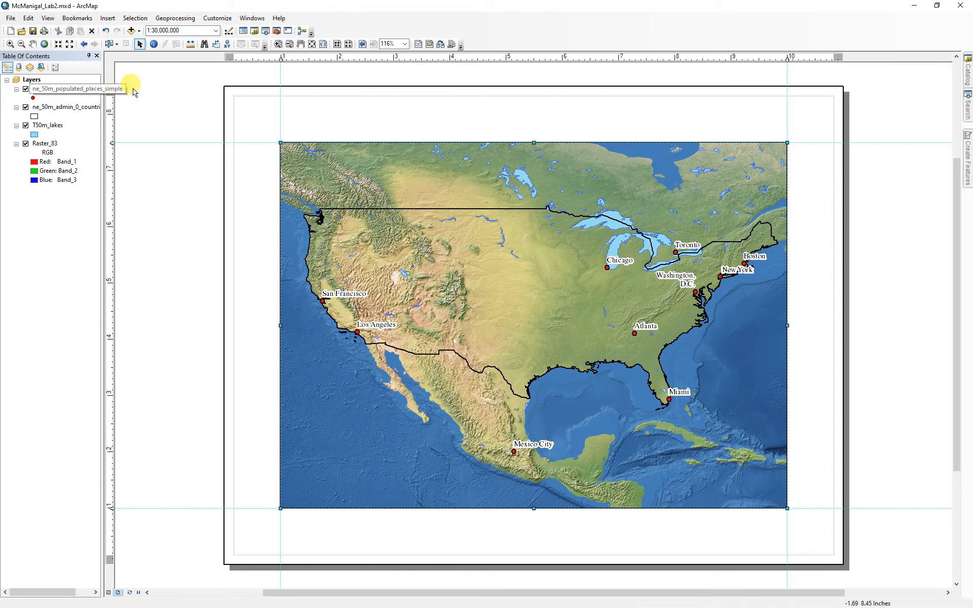
{"action": "left_click", "coordinate": [154, 44]}
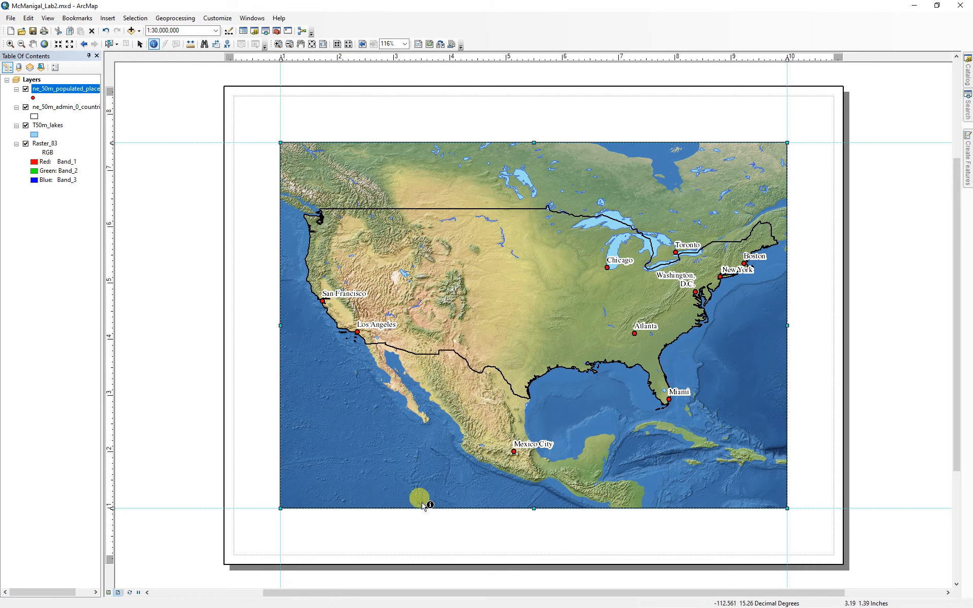
{"action": "left_click", "coordinate": [515, 454]}
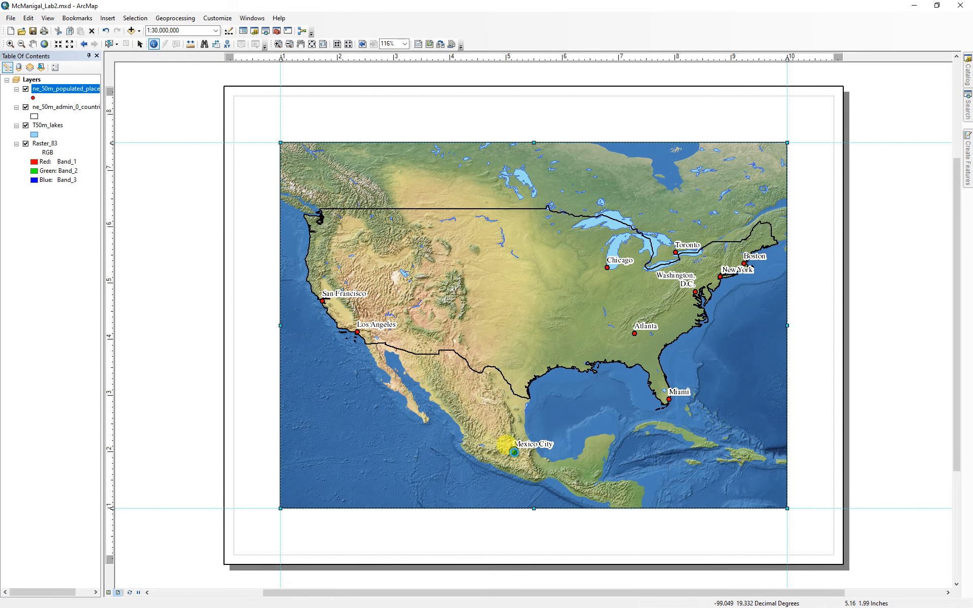
{"action": "left_click_drag", "start_coordinate": [958, 164], "coordinate": [321, 183]}
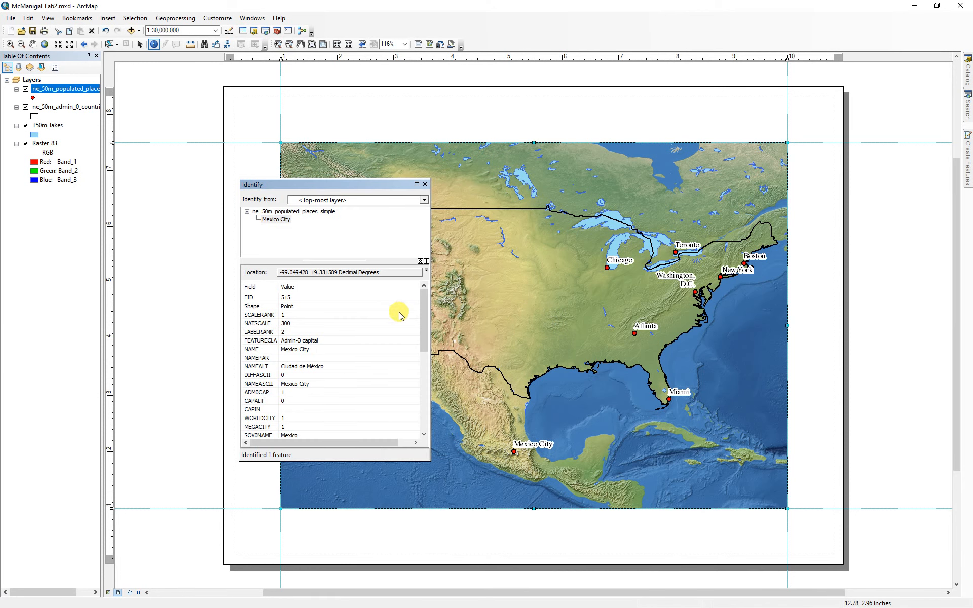
{"action": "left_click_drag", "start_coordinate": [423, 304], "coordinate": [427, 369]}
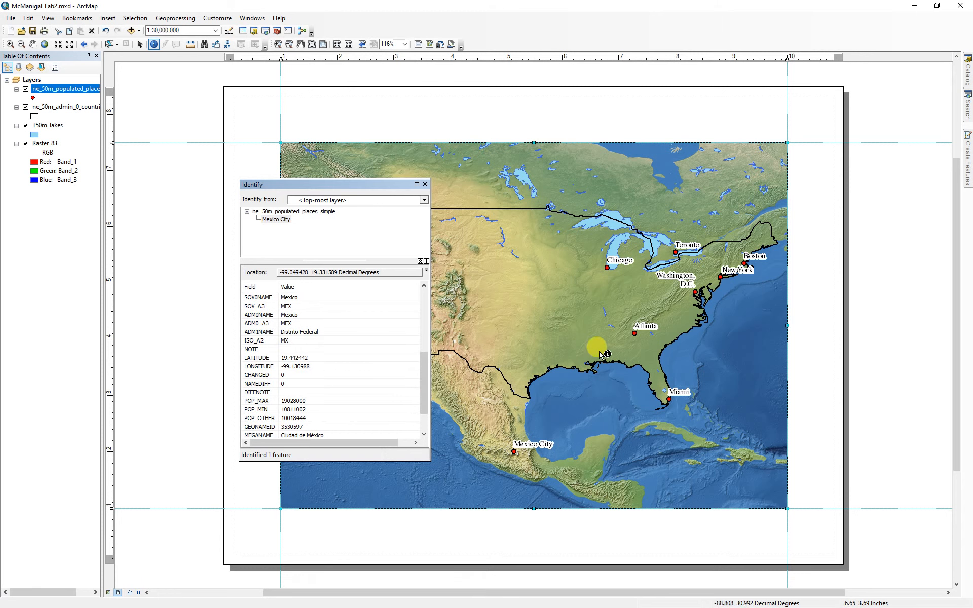
{"action": "left_click", "coordinate": [426, 184]}
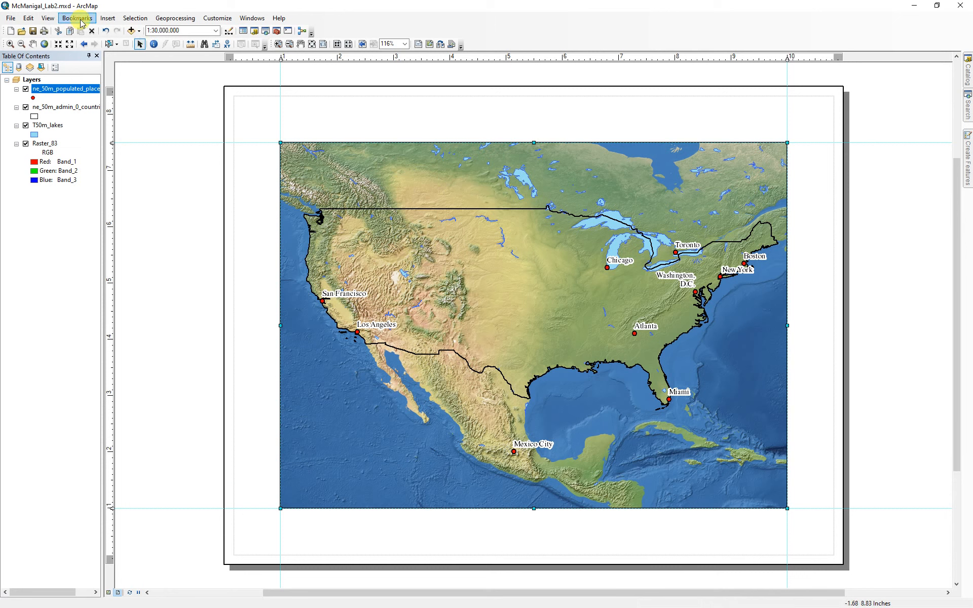
Insert the map title "NAD 83 Of the USA" and place it centred above the data frame
{"action": "left_click", "coordinate": [106, 18]}
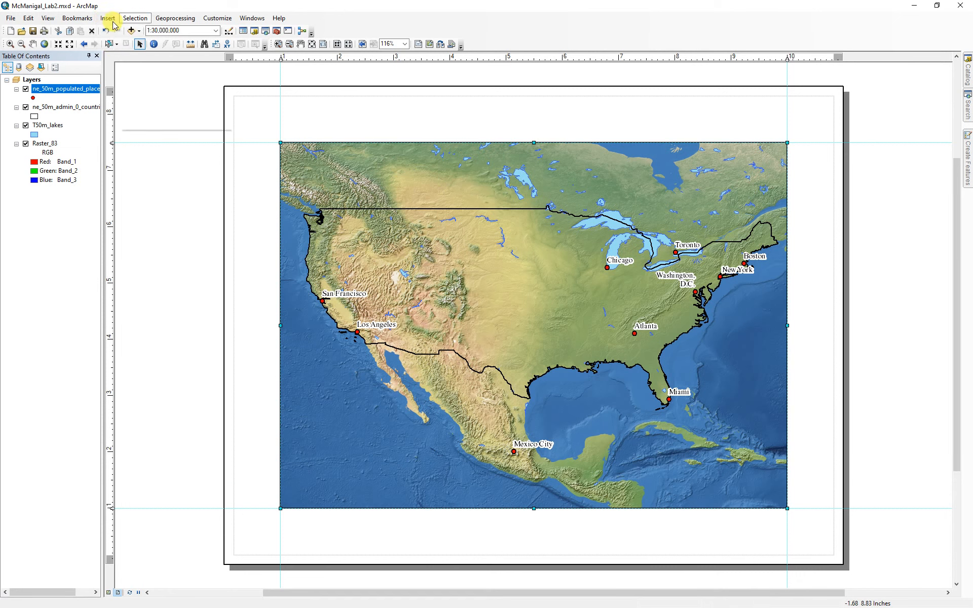
{"action": "left_click", "coordinate": [108, 20]}
{"action": "left_click", "coordinate": [118, 44]}
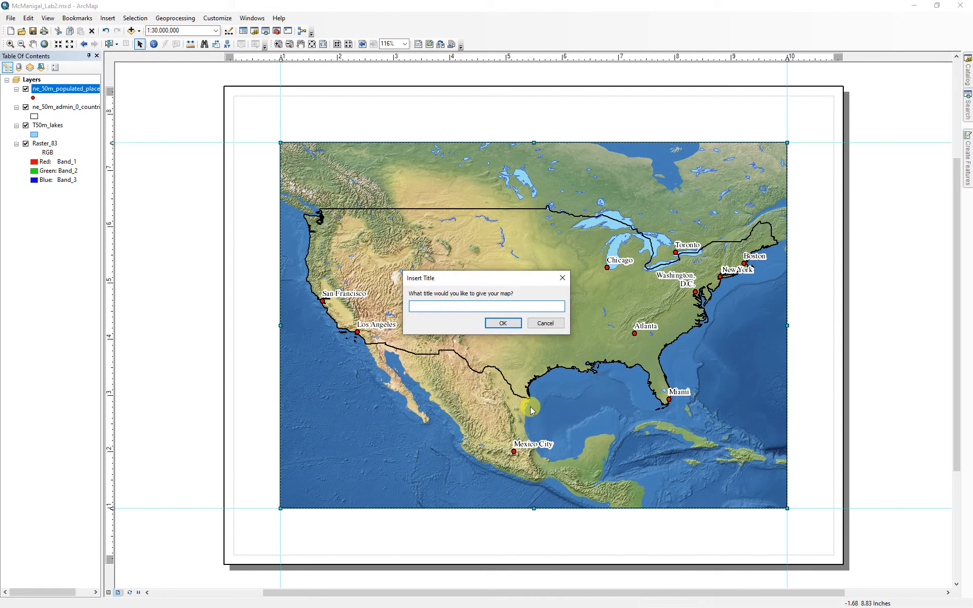
{"action": "type", "text": "NAD 83 Of the USA"}
{"action": "key", "text": "Return"}
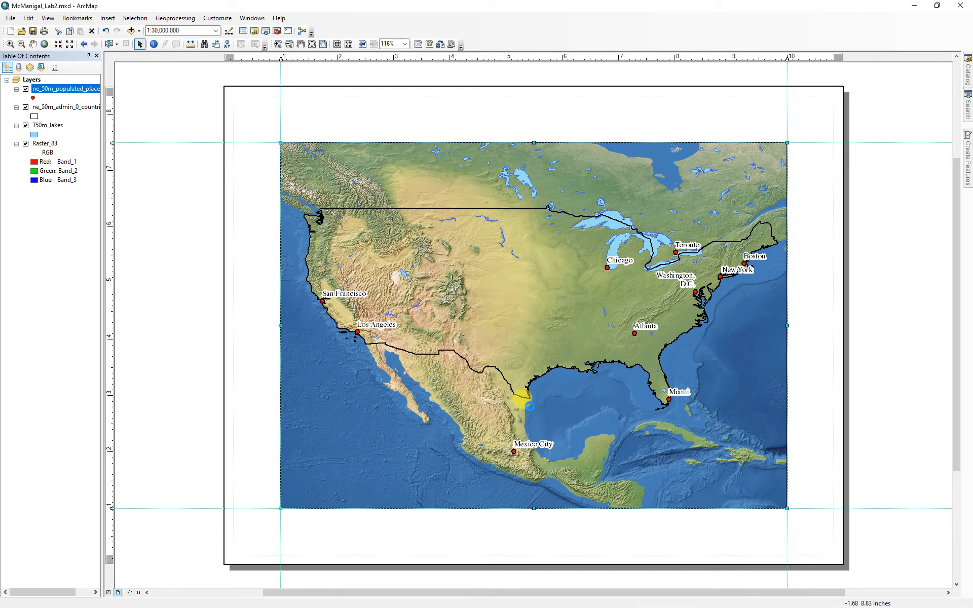
{"action": "left_click_drag", "start_coordinate": [548, 127], "coordinate": [546, 117]}
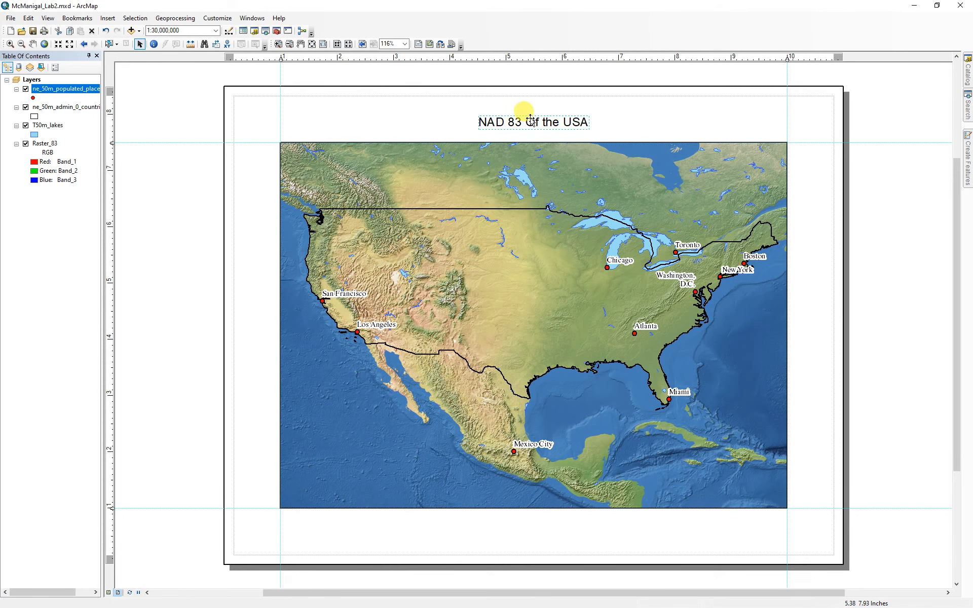
Change the map title's font to Bahnschrift
{"action": "right_click", "coordinate": [548, 124]}
{"action": "left_click", "coordinate": [630, 298]}
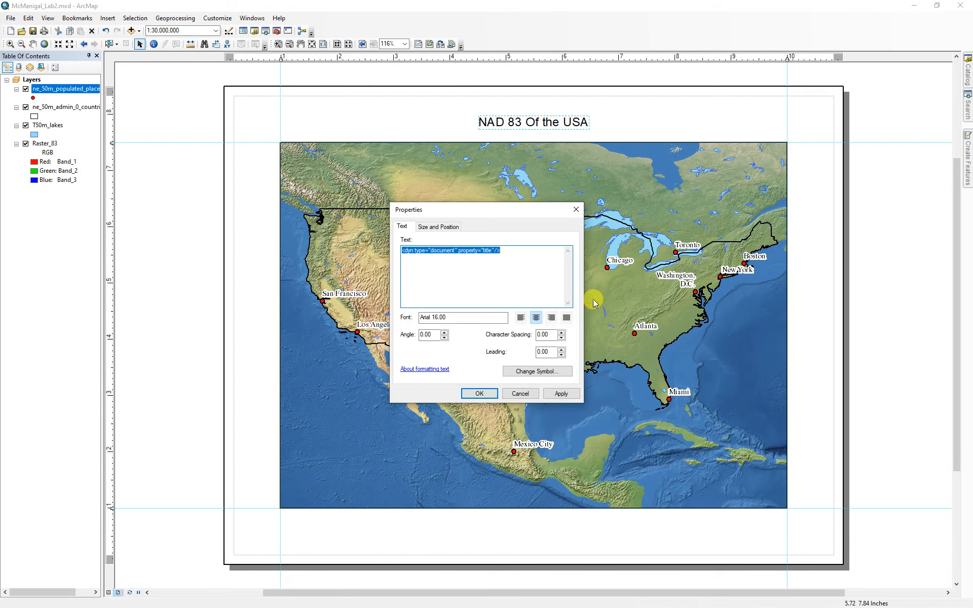
{"action": "left_click", "coordinate": [537, 371]}
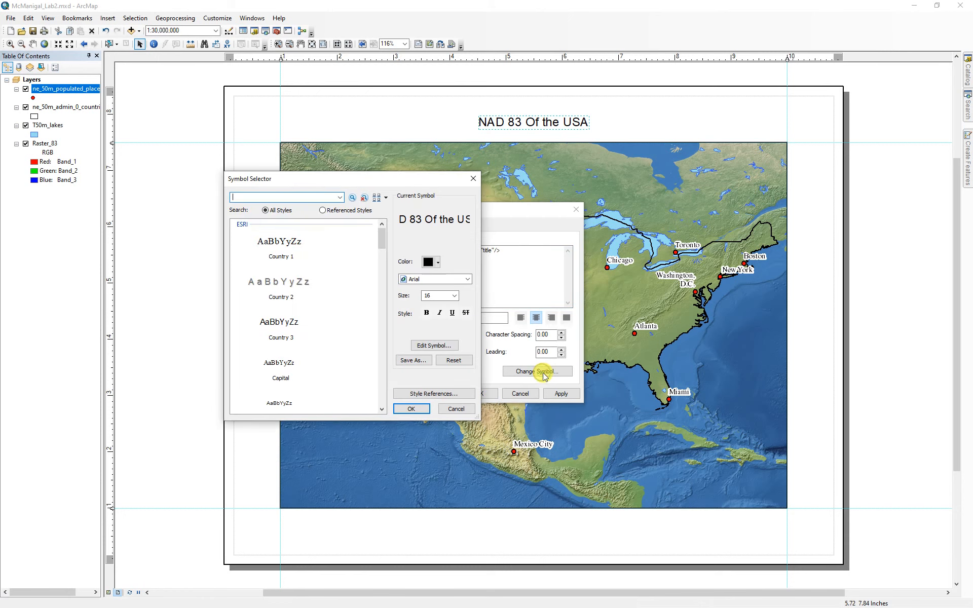
{"action": "left_click", "coordinate": [448, 279]}
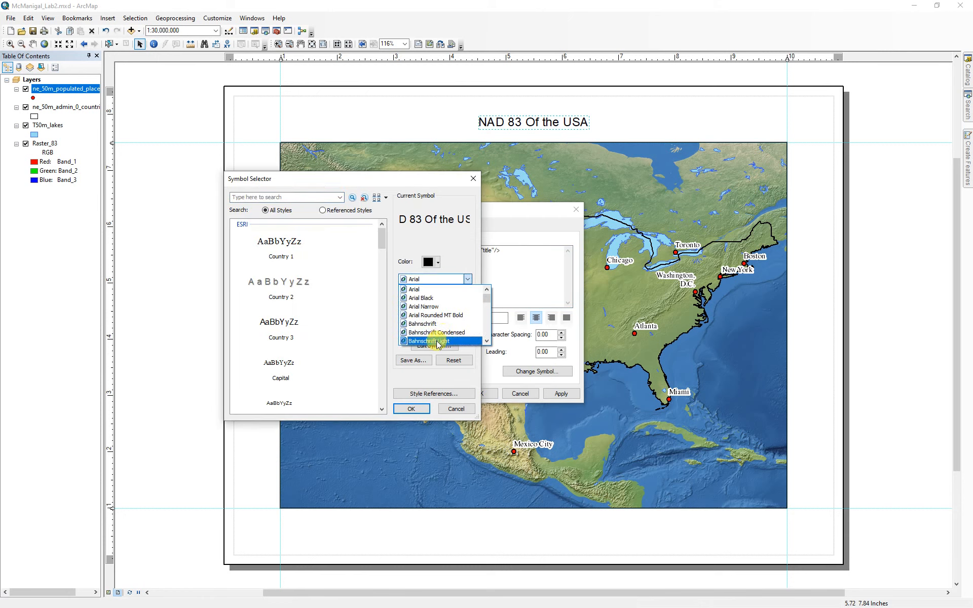
{"action": "left_click", "coordinate": [426, 325]}
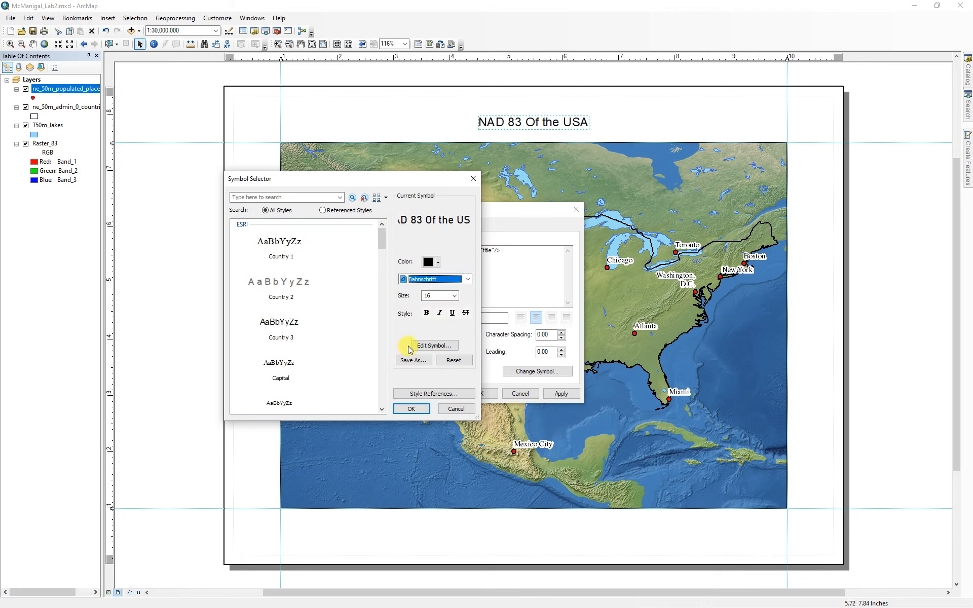
{"action": "left_click", "coordinate": [412, 409]}
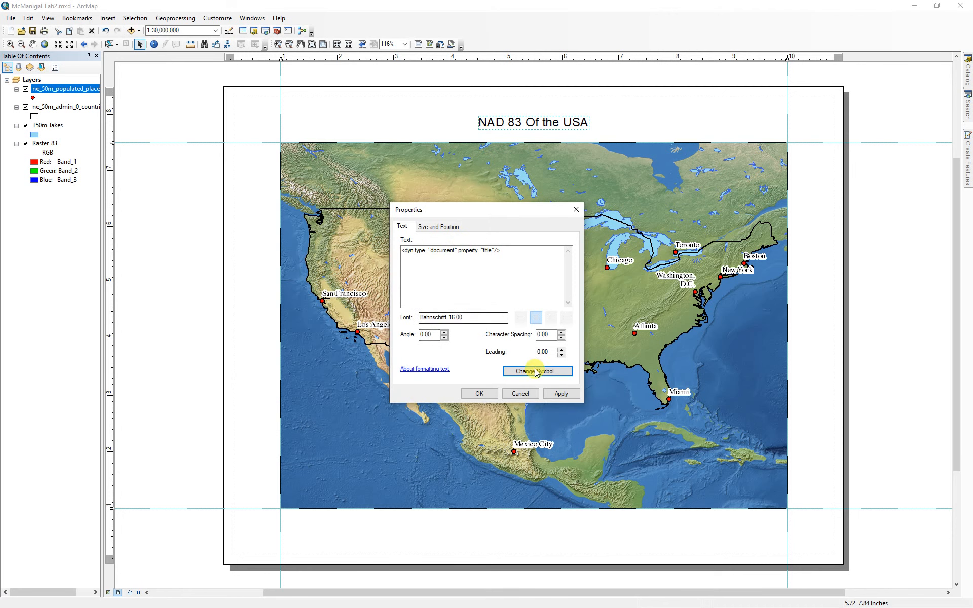
{"action": "left_click", "coordinate": [479, 394]}
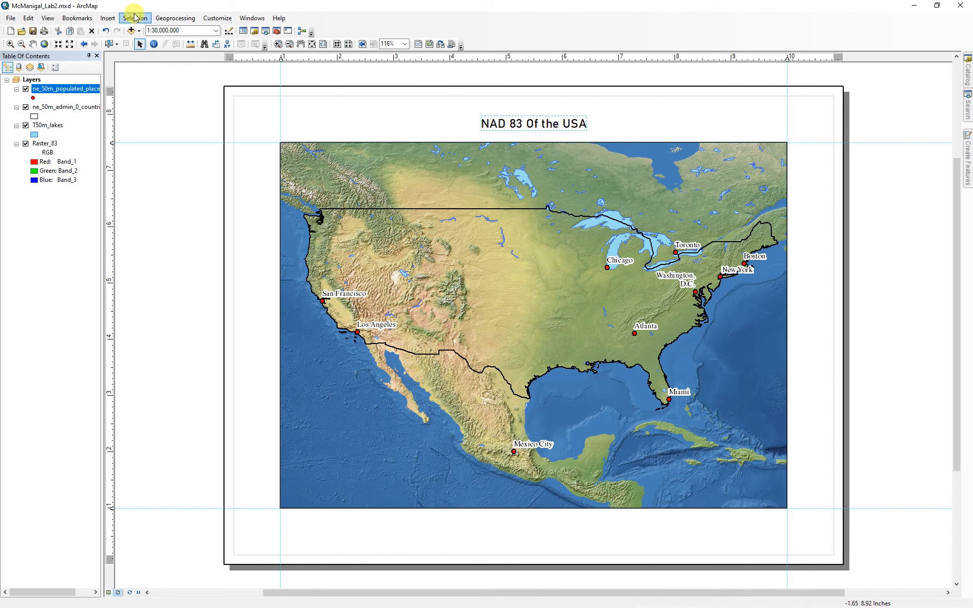
Insert the ESRI North 5 north arrow and place it in the data frame's lower-left corner, over the Pacific
{"action": "left_click", "coordinate": [107, 18]}
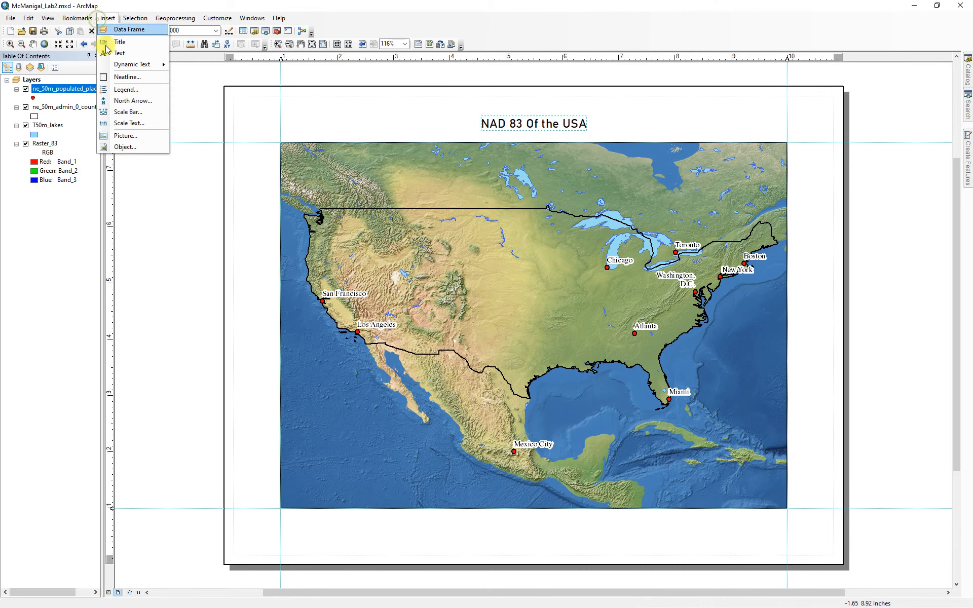
{"action": "left_click", "coordinate": [131, 101]}
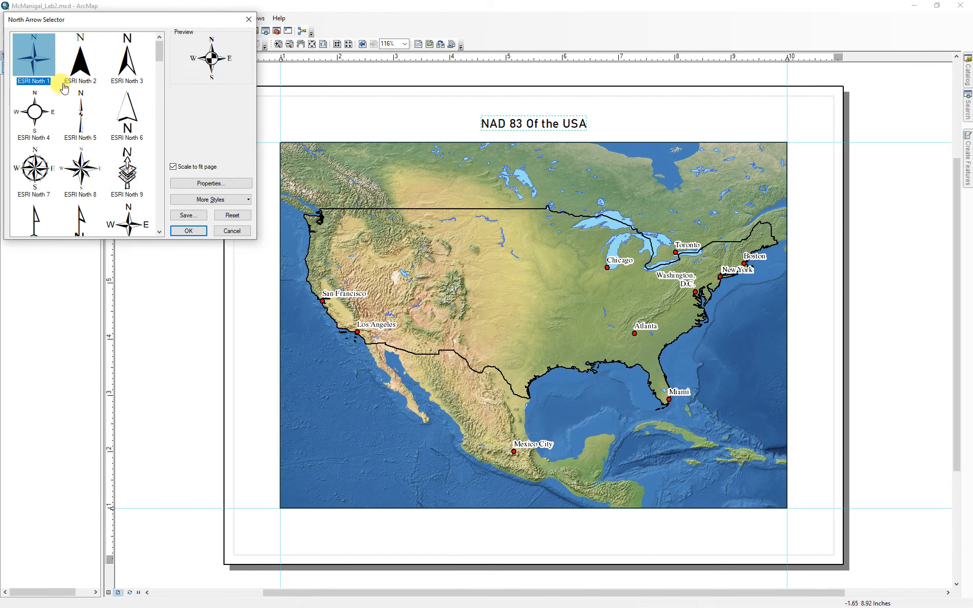
{"action": "left_click", "coordinate": [82, 115]}
{"action": "left_click", "coordinate": [188, 230]}
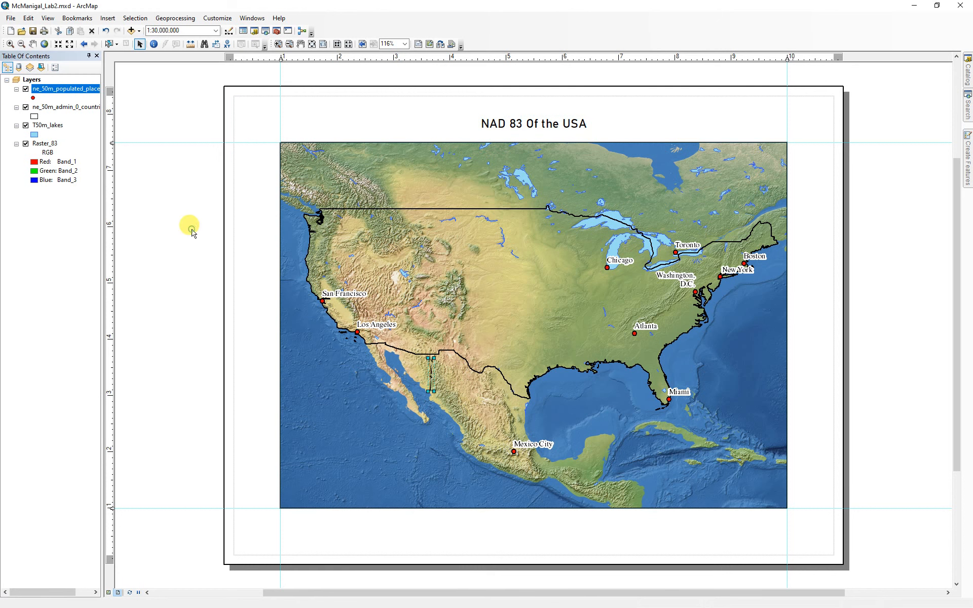
{"action": "left_click_drag", "start_coordinate": [432, 375], "coordinate": [316, 465]}
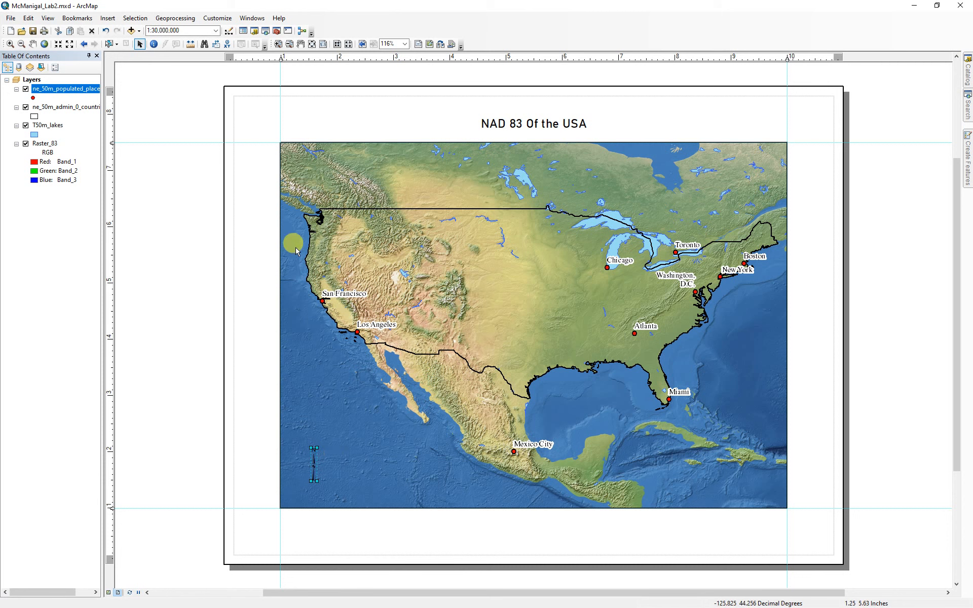
Insert a Scale Line 3 scale bar and place it in the data frame's lower-left corner, over the Pacific
{"action": "left_click", "coordinate": [107, 17]}
{"action": "mouse_move", "coordinate": [77, 17]}
{"action": "mouse_move", "coordinate": [107, 17]}
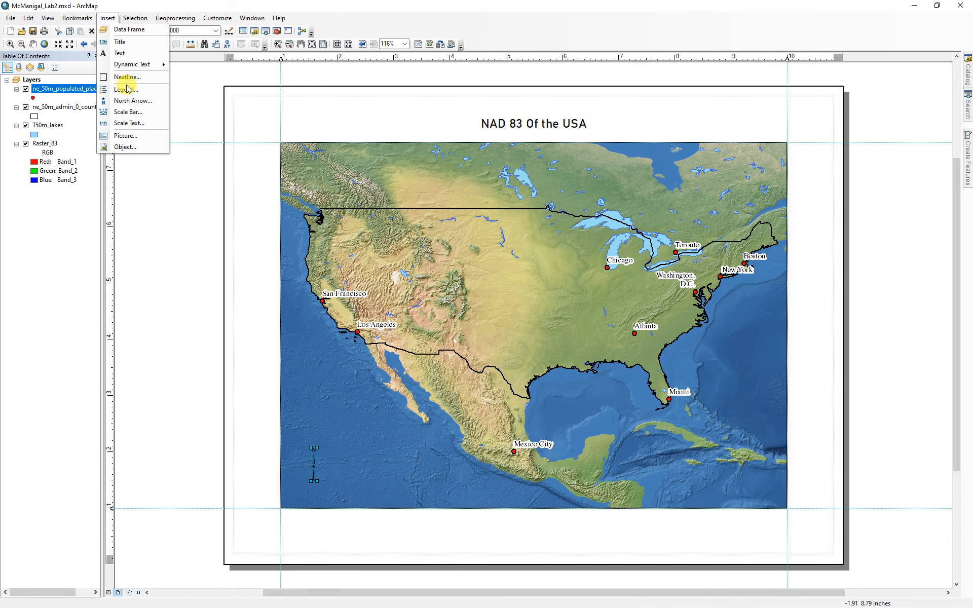
{"action": "left_click", "coordinate": [144, 111]}
{"action": "left_click", "coordinate": [64, 106]}
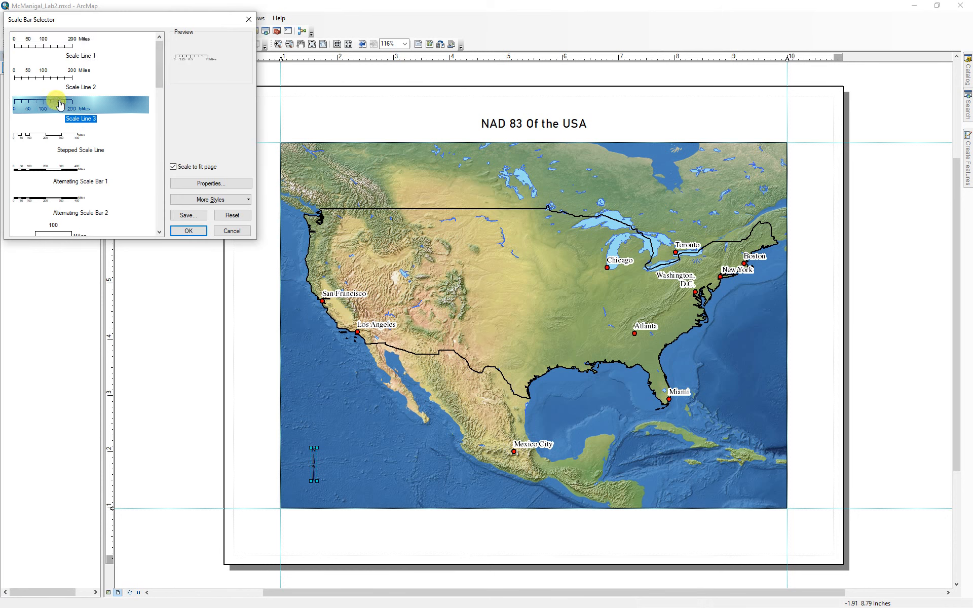
{"action": "left_click", "coordinate": [188, 234]}
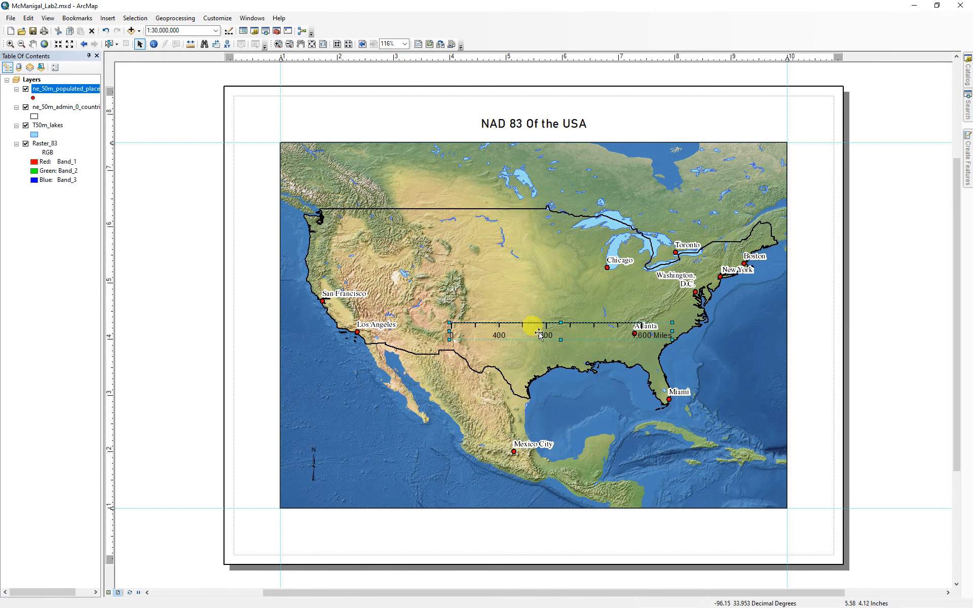
{"action": "mouse_move", "coordinate": [531, 326]}
{"action": "left_mouse_down"}
{"action": "mouse_move", "coordinate": [517, 398]}
{"action": "mouse_move", "coordinate": [434, 464]}
{"action": "mouse_move", "coordinate": [385, 482]}
{"action": "left_mouse_up"}
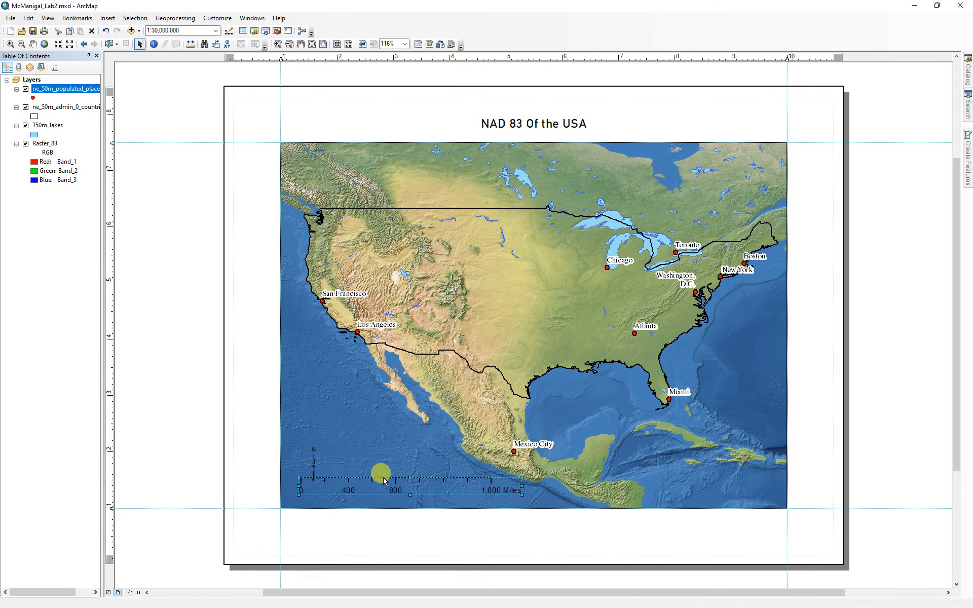
Move the north arrow clear above the scale bar and shorten the scale bar to a 1,000-mile range
{"action": "left_click", "coordinate": [312, 455]}
{"action": "left_click_drag", "start_coordinate": [315, 458], "coordinate": [344, 410]}
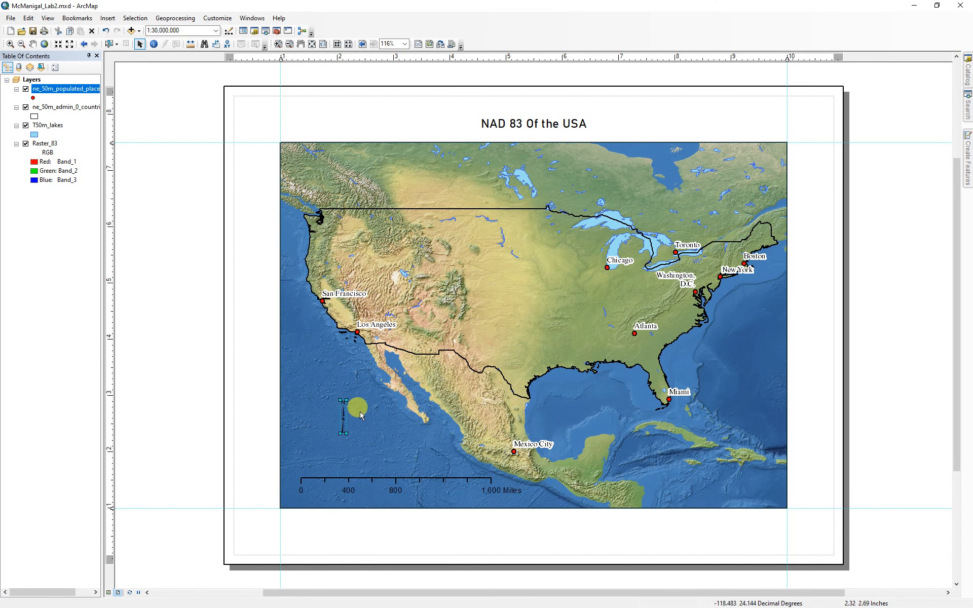
{"action": "left_click", "coordinate": [519, 486]}
{"action": "left_click_drag", "start_coordinate": [492, 490], "coordinate": [446, 486]}
{"action": "left_click", "coordinate": [547, 531]}
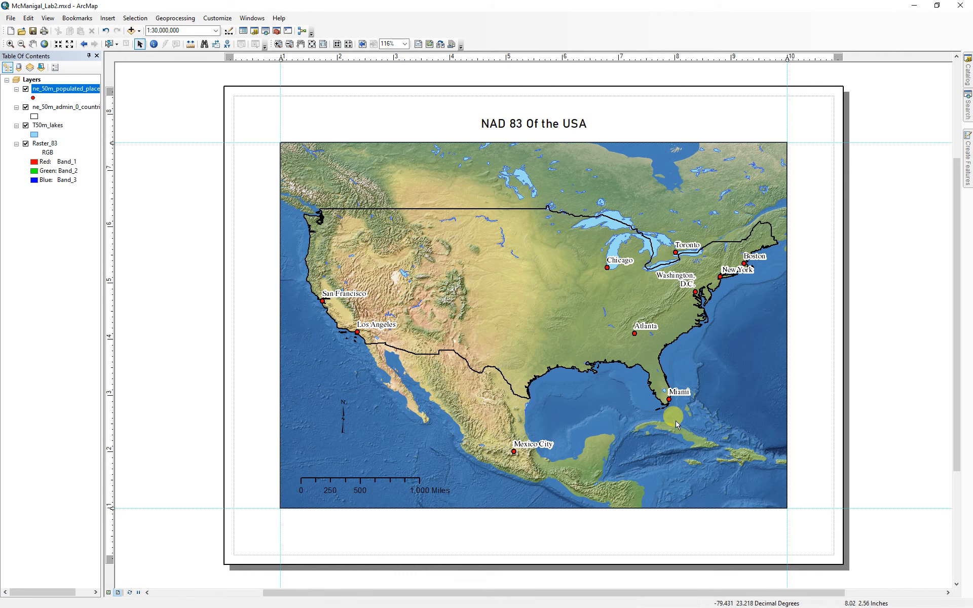
Review the data frame's coordinate system, locate NAD 1983 under USA and territories, and examine the geographic and projected coordinate system categories
{"action": "left_click", "coordinate": [28, 81]}
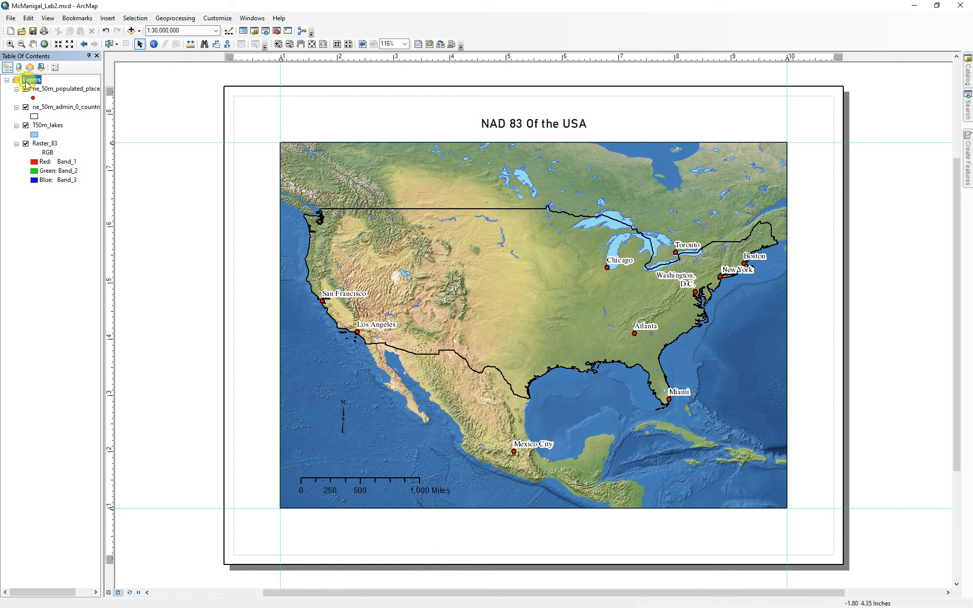
{"action": "double_click", "coordinate": [31, 80]}
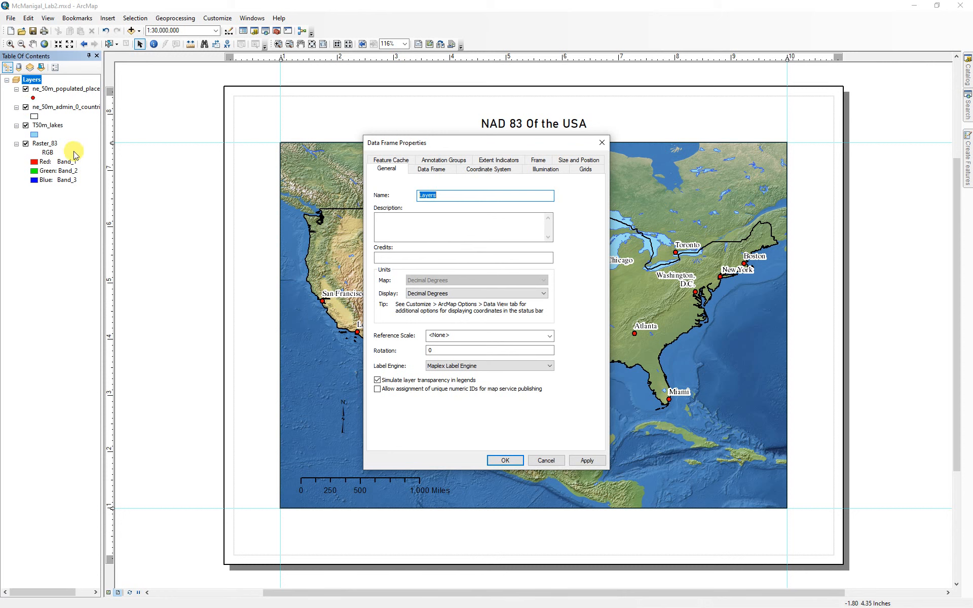
{"action": "left_click", "coordinate": [491, 172]}
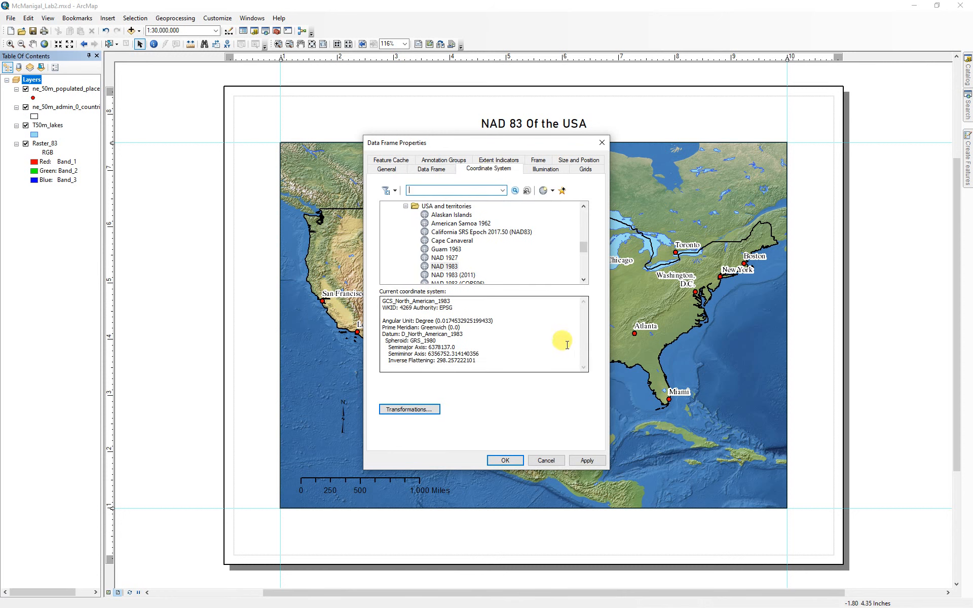
{"action": "left_click", "coordinate": [445, 267]}
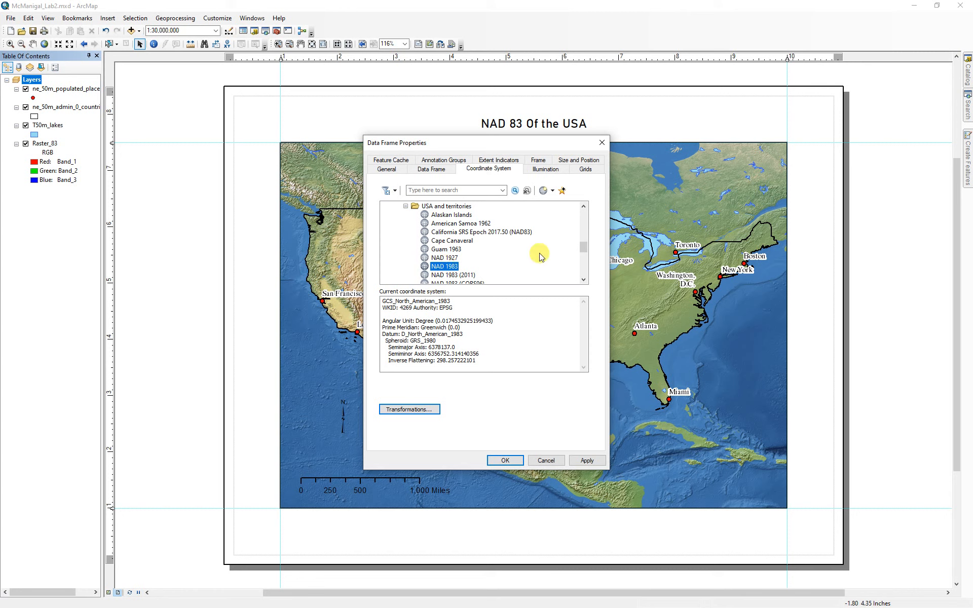
{"action": "left_click", "coordinate": [405, 205]}
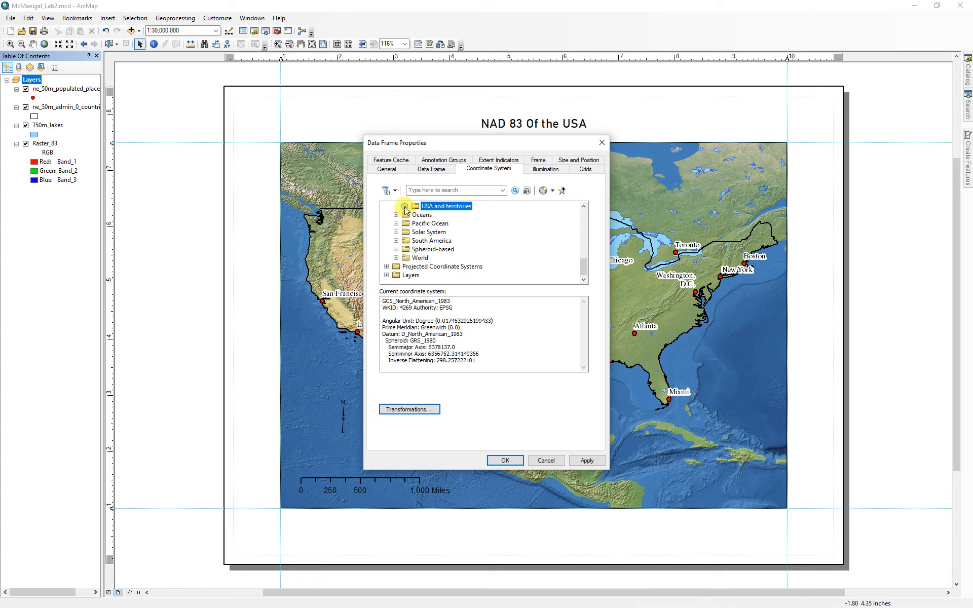
{"action": "left_click_drag", "start_coordinate": [585, 268], "coordinate": [584, 223]}
{"action": "left_click", "coordinate": [396, 275]}
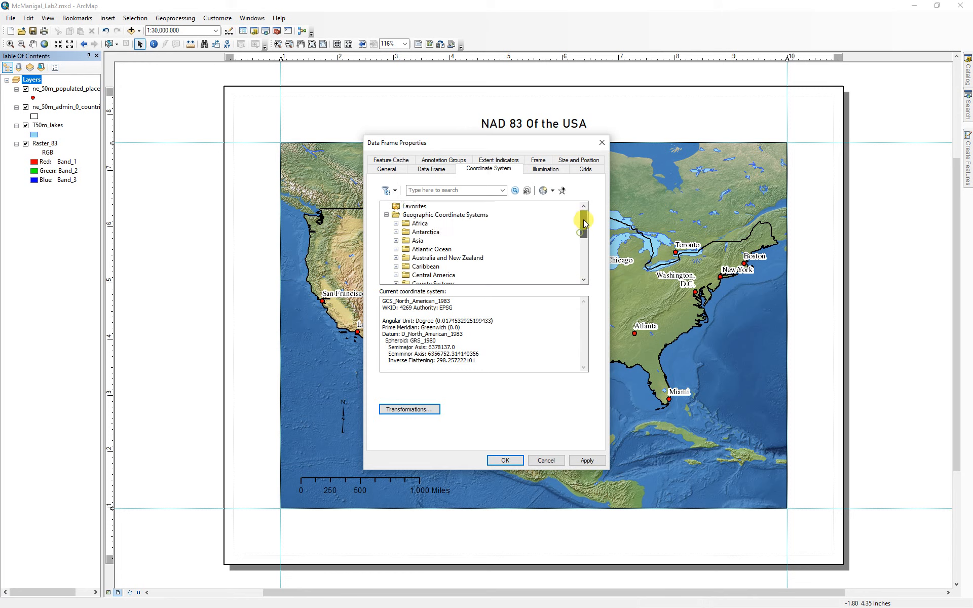
{"action": "left_click", "coordinate": [387, 215]}
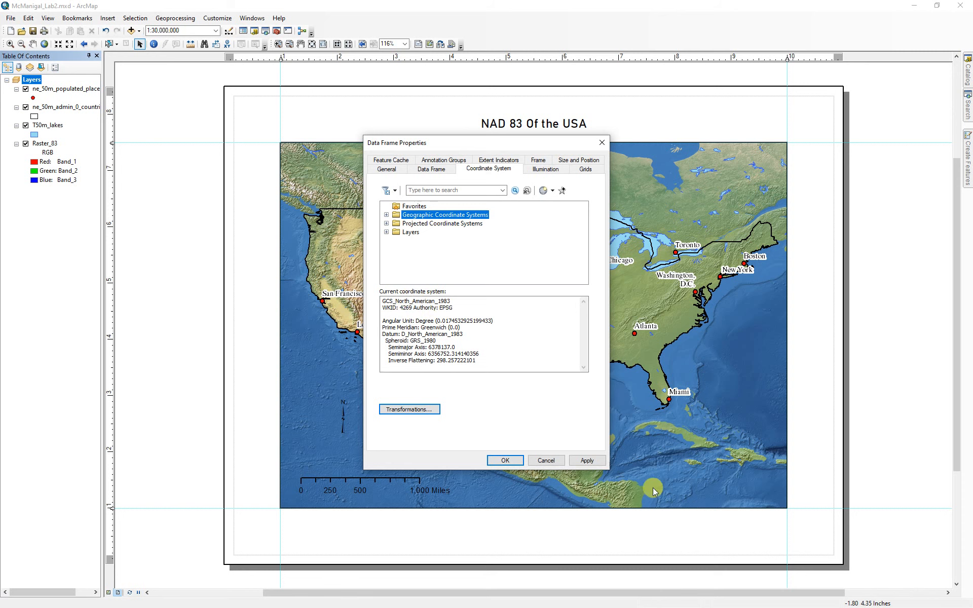
{"action": "left_click", "coordinate": [505, 461]}
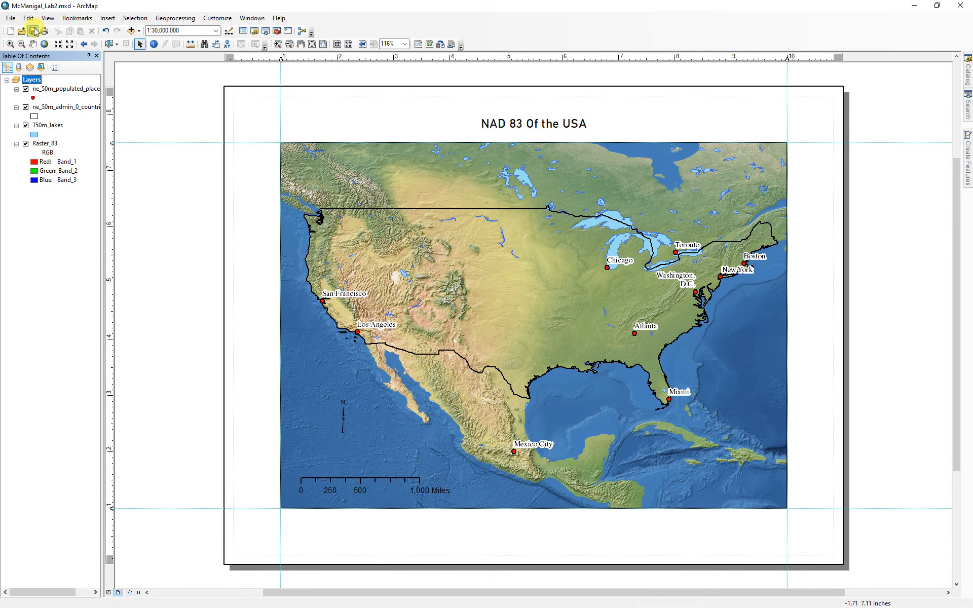
Export the map layout as a 150 dpi JPEG to the AdvCart_Lab2 folder, keeping the suggested file name
{"action": "left_click", "coordinate": [10, 17]}
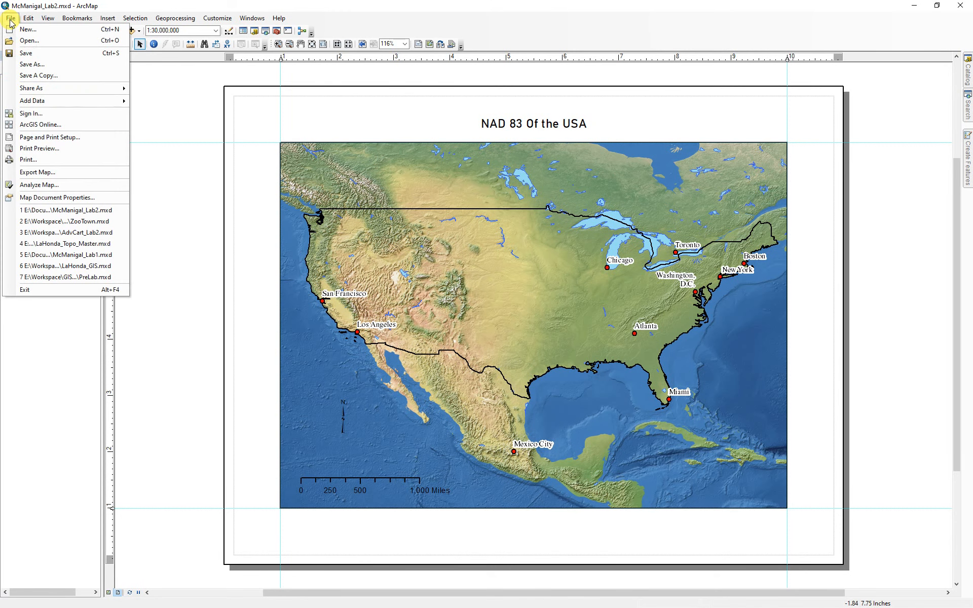
{"action": "left_click", "coordinate": [43, 173]}
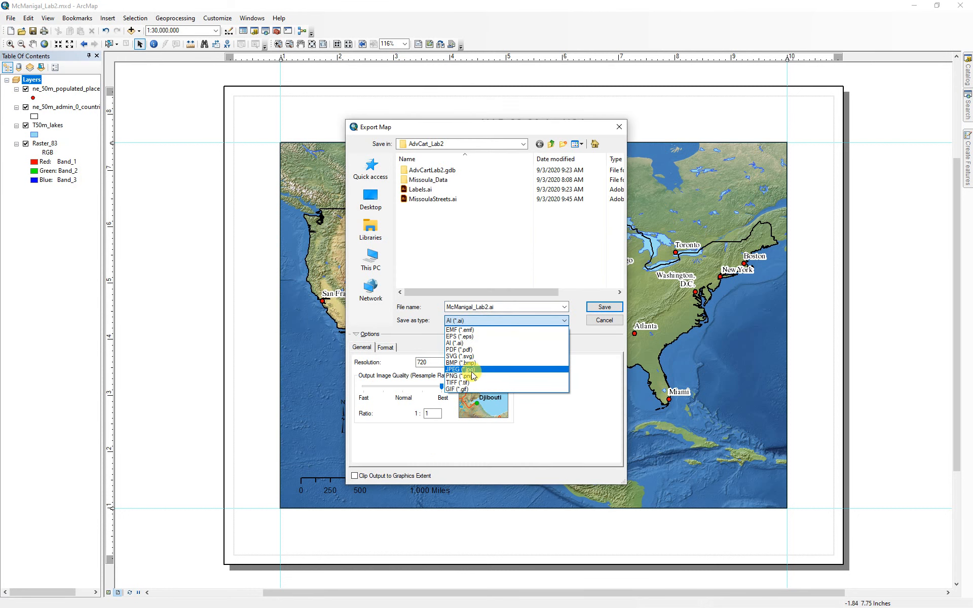
{"action": "left_click", "coordinate": [461, 363]}
{"action": "left_click", "coordinate": [479, 324]}
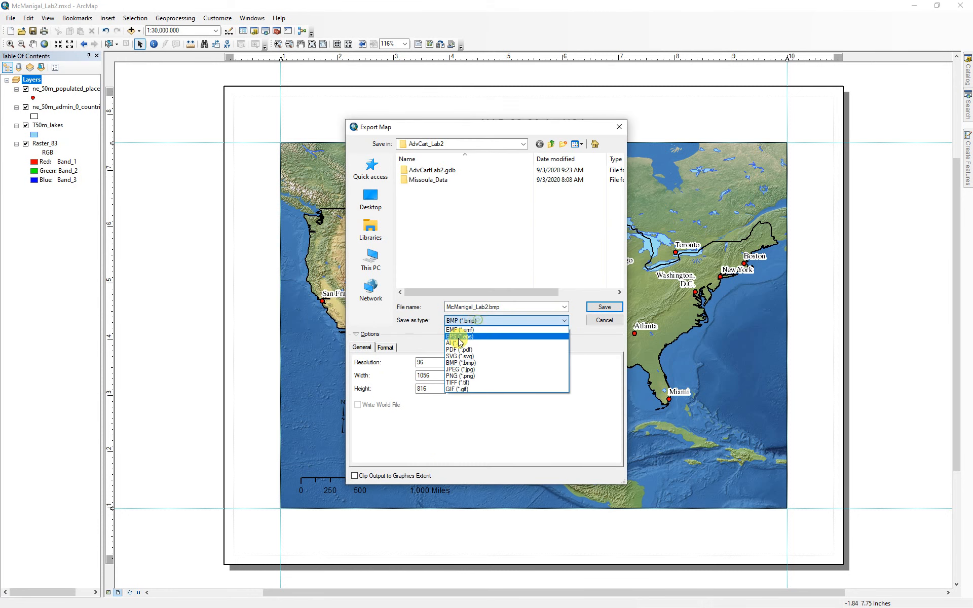
{"action": "left_click", "coordinate": [458, 372]}
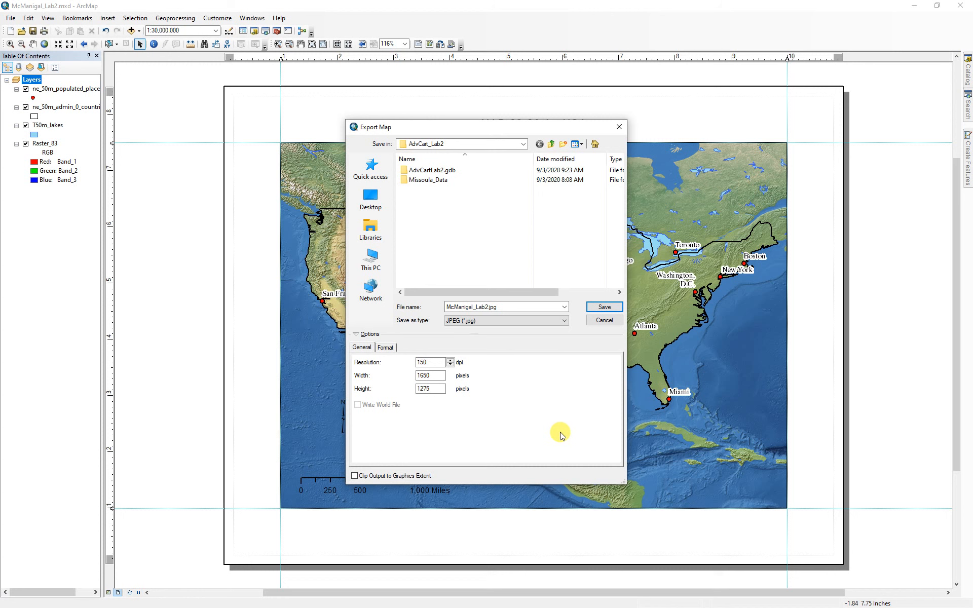
{"action": "left_click", "coordinate": [603, 308]}
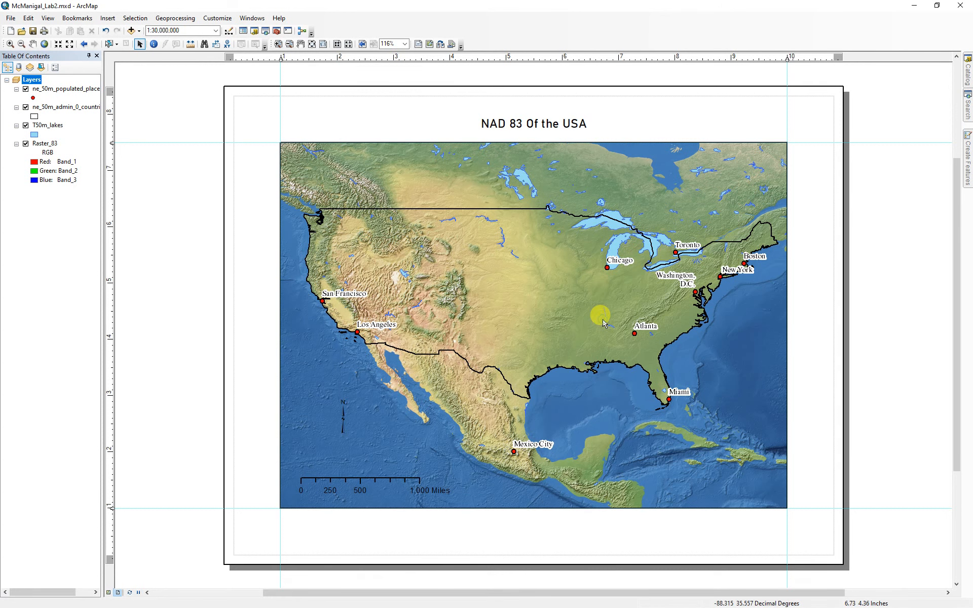